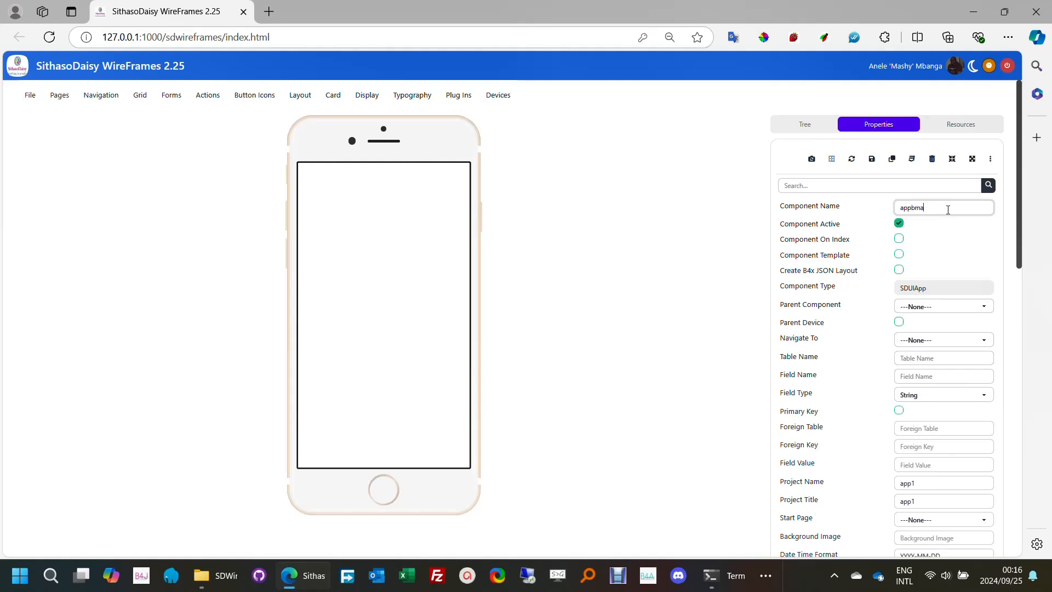
Step: Finish naming the app component appbma and save it
key("Tab")
left_click(872, 160)
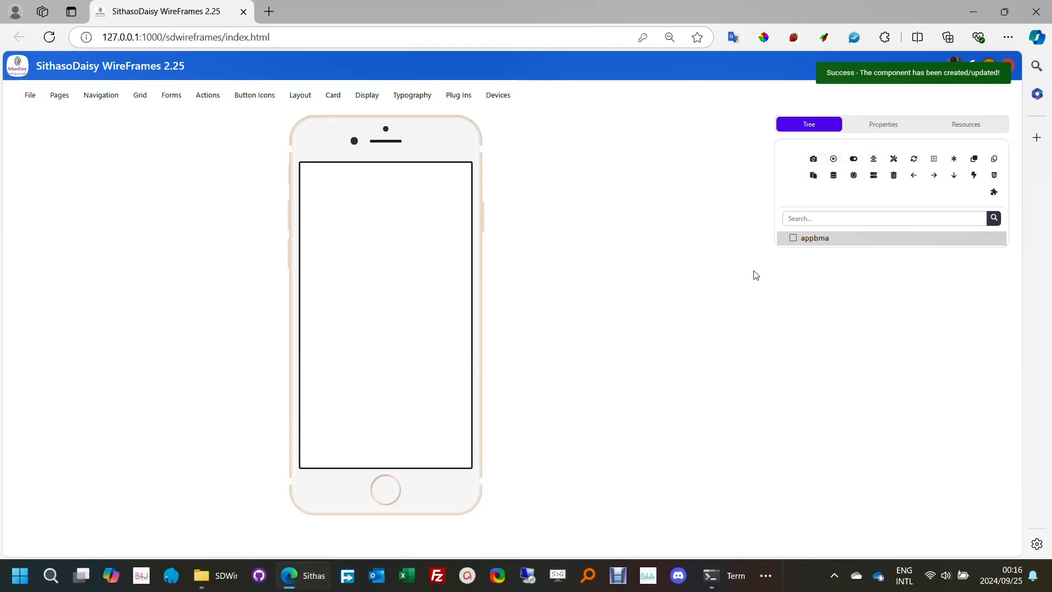
Step: Add a page component under appbma and name it pglogin
left_click(830, 241)
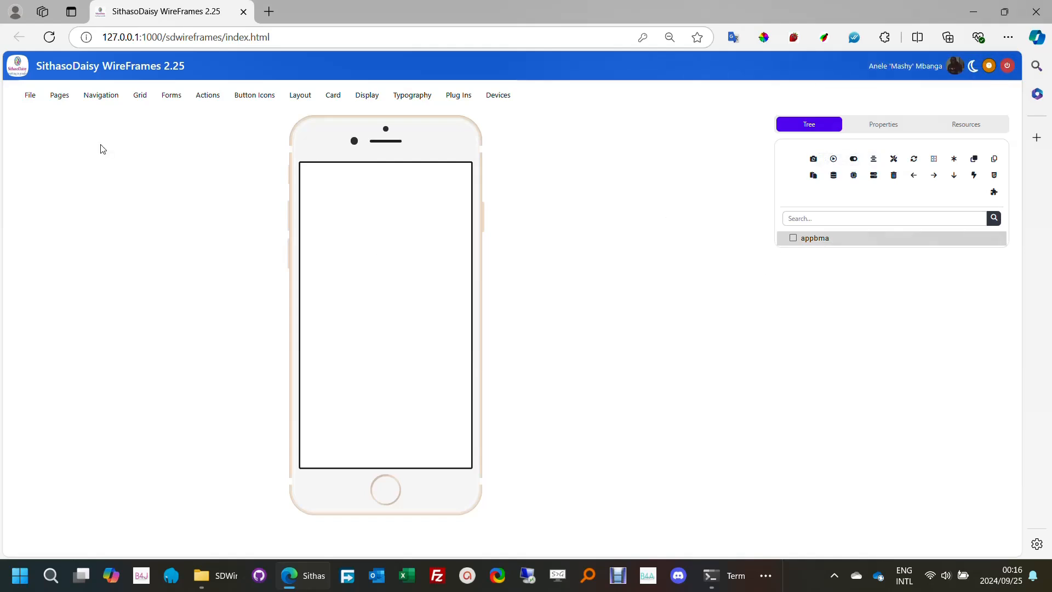
left_click(60, 96)
left_click(85, 140)
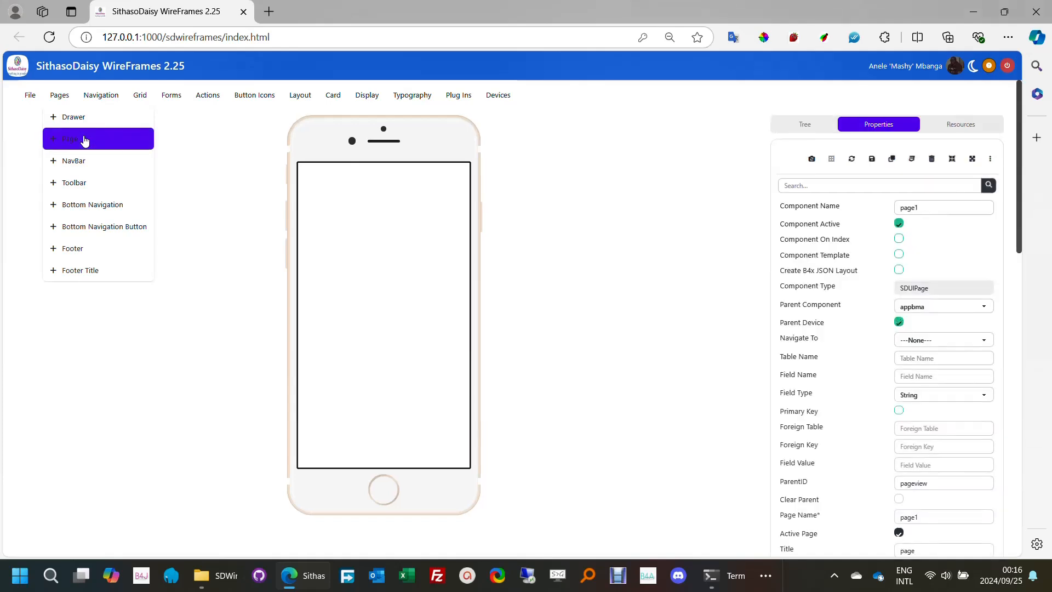
double_click(940, 210)
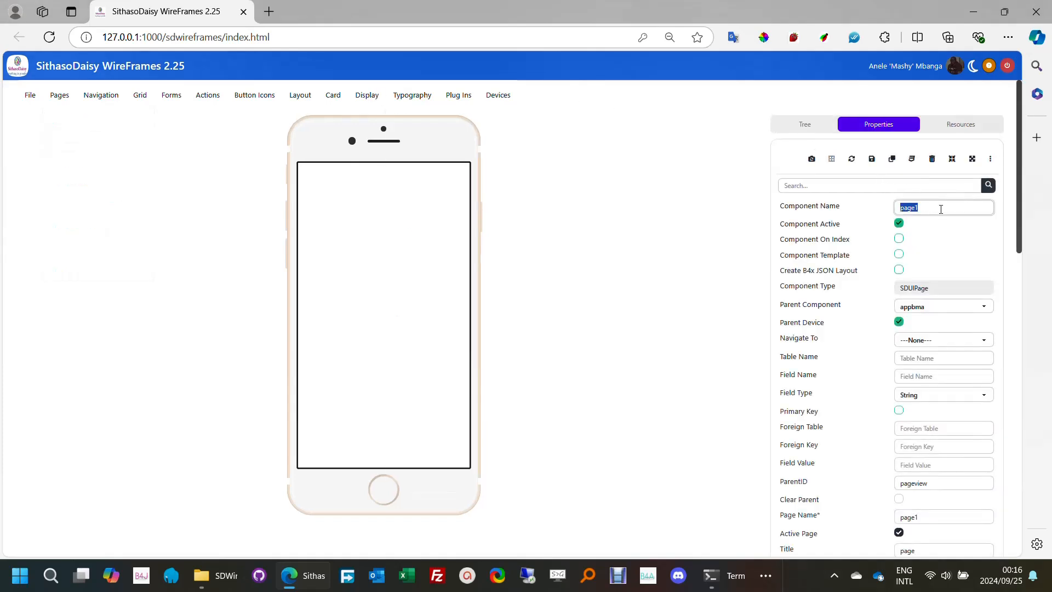
type("pglogin")
Step: Set the pglogin page's title to Login, save the page and expand appbma in the component tree
left_click(848, 187)
type("title")
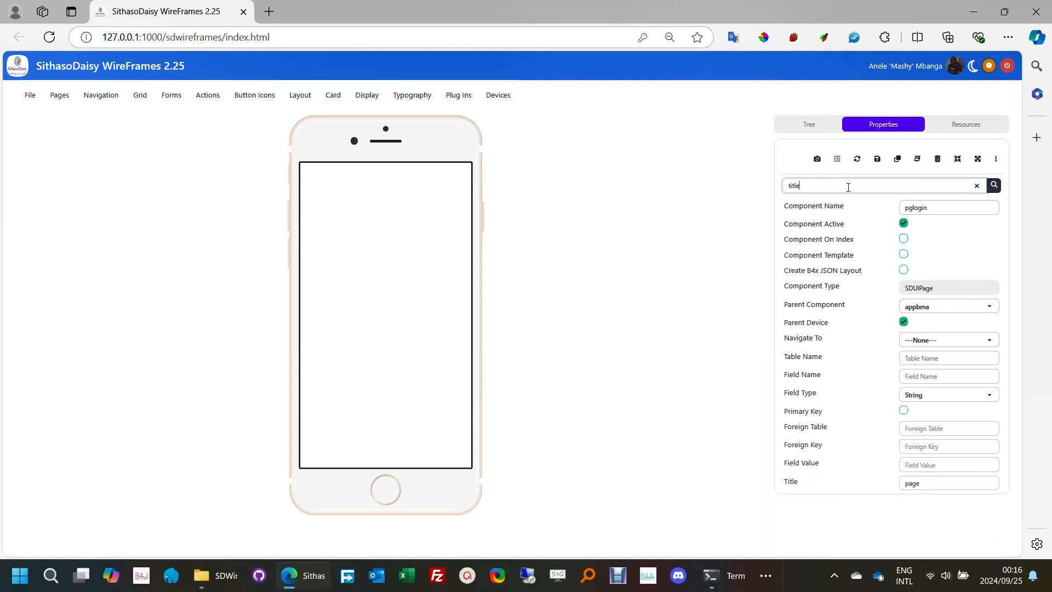
double_click(939, 483)
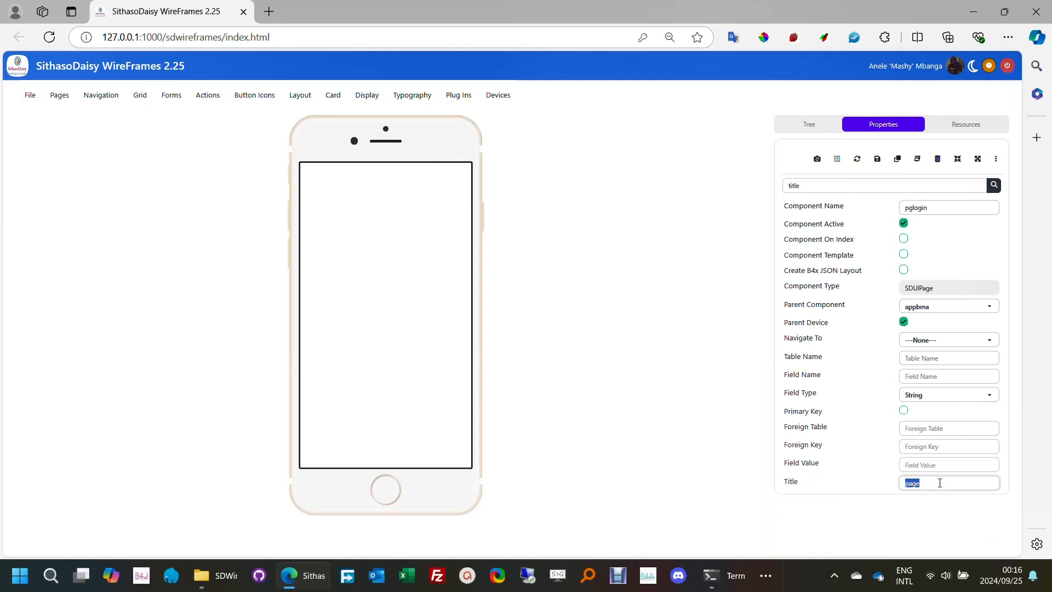
type("Login")
left_click(878, 160)
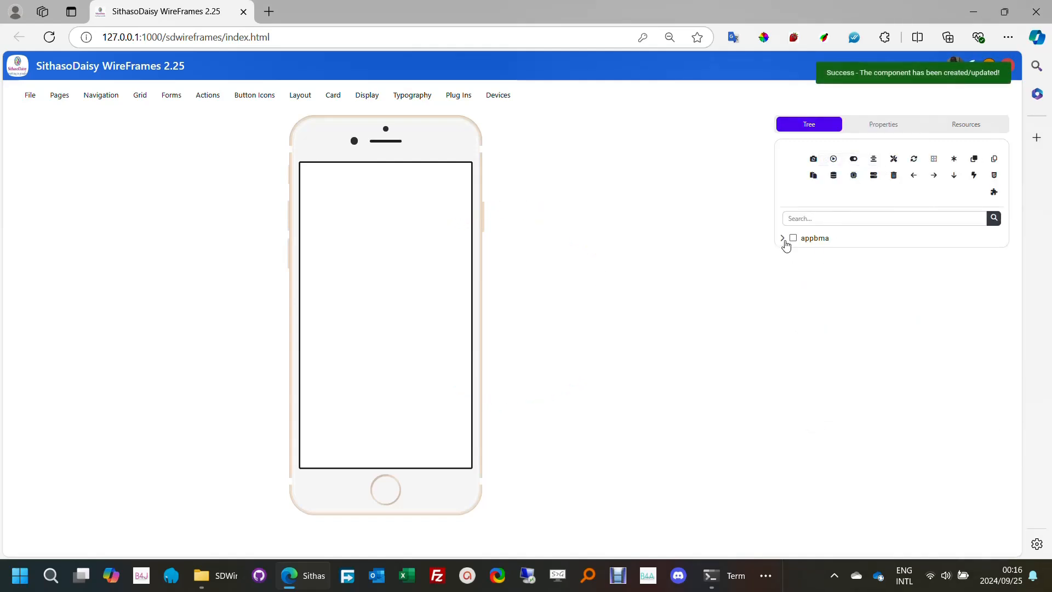
left_click(782, 238)
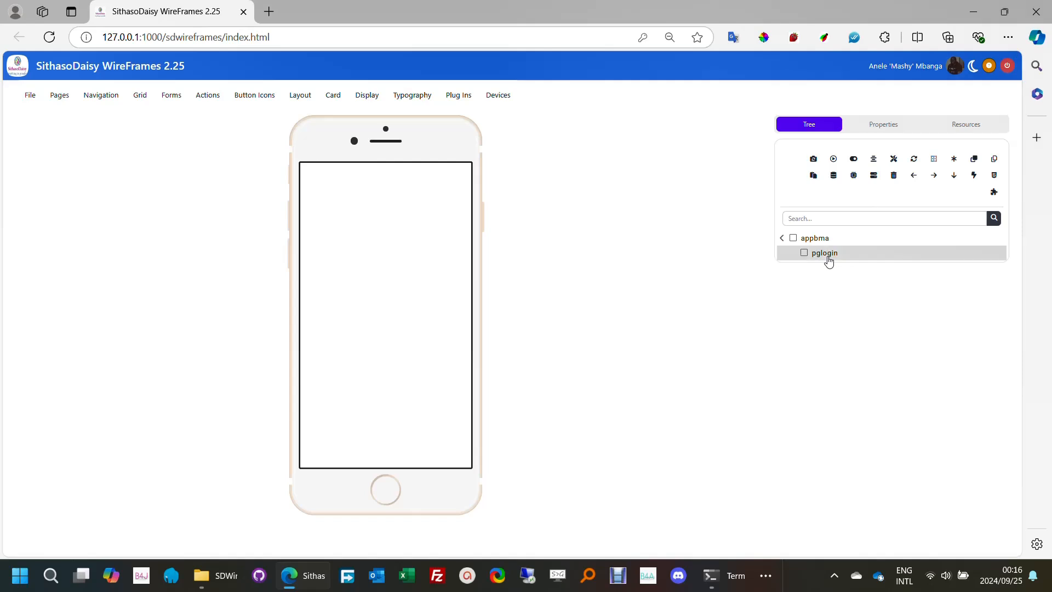
Step: Add a form named frmlogin inside the pglogin page, save it and reveal it in the component tree
left_click(175, 98)
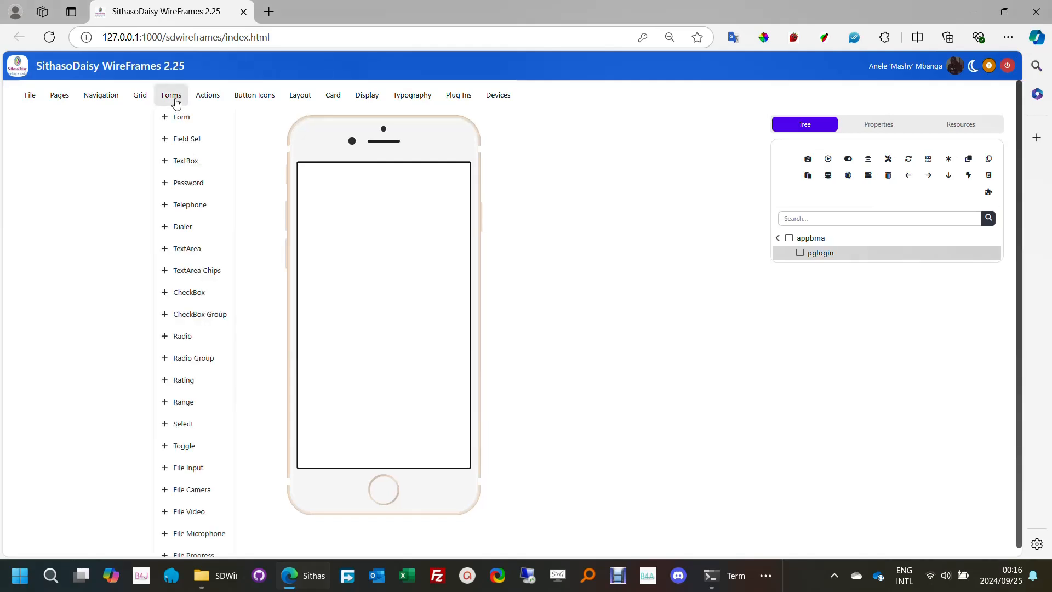
left_click(178, 116)
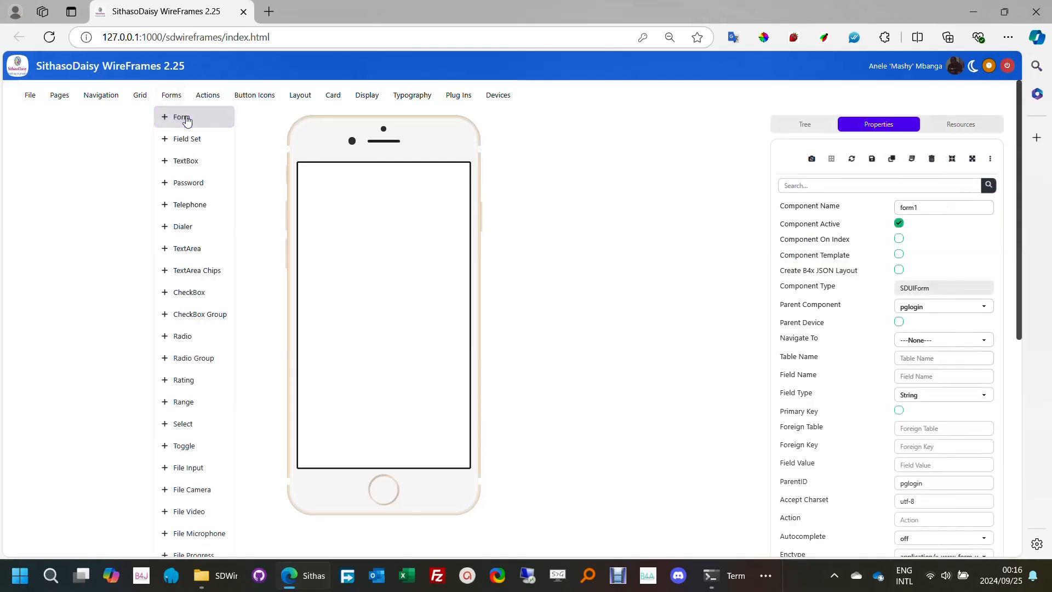
double_click(938, 209)
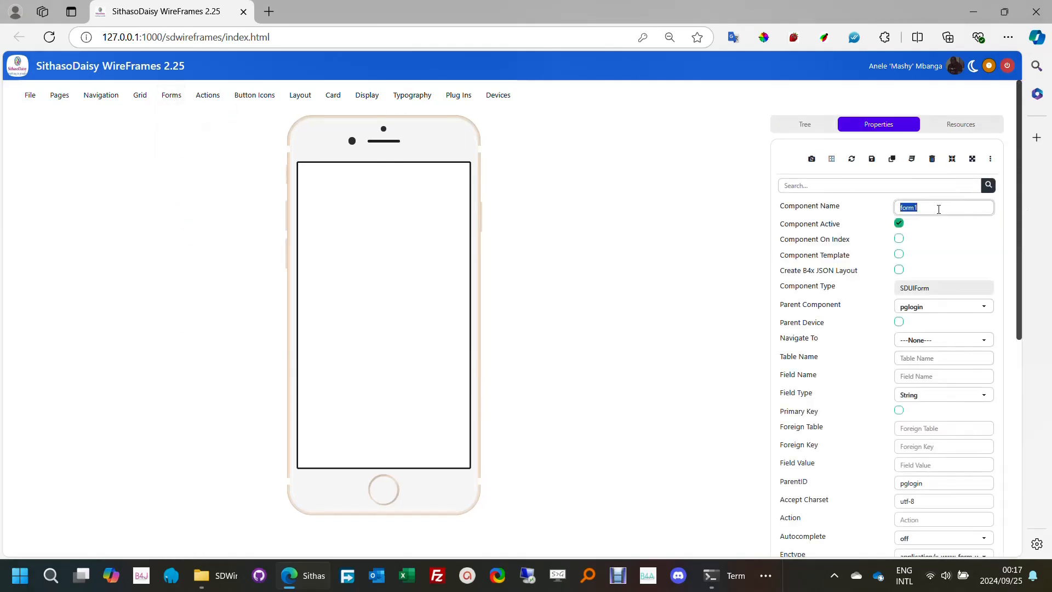
type("frm")
left_click(872, 158)
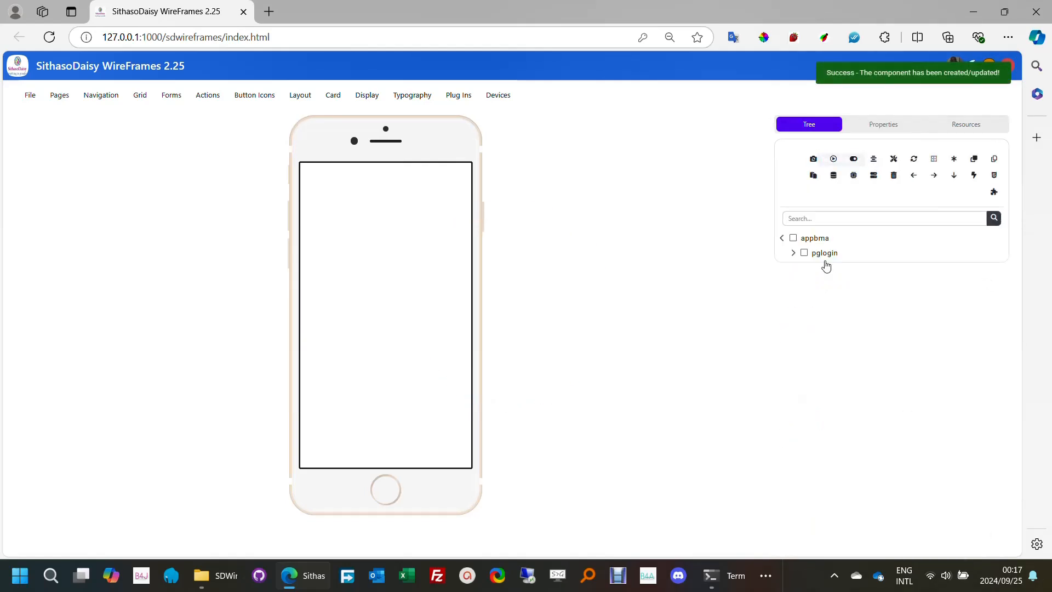
left_click(792, 256)
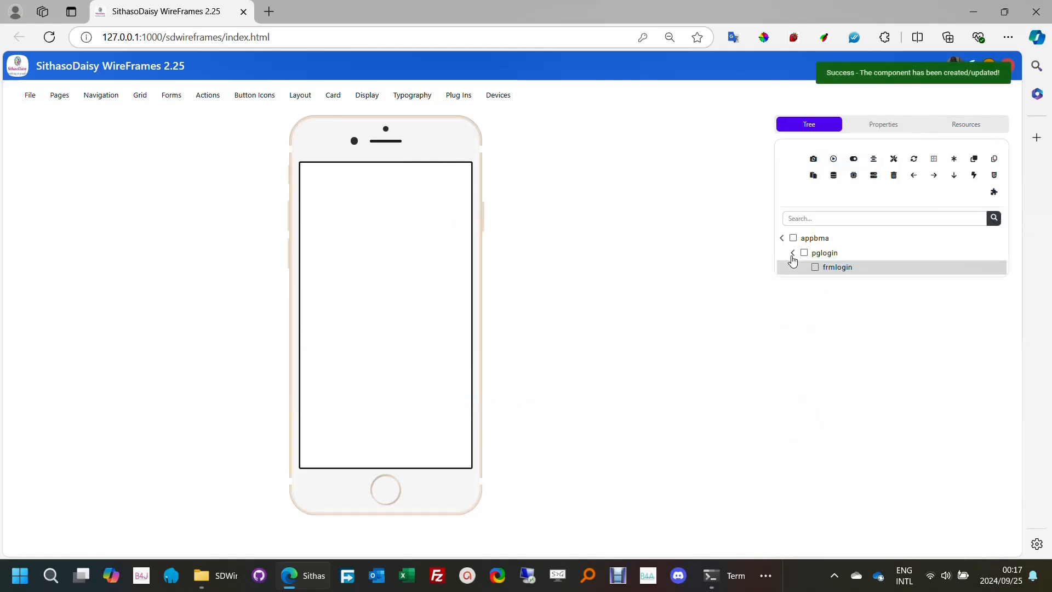
Step: Show the component borders of the pglogin page and the frmlogin form in the phone preview
left_click(831, 253)
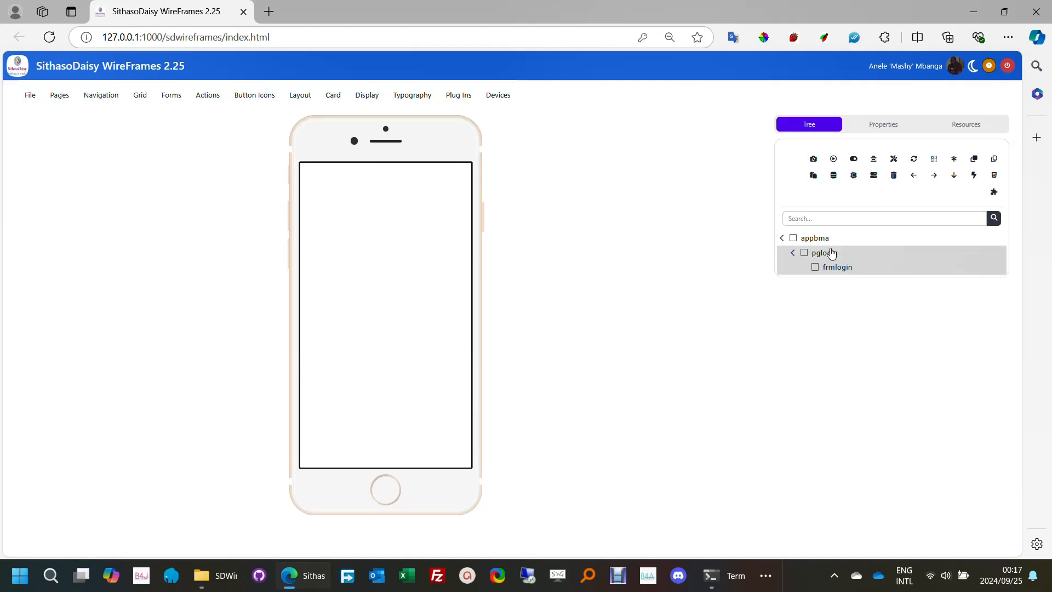
left_click(935, 161)
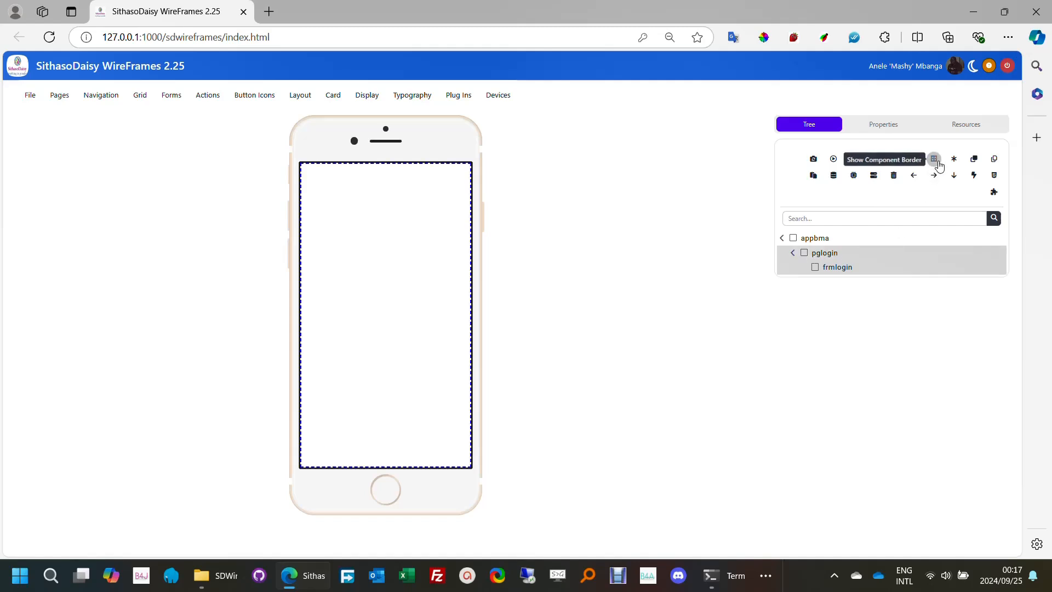
left_click(840, 273)
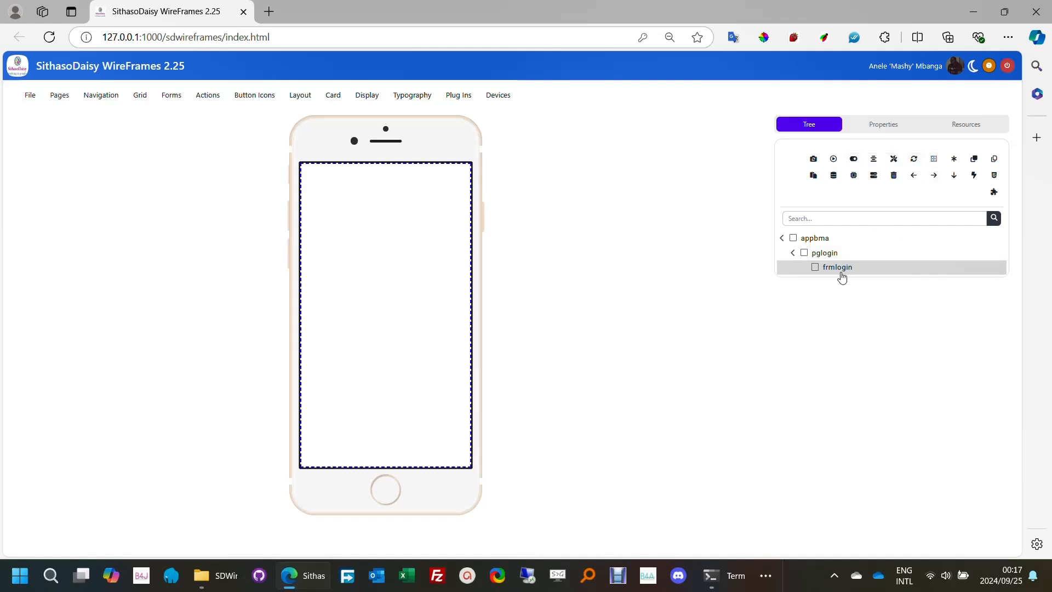
left_click(934, 162)
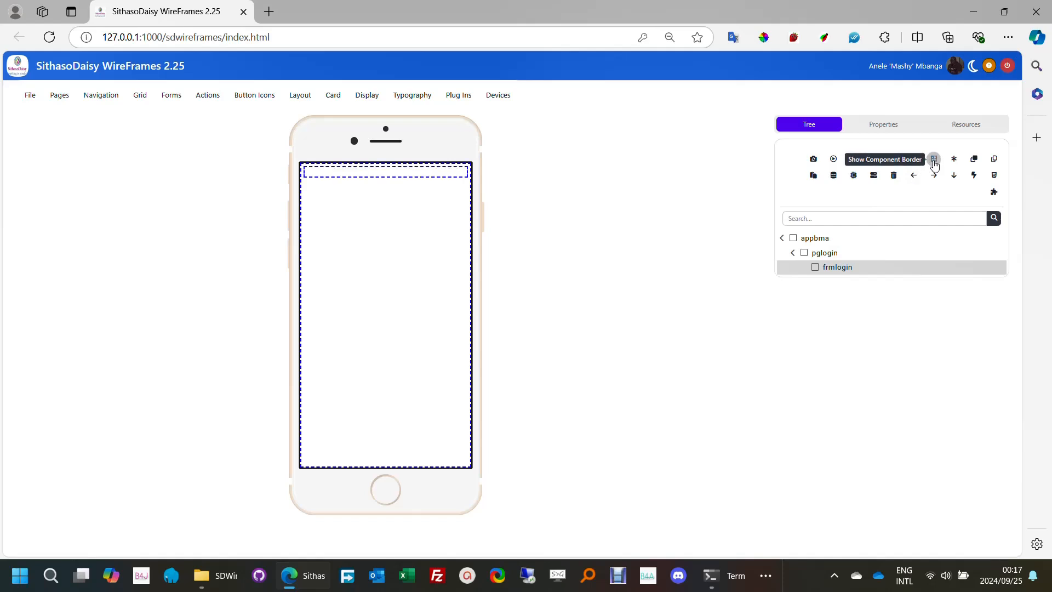
Step: Add a row inside the frmlogin form, save it and expand the form in the component tree
left_click(844, 272)
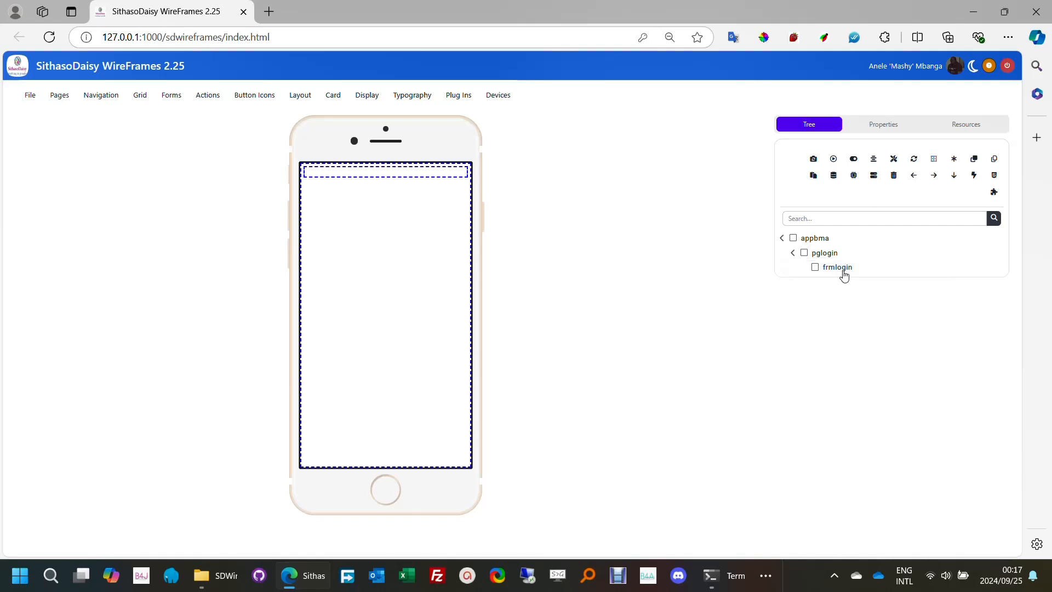
left_click(843, 273)
left_click(143, 102)
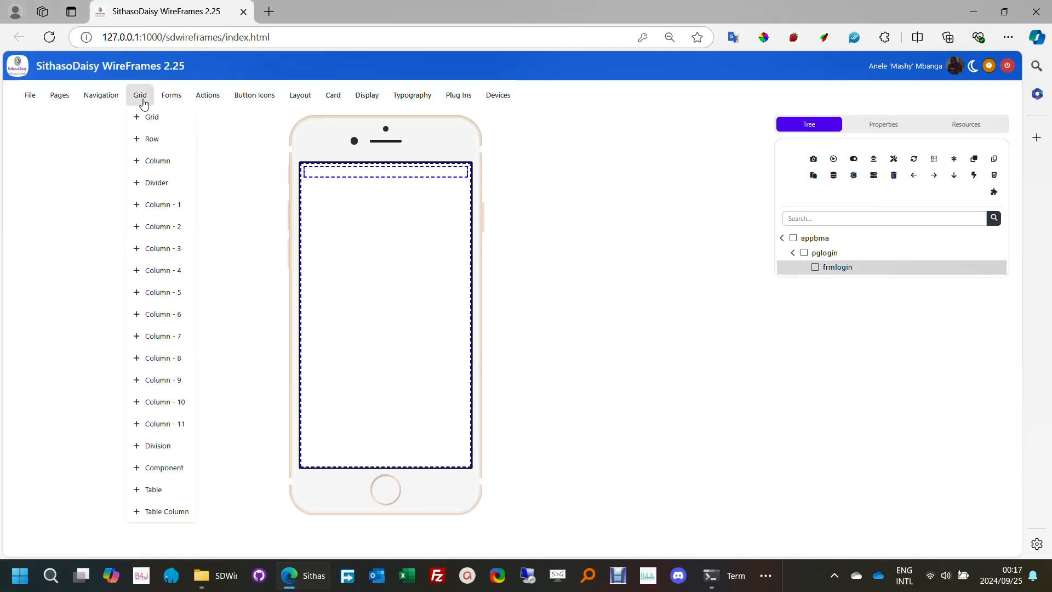
left_click(153, 139)
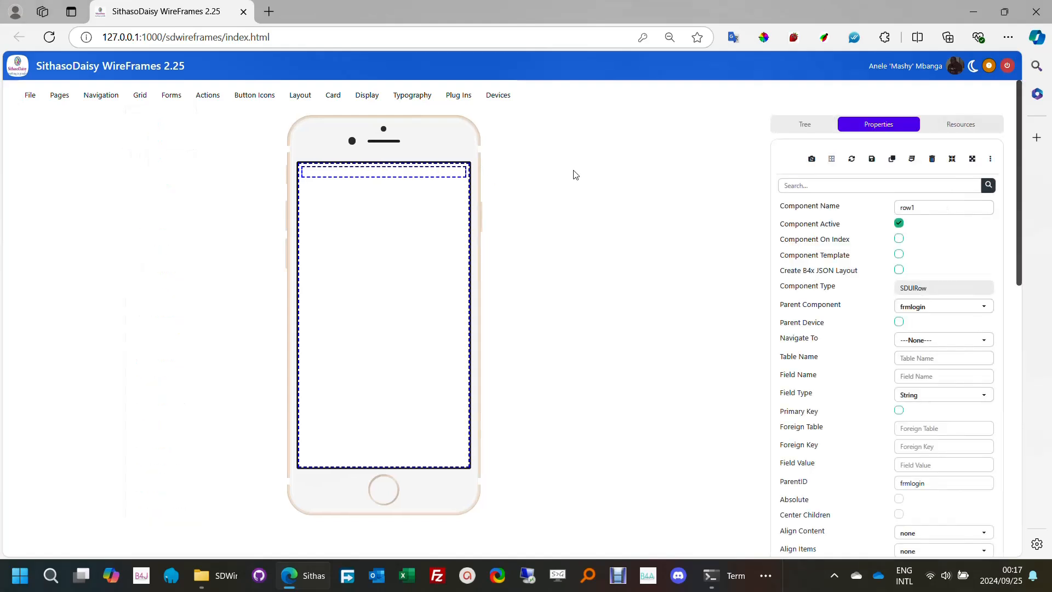
left_click(873, 162)
left_click(804, 267)
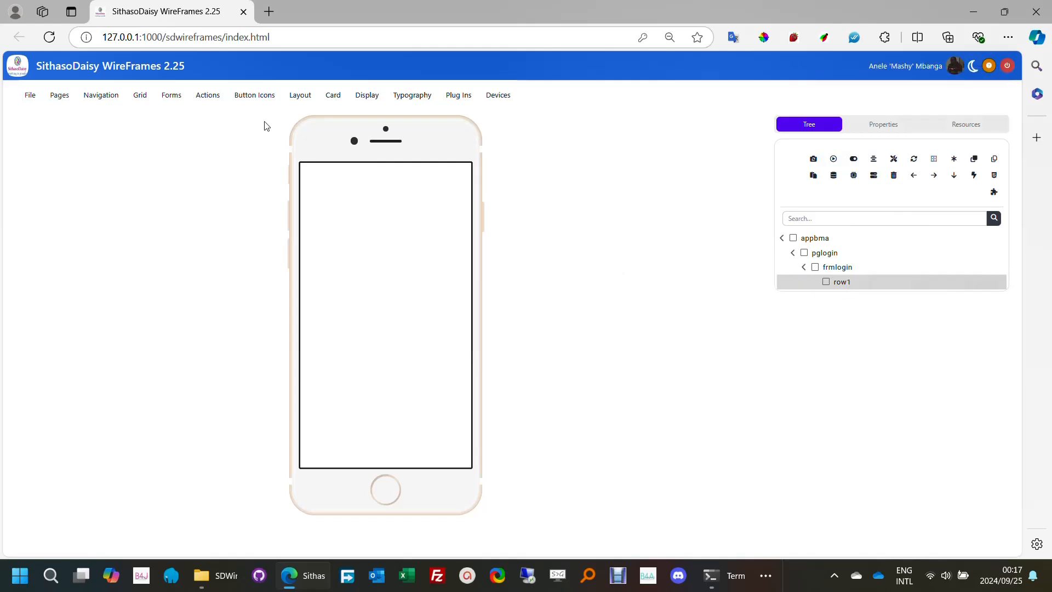
Step: Add a column inside row1 with its default settings, save it and expand the row in the tree
left_click(153, 102)
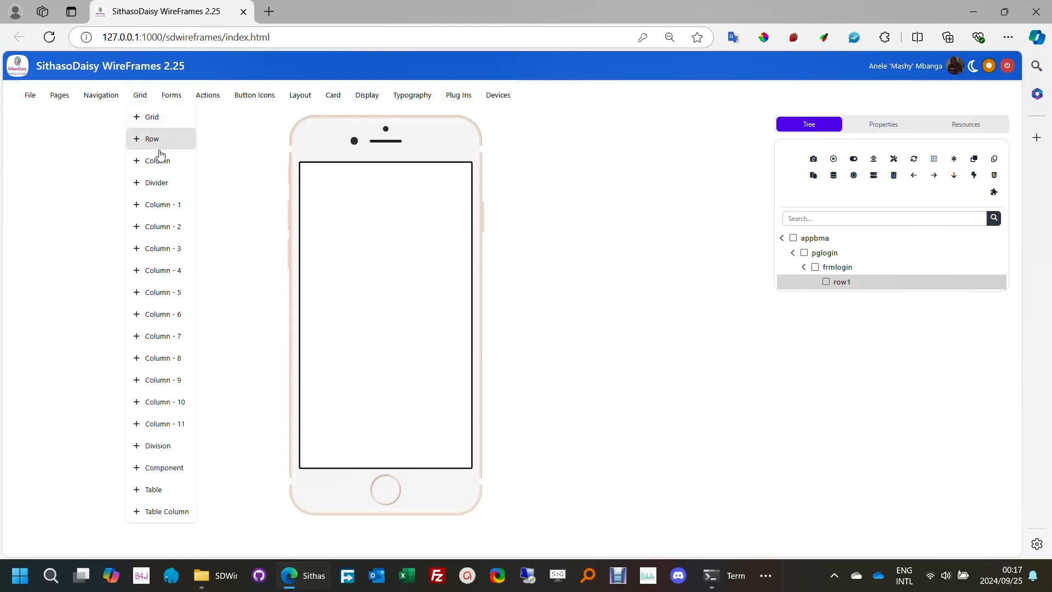
left_click(169, 165)
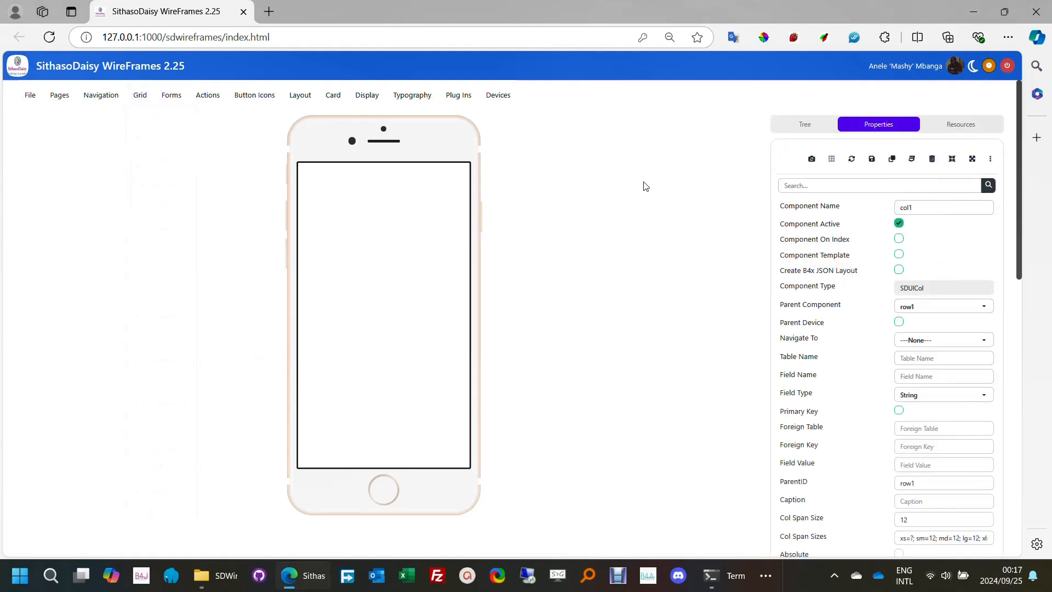
left_click(872, 162)
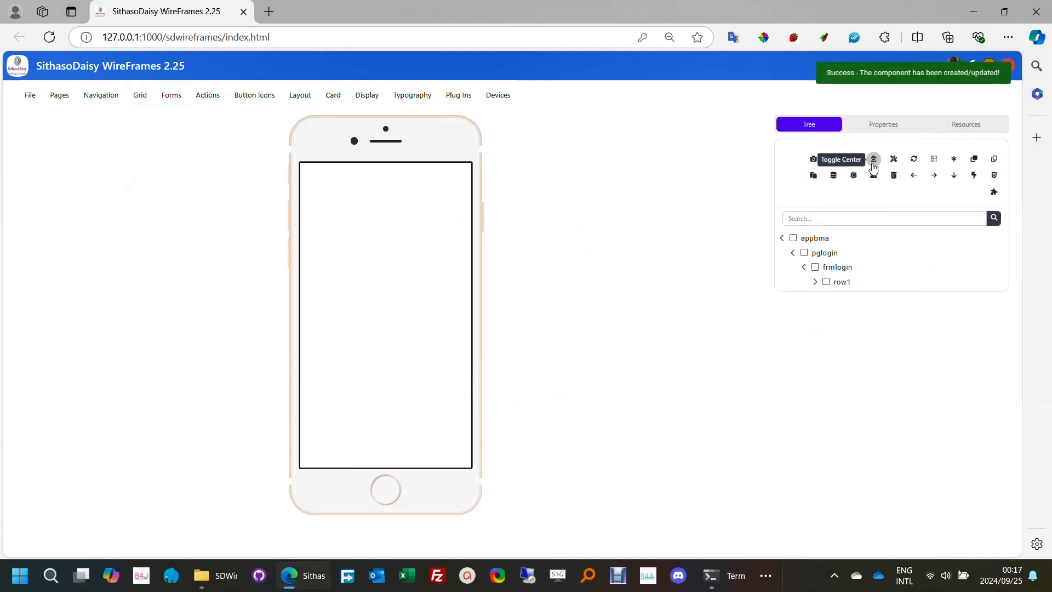
left_click(816, 284)
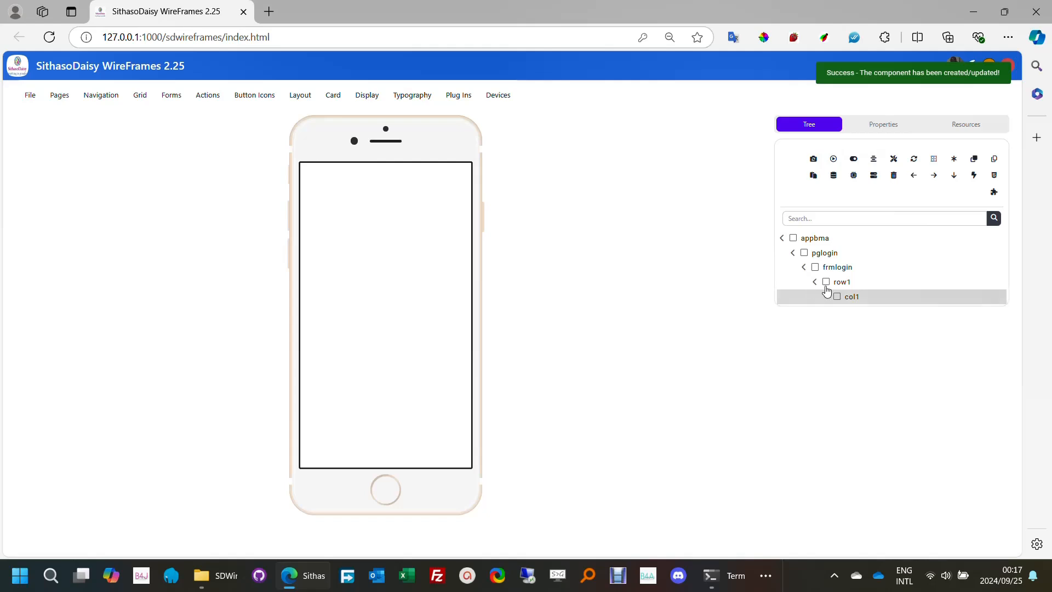
Step: Enable Center Children for the col1 column and save the change
left_click(852, 296)
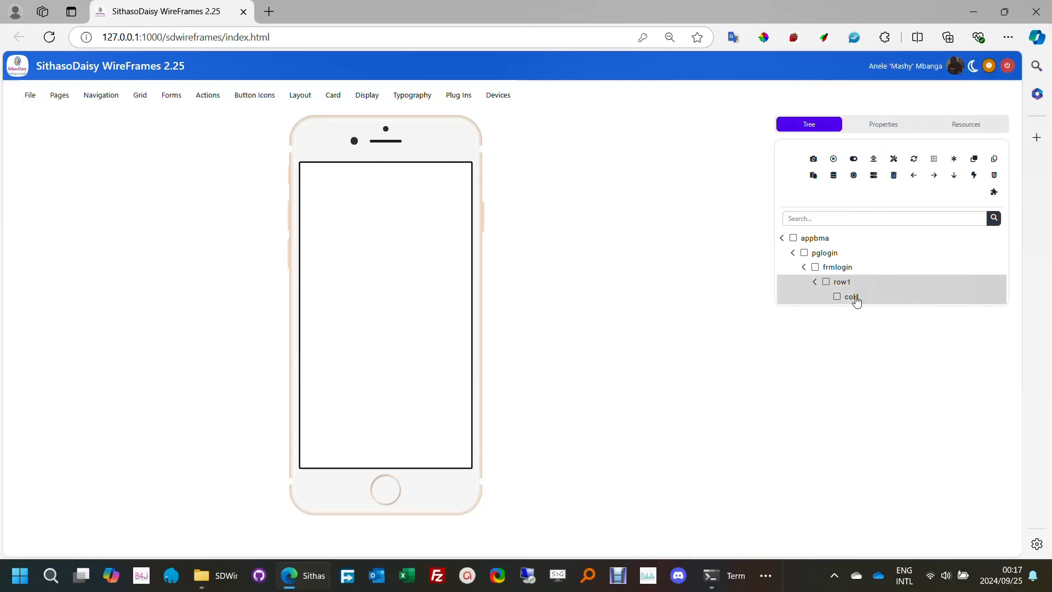
left_click(893, 131)
left_click(860, 187)
type("ce")
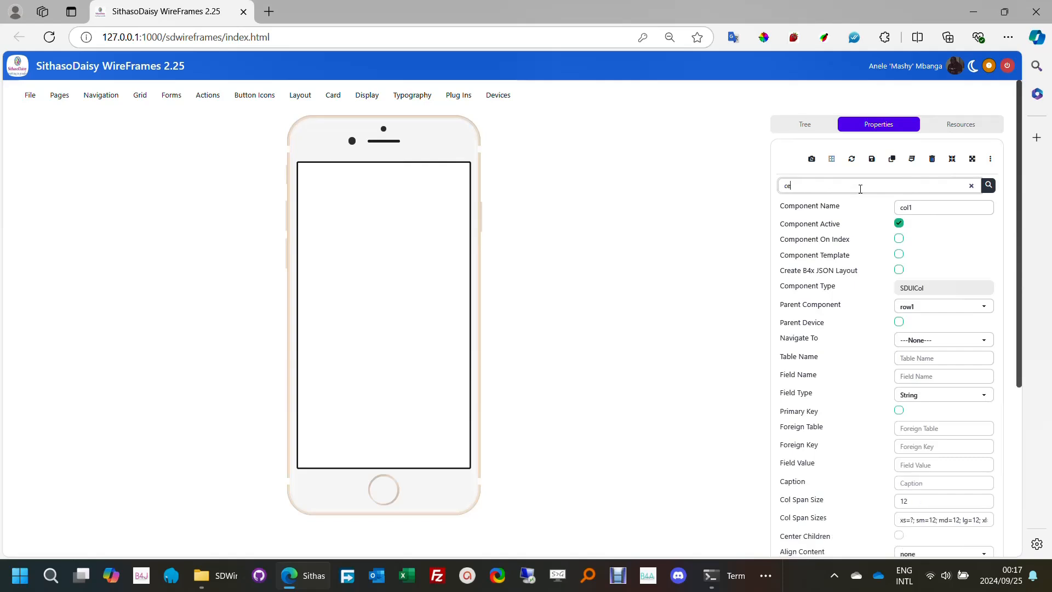
type("ntr")
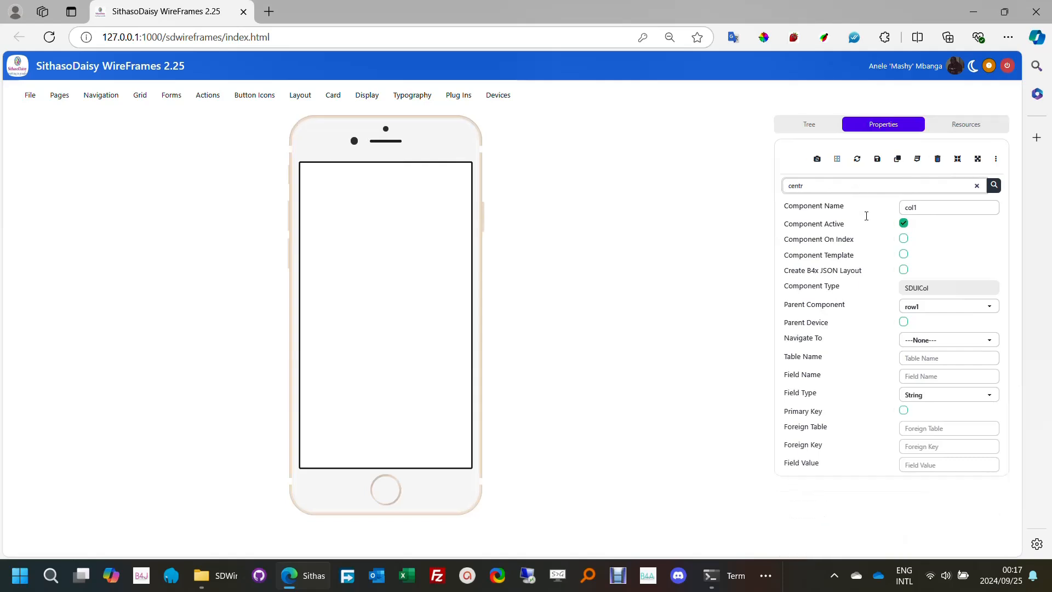
key("BackSpace")
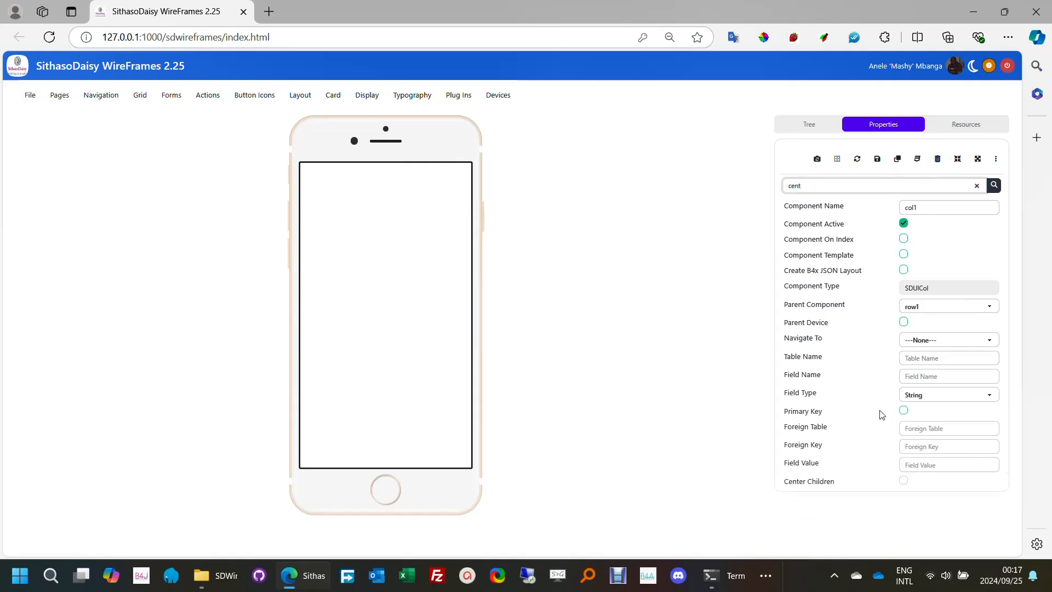
left_click(904, 479)
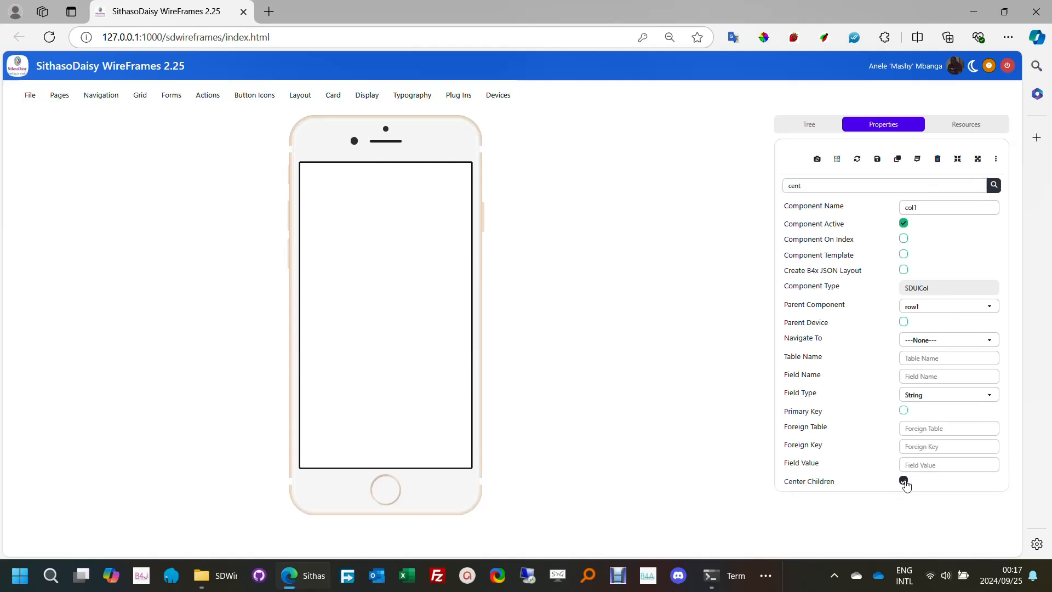
left_click(877, 159)
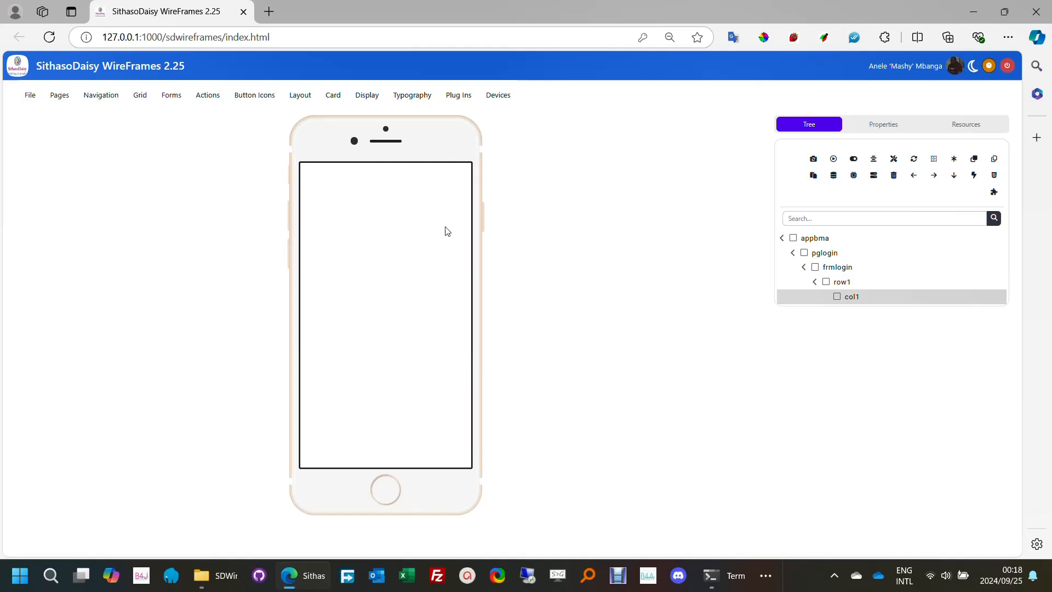
Step: Add an avatar with its default settings inside col1, save it and expand the column in the tree
left_click(367, 96)
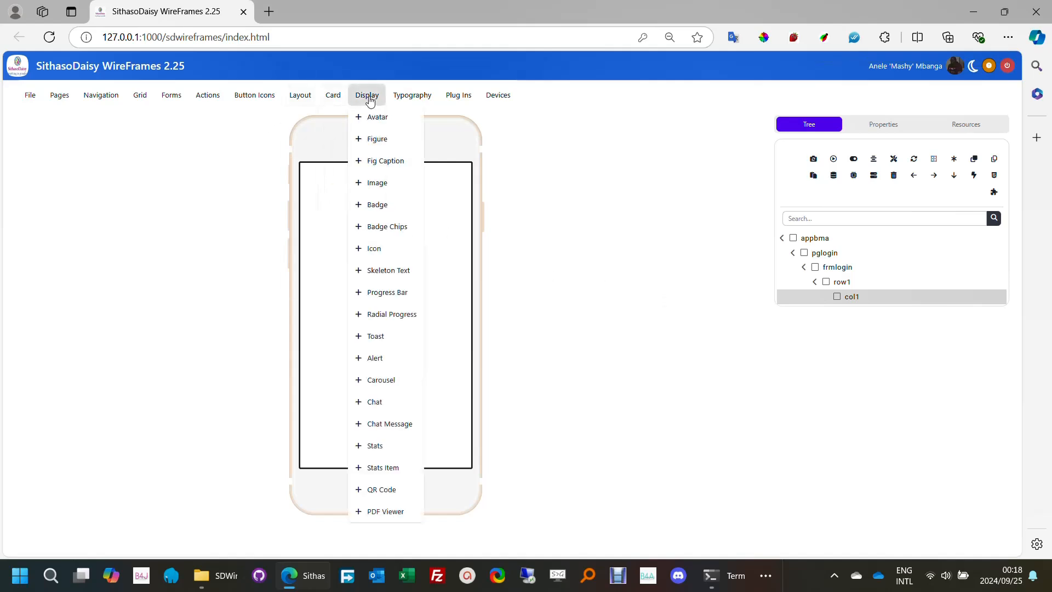
left_click(387, 121)
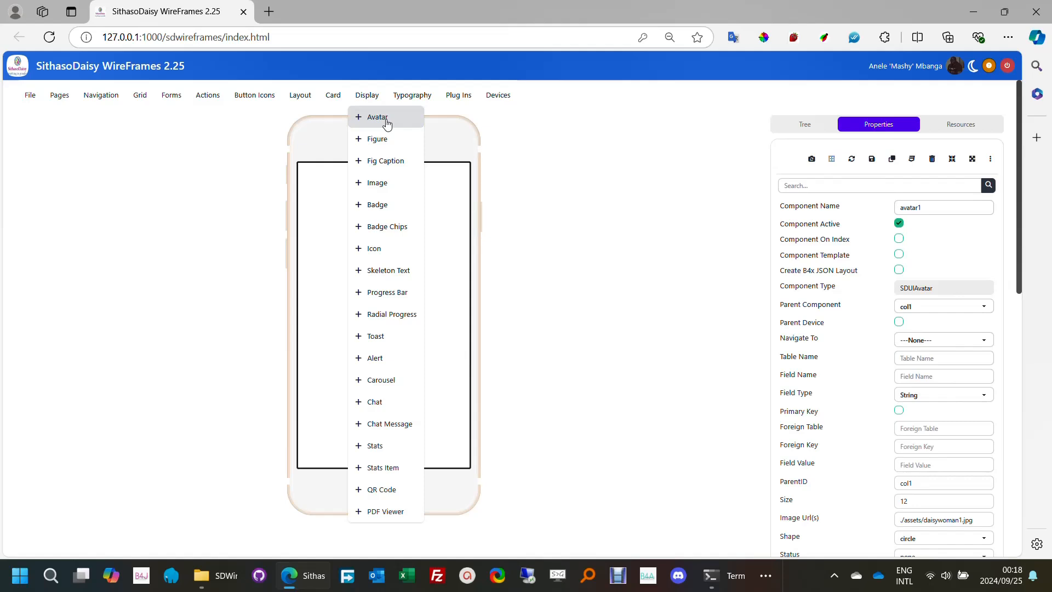
left_click(872, 162)
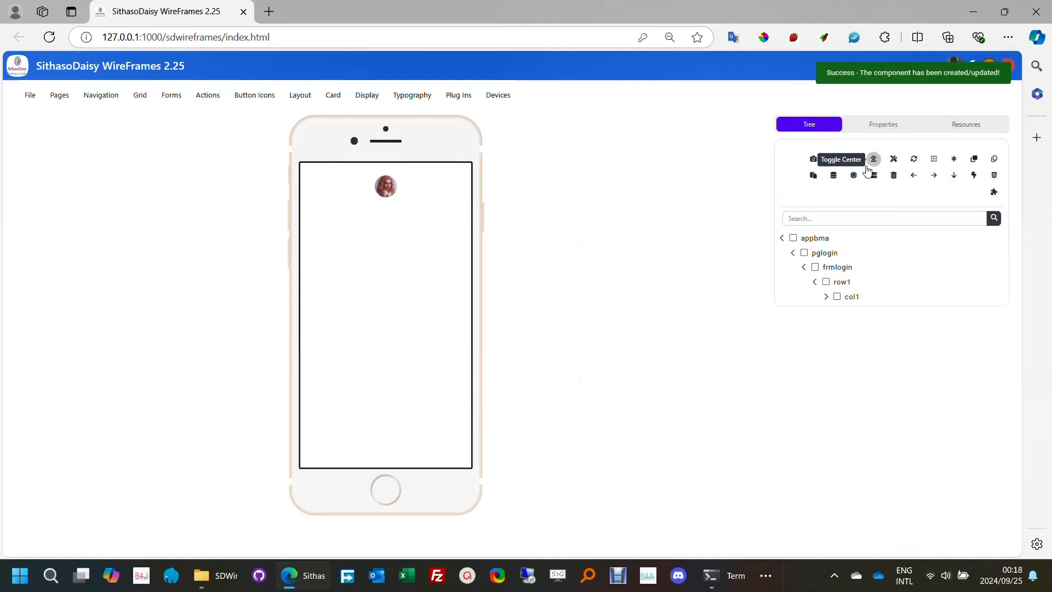
left_click(825, 297)
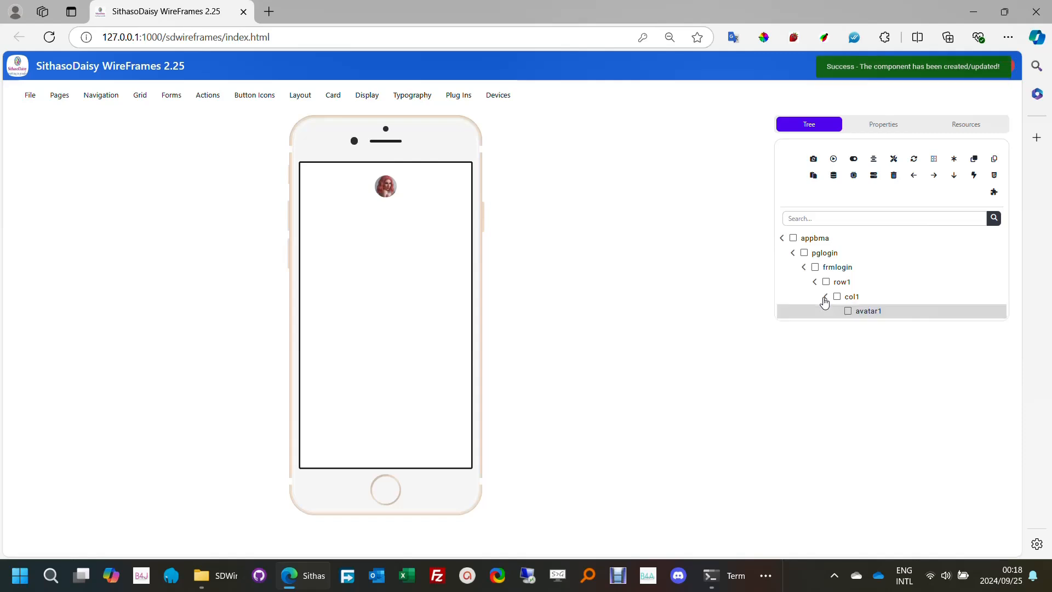
Step: Increase the Size property of the avatar1 component and save the change
left_click(868, 311)
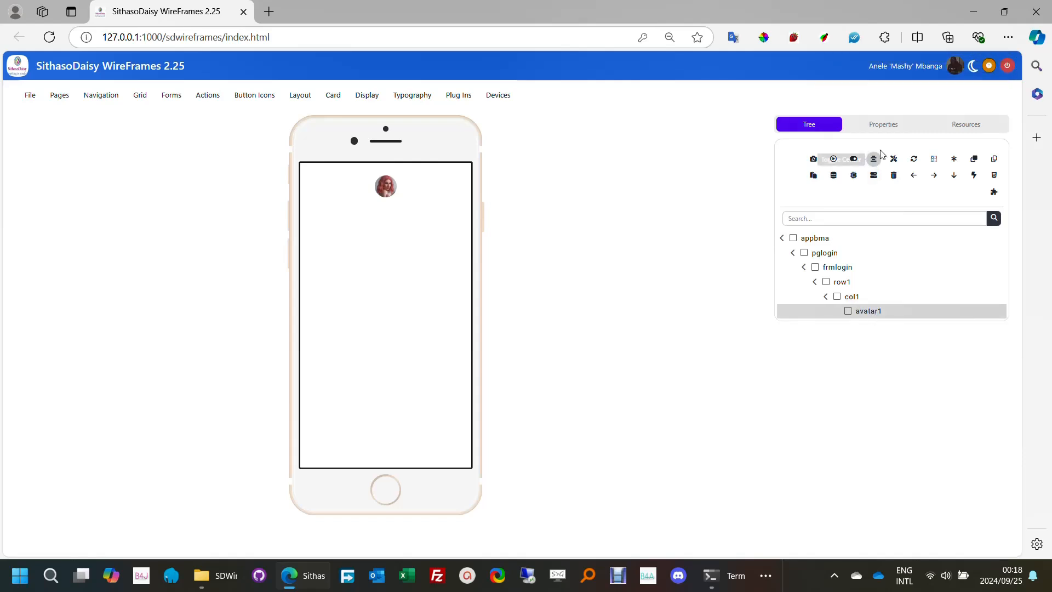
left_click(884, 126)
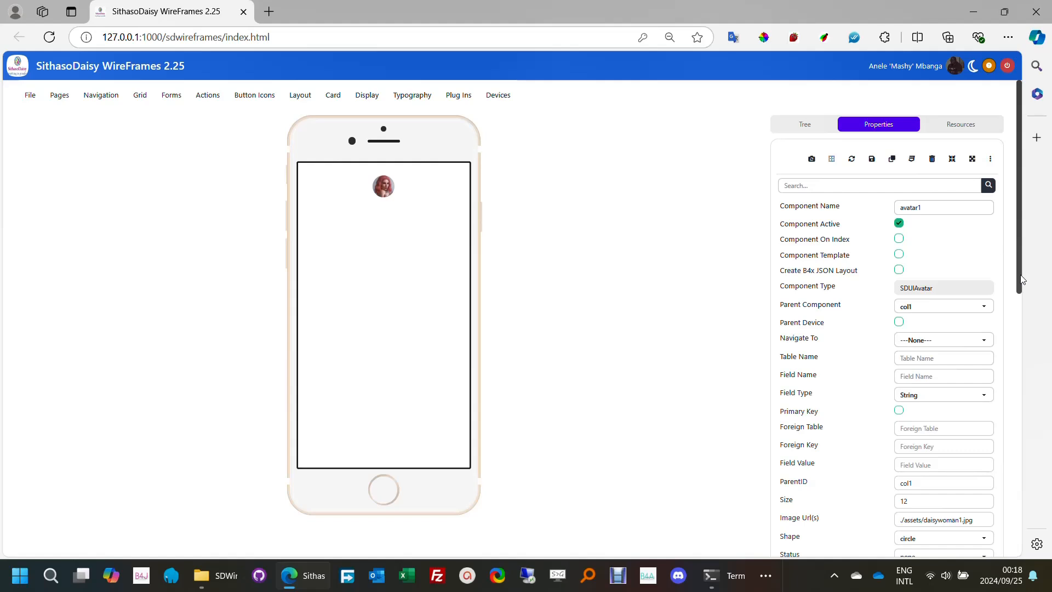
left_click_drag(1022, 280, 1018, 346)
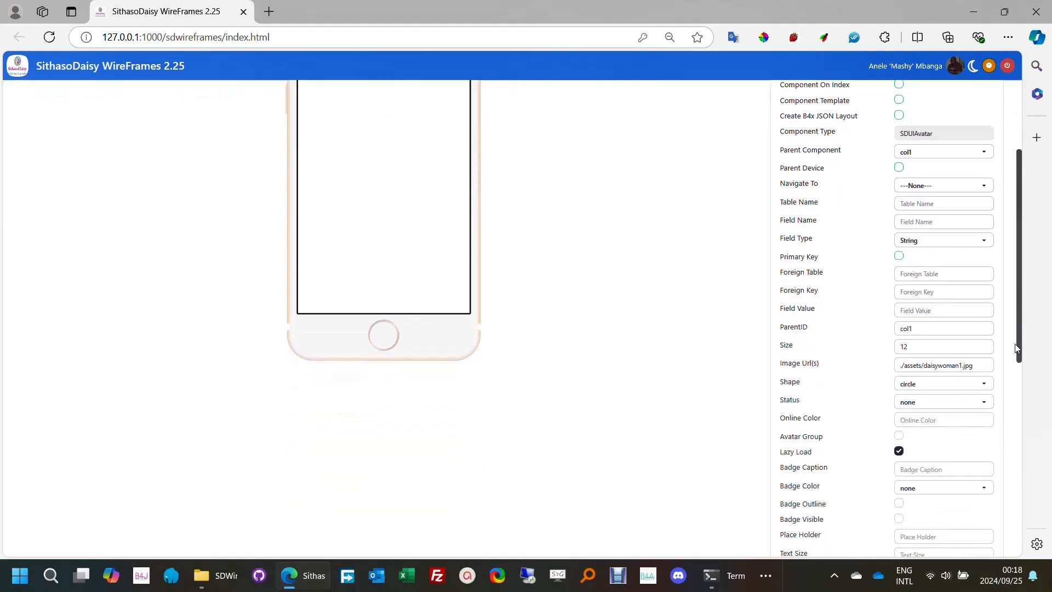
left_click_drag(942, 349, 867, 348)
type("2")
scroll(1018, 330, "up", 3)
left_click(871, 159)
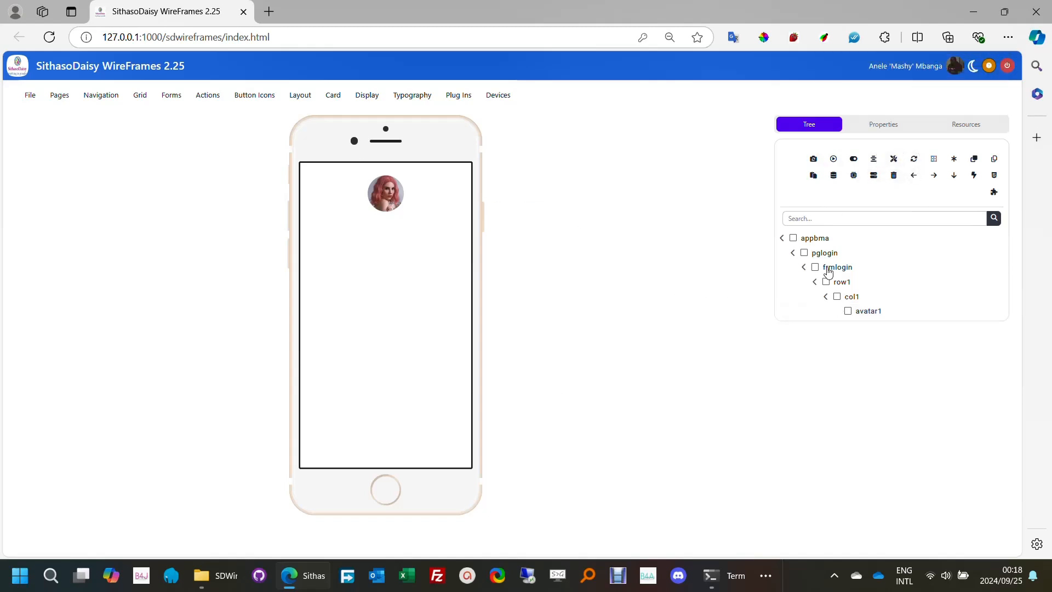
Step: Collapse row1 in the component tree and add a segment buttons component named segas inside the frmlogin form
left_click(815, 283)
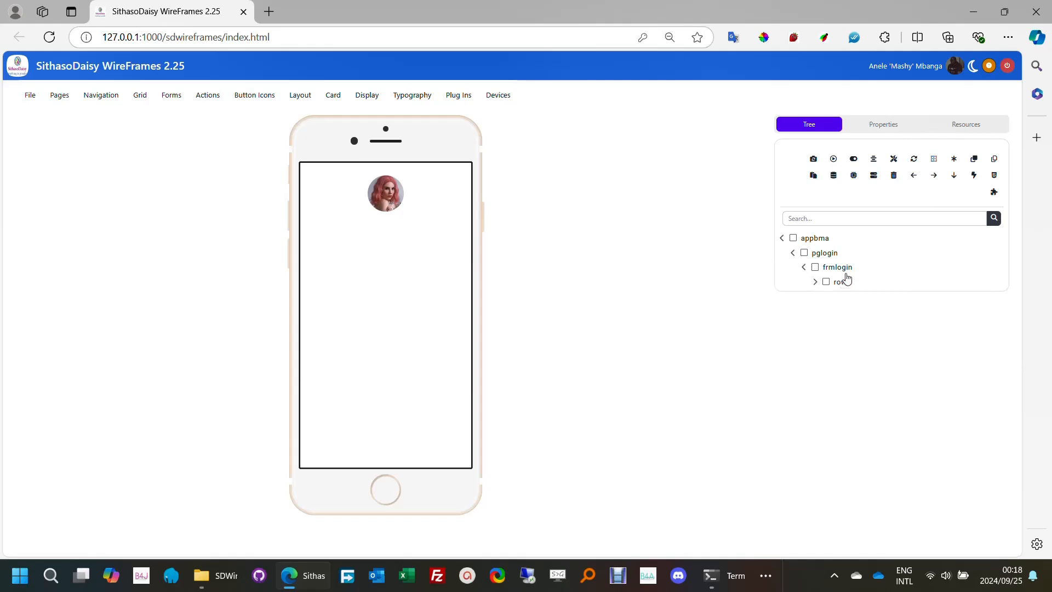
left_click(842, 271)
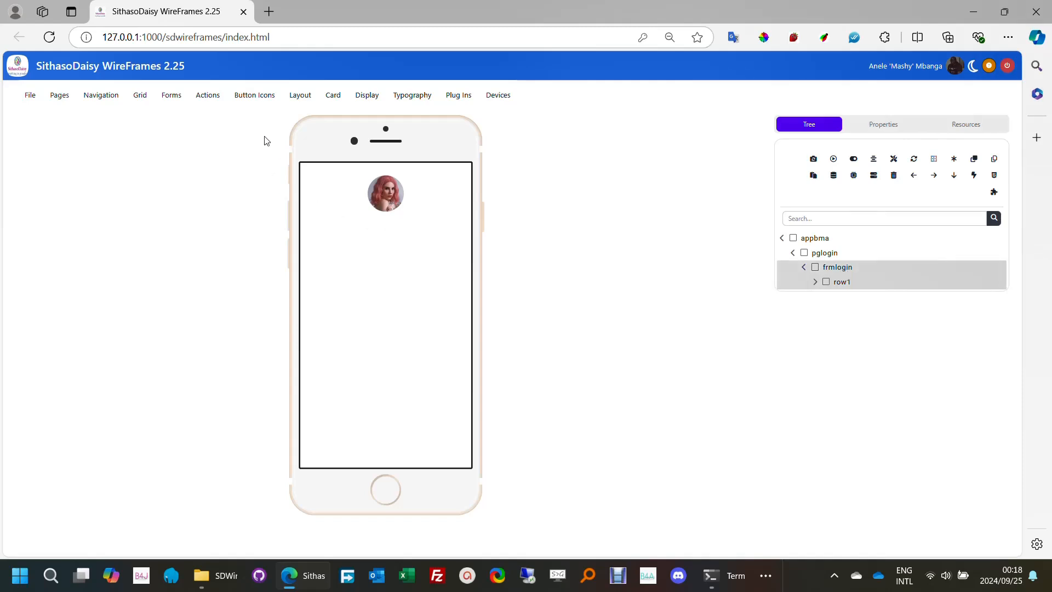
left_click(209, 97)
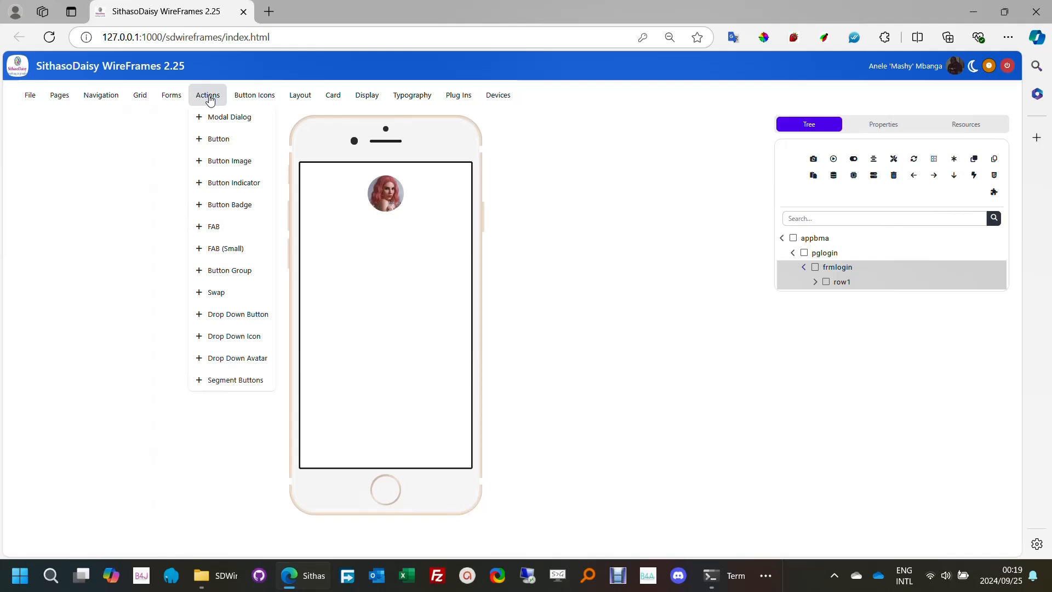
left_click(250, 384)
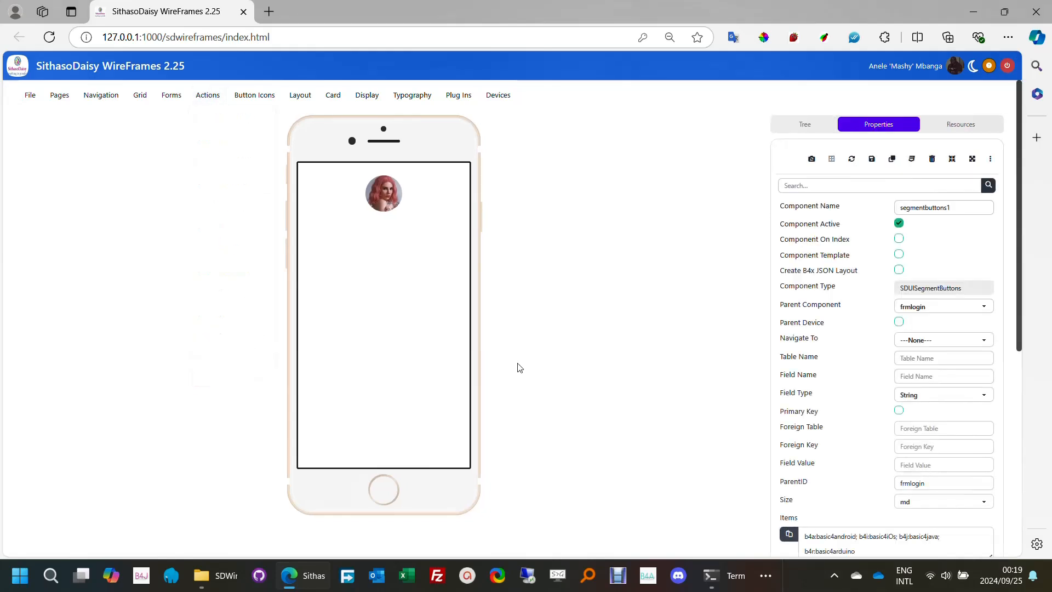
double_click(974, 207)
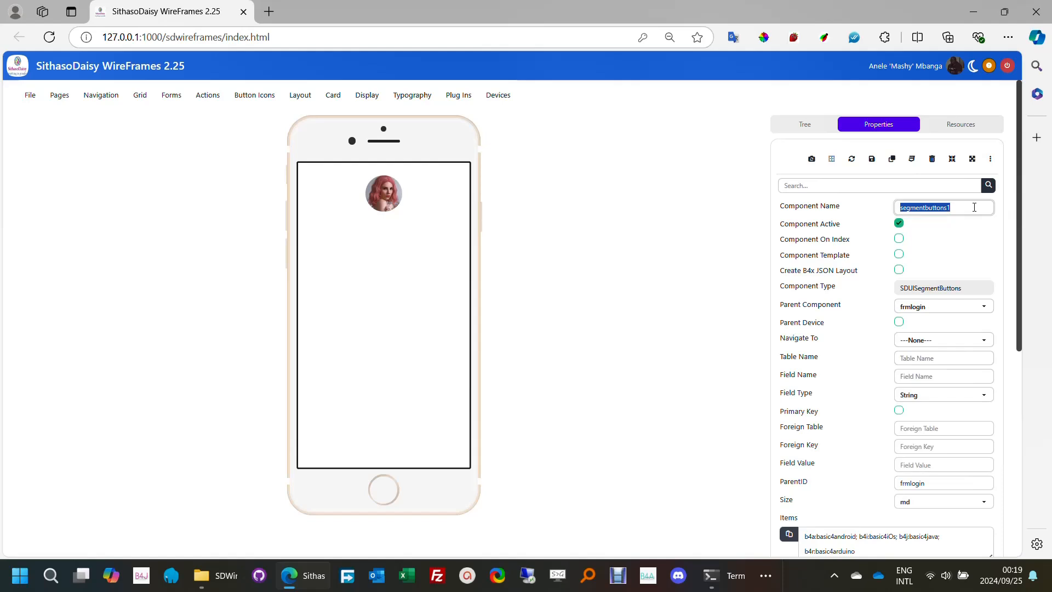
type("segas")
Step: Set the segas items to staff:Staff;beneficiary:Beneficiary with staff as the active button, and save the component
left_click_drag(1022, 350, 1036, 430)
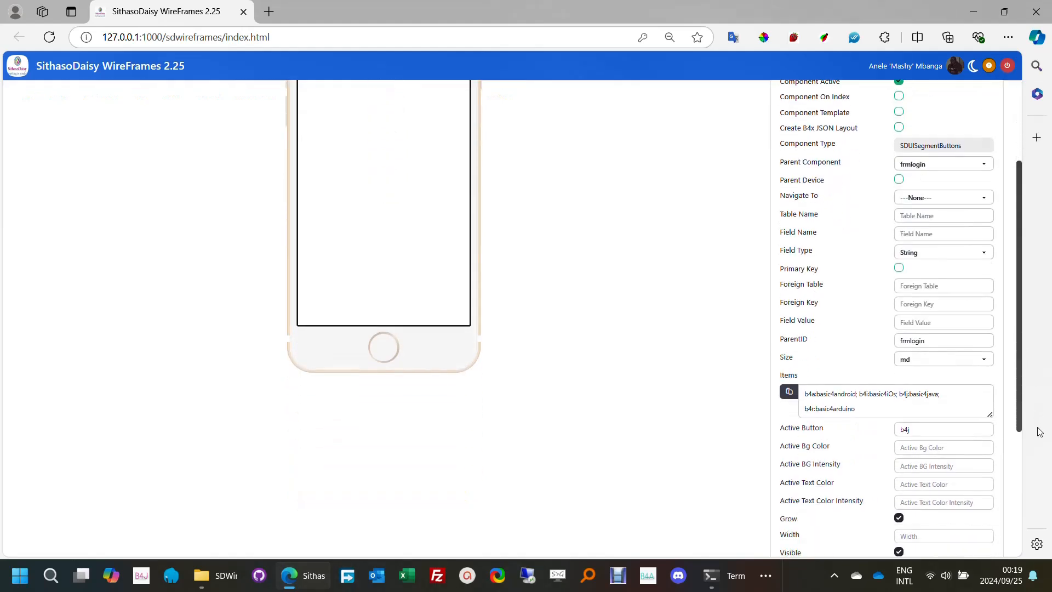
left_click_drag(883, 411, 745, 386)
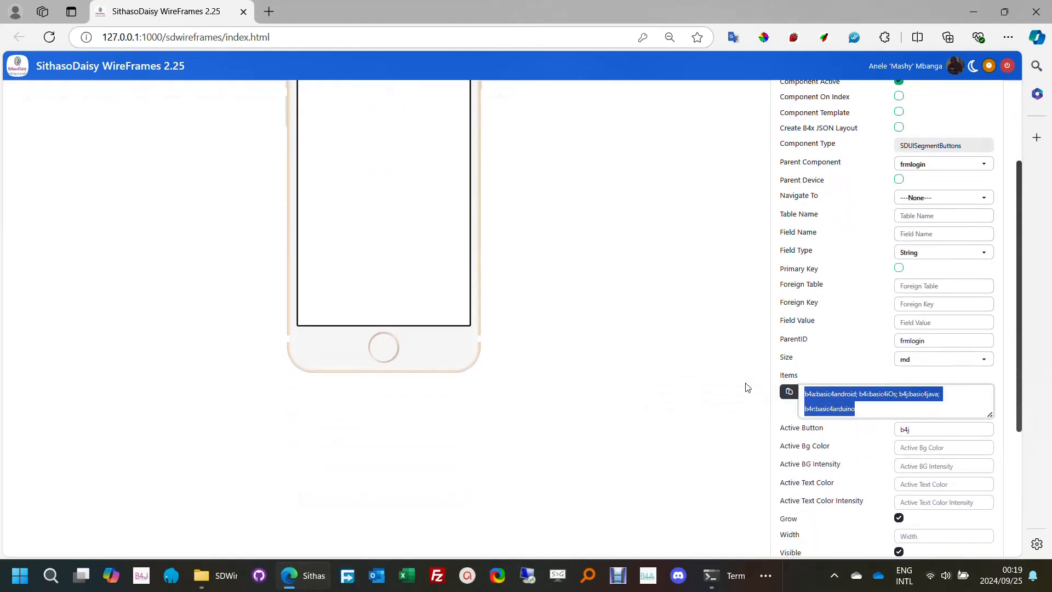
type("staff:Staff")
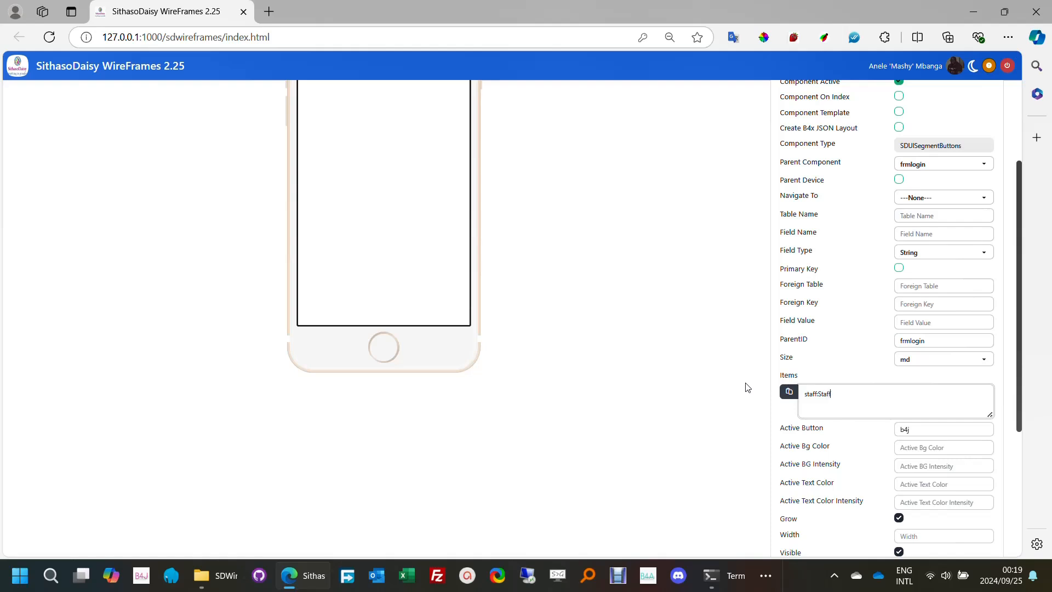
type(";beneficiary:Beneficiary")
double_click(928, 429)
type("staff")
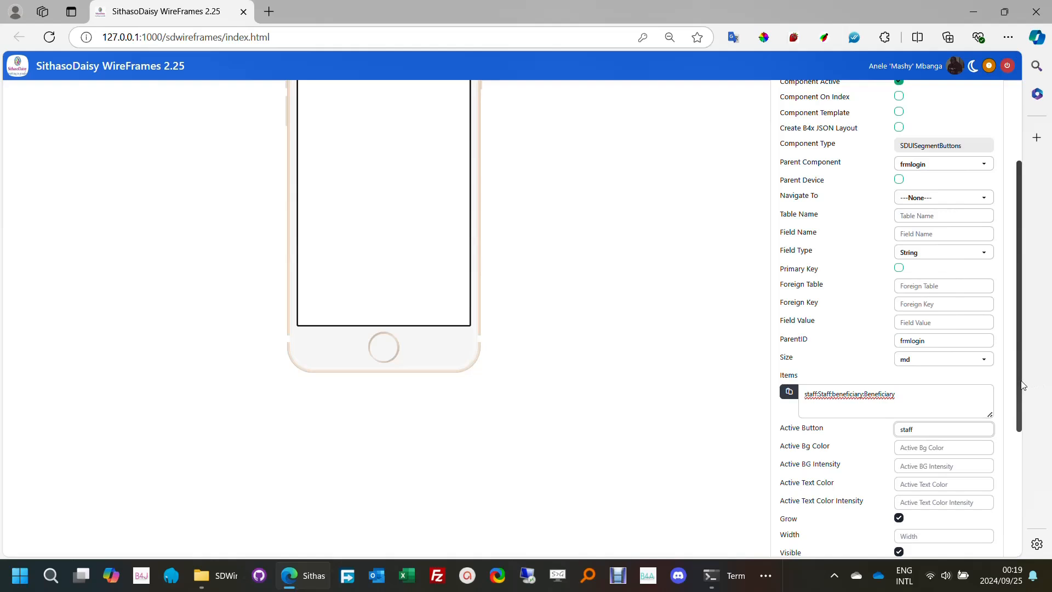
scroll(1022, 386, "up", 3)
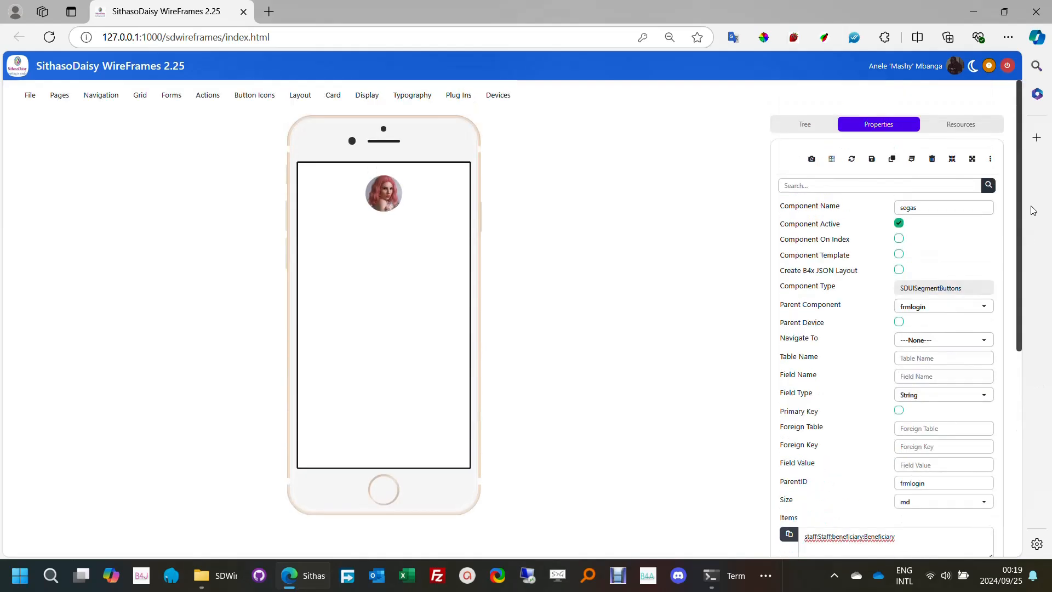
left_click(872, 161)
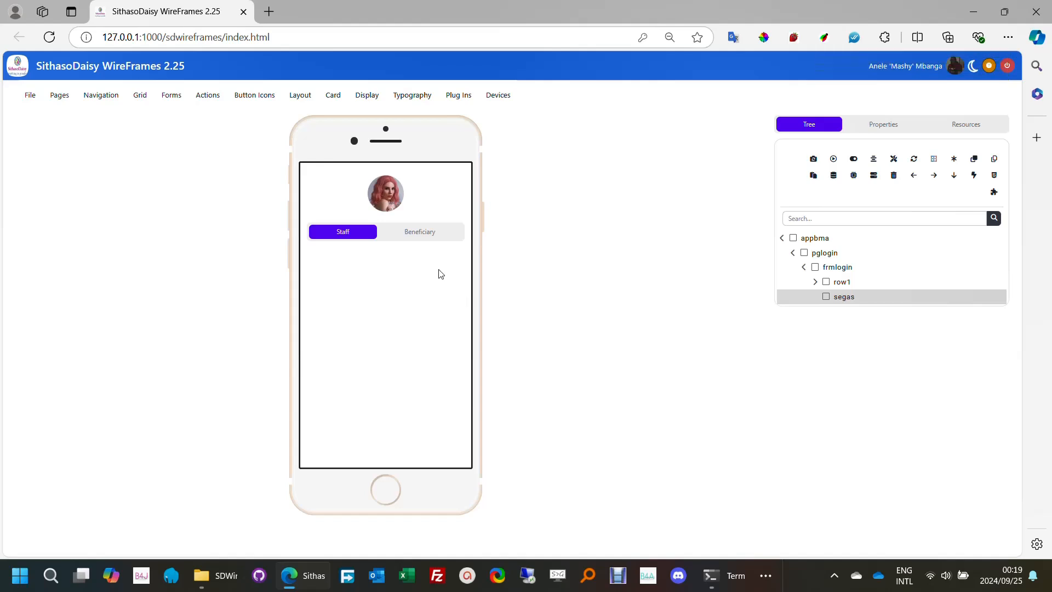
Step: Test the segment buttons in the phone preview by switching between Staff and Beneficiary
left_click(431, 233)
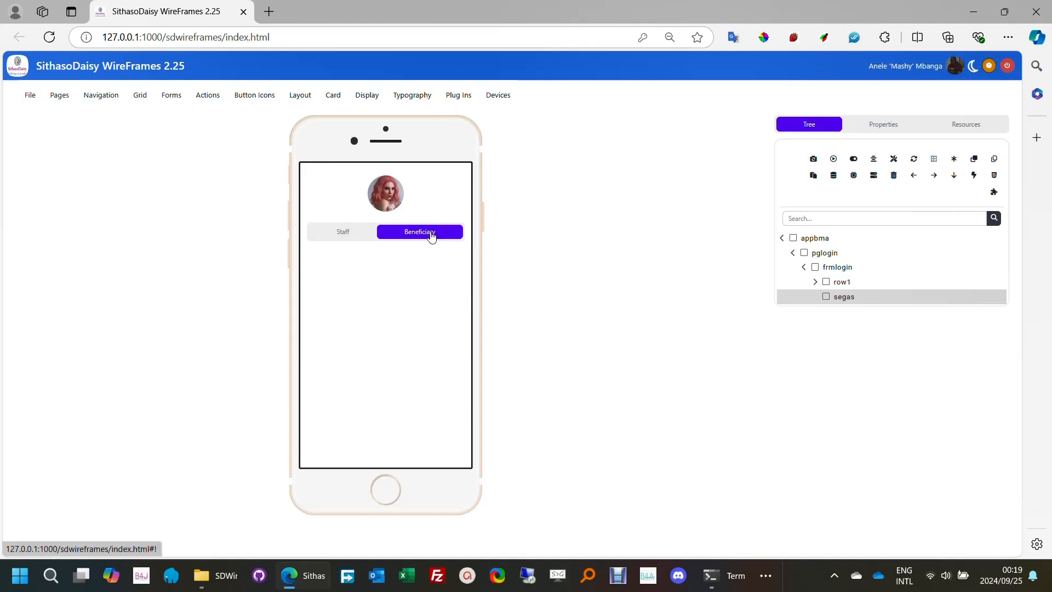
left_click(345, 233)
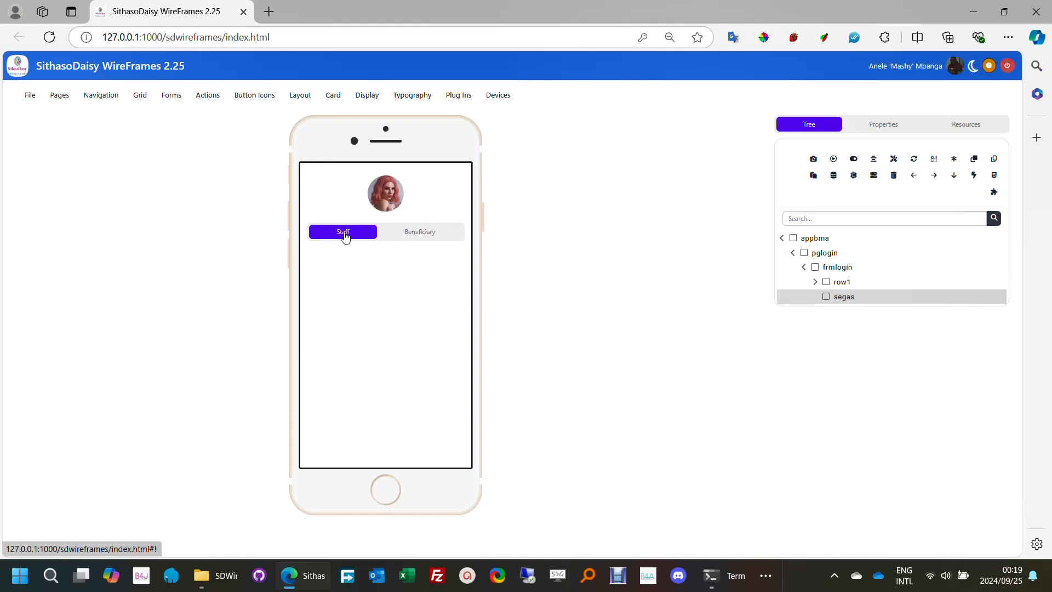
left_click(407, 236)
left_click(418, 237)
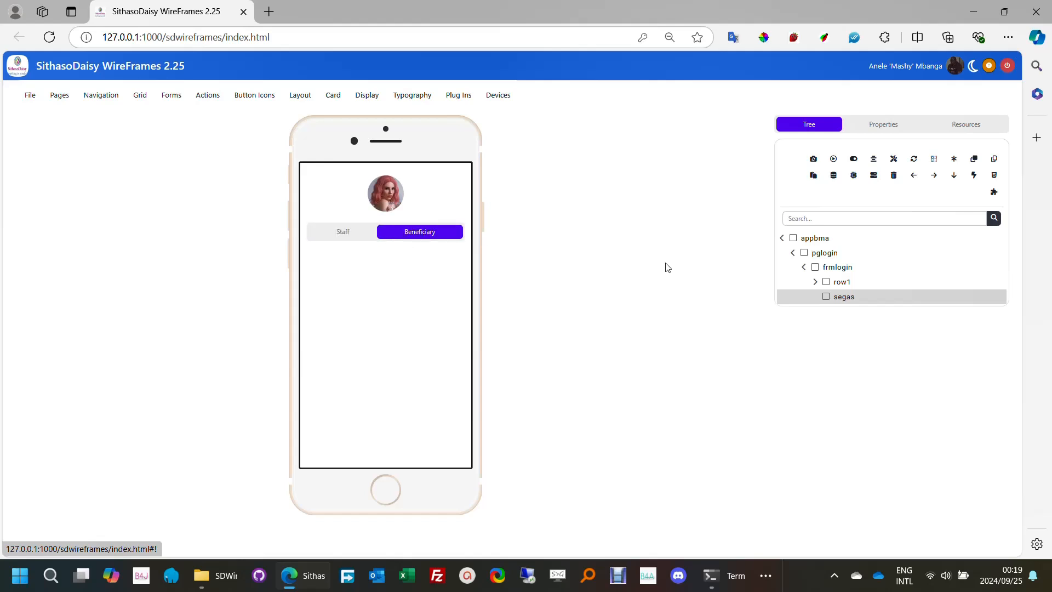
Step: Add a text box inside the frmlogin form and name it txtemail
left_click(850, 272)
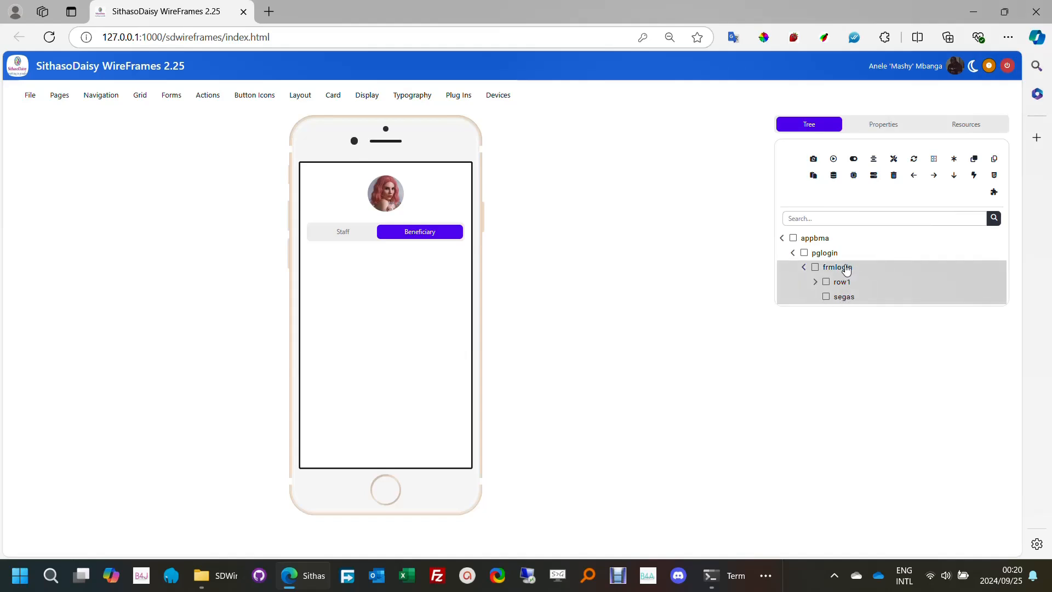
left_click(842, 272)
left_click(842, 272)
left_click(175, 103)
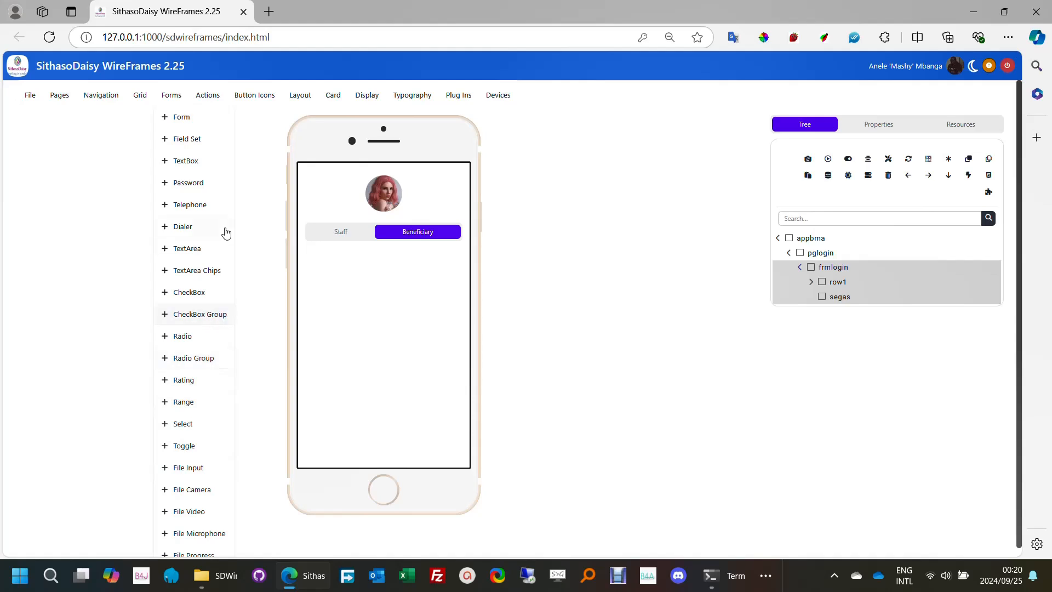
left_click(201, 163)
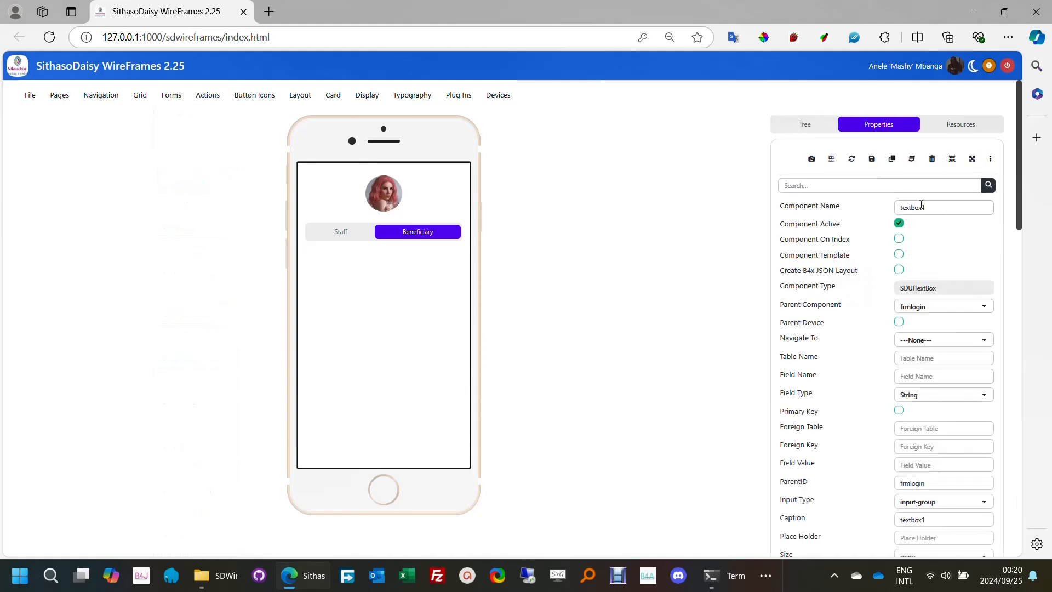
double_click(950, 207)
type("txtemail")
Step: Find the Required property of the txtemail text box and enable it
left_click(901, 185)
type("require")
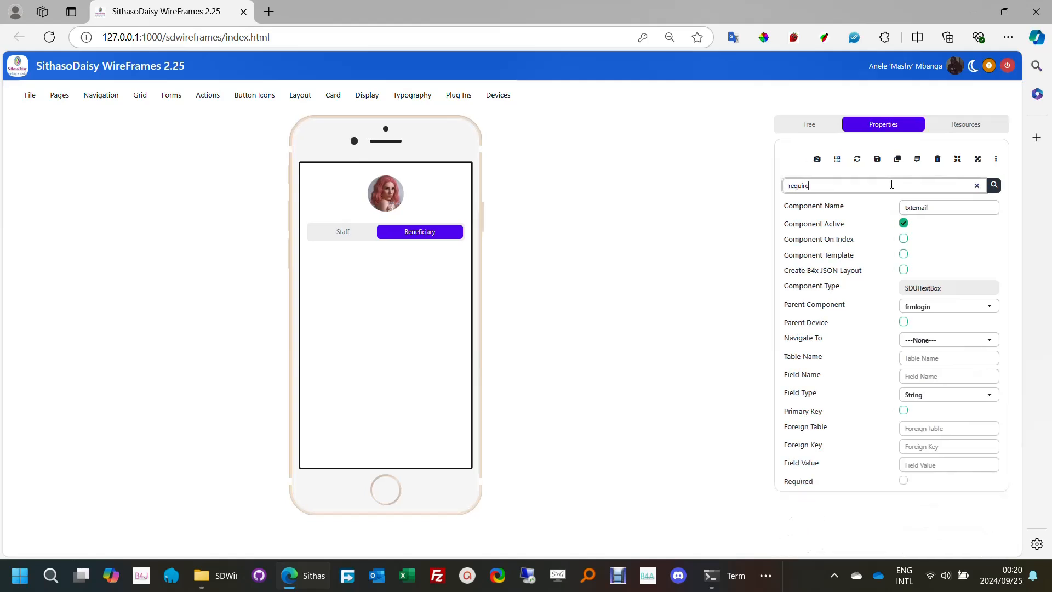
left_click(904, 482)
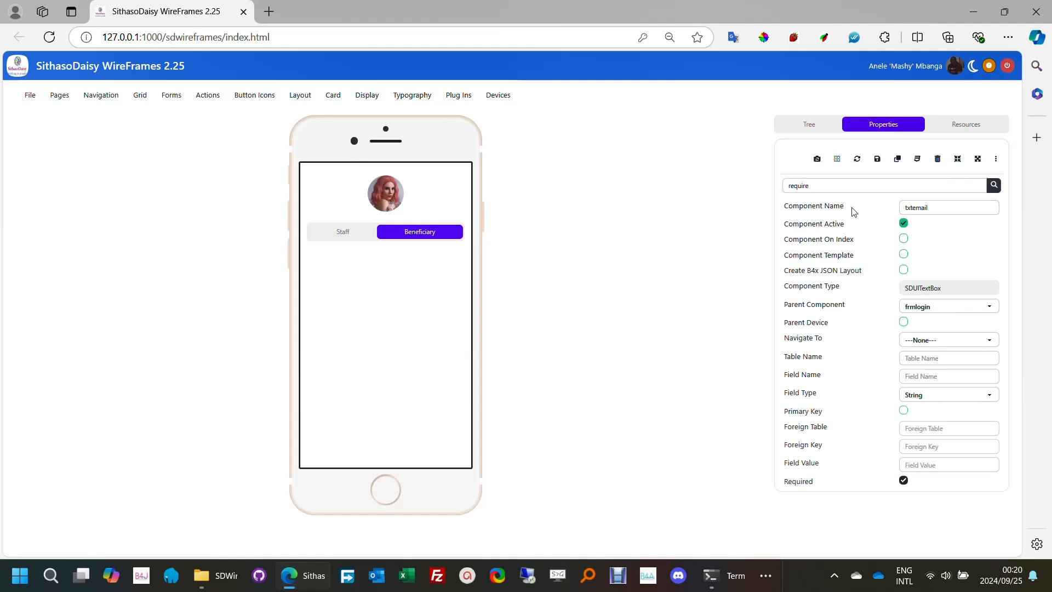
Step: Find the Caption property of txtemail, set it to Email Address and save the text box
double_click(838, 186)
type("lab")
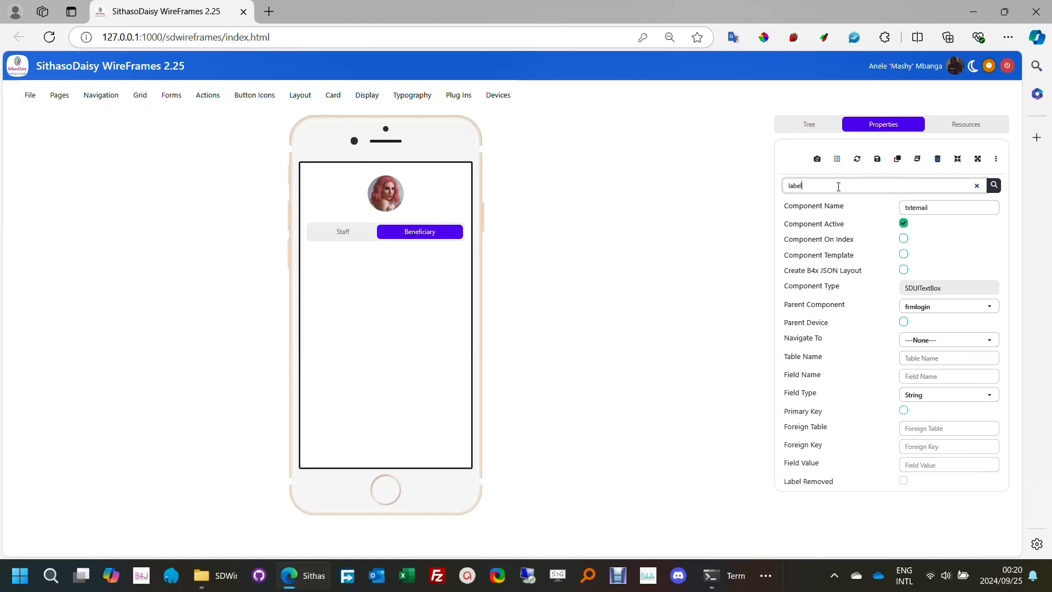
type("el")
double_click(838, 187)
type("caption")
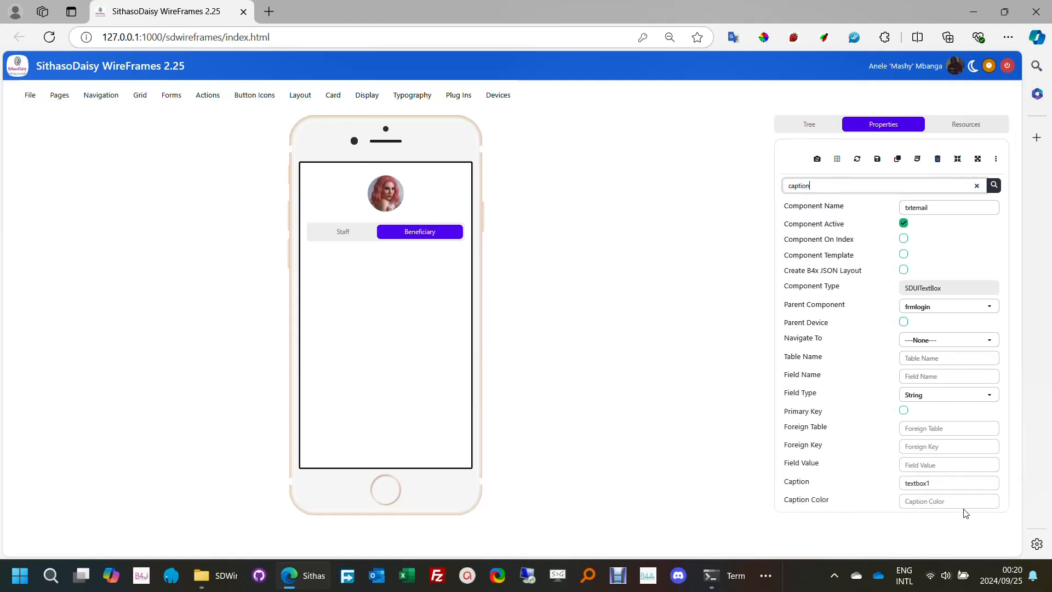
double_click(953, 490)
type("Email Address")
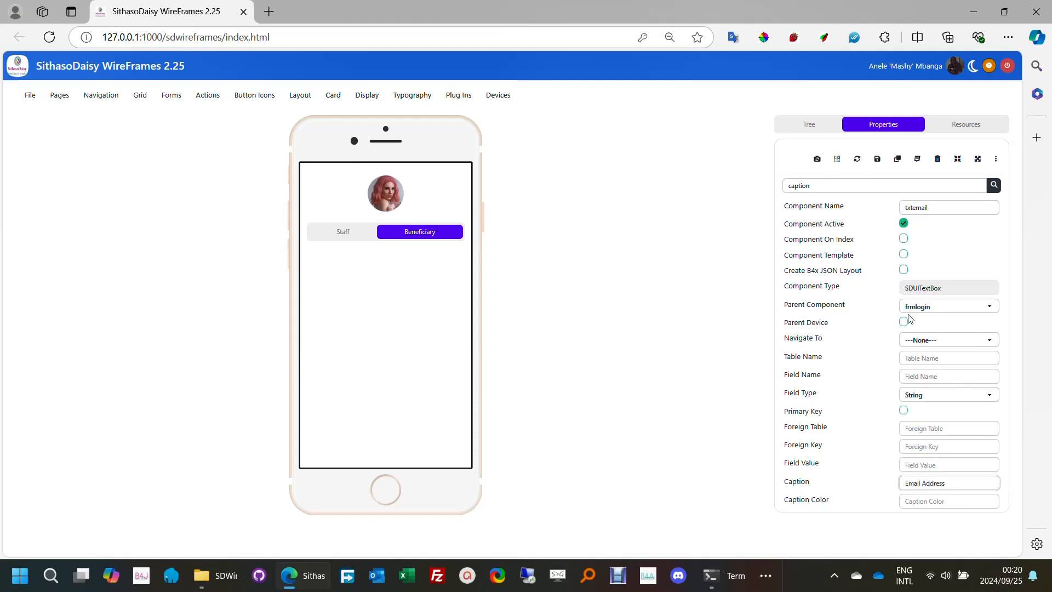
left_click(877, 160)
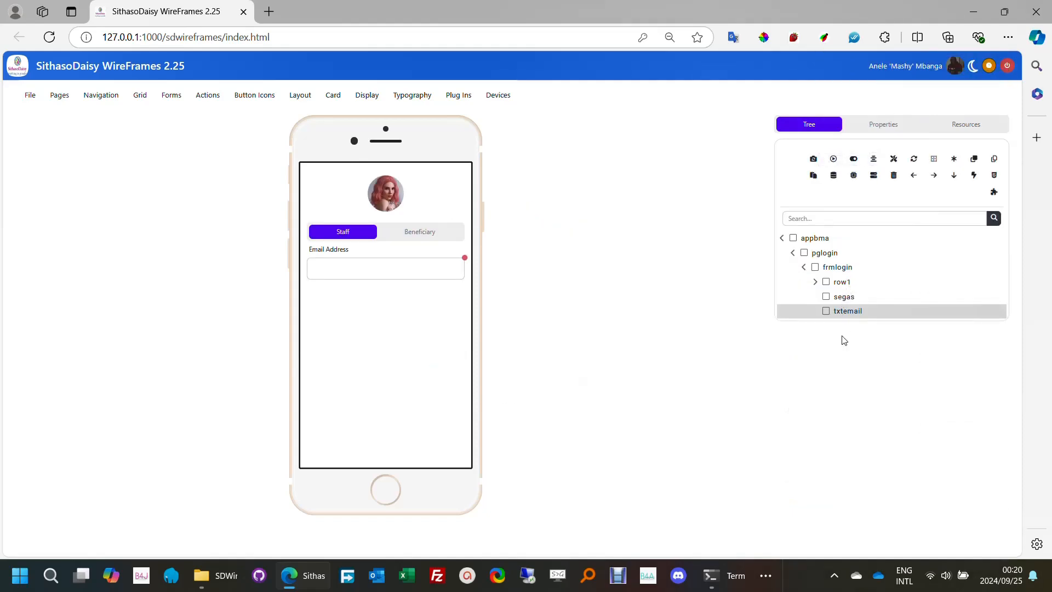
Step: Add a row with default settings inside the frmlogin form, following txtemail, and save it
left_click(837, 267)
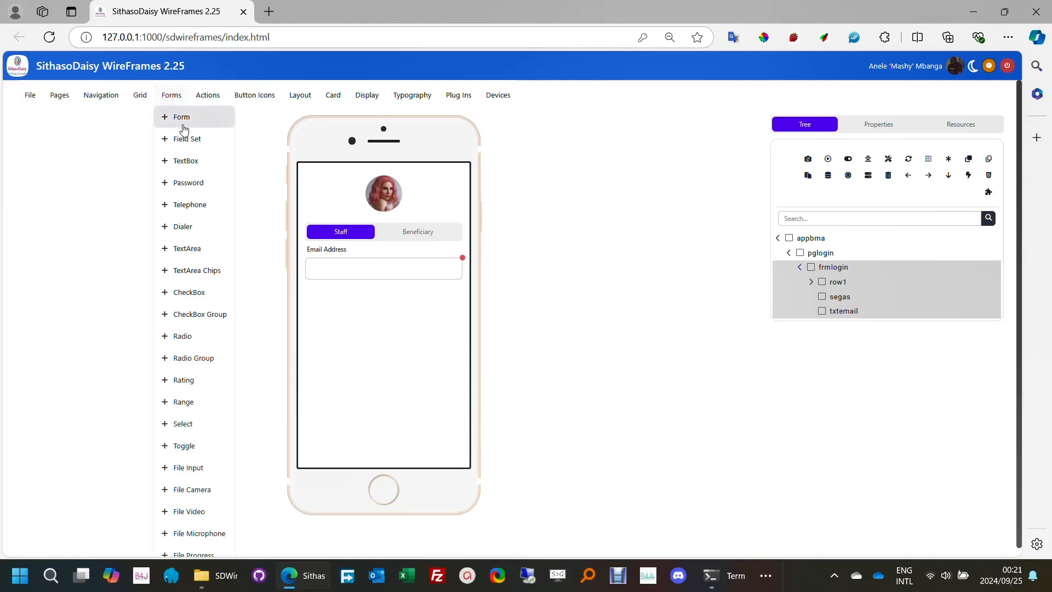
mouse_move(143, 98)
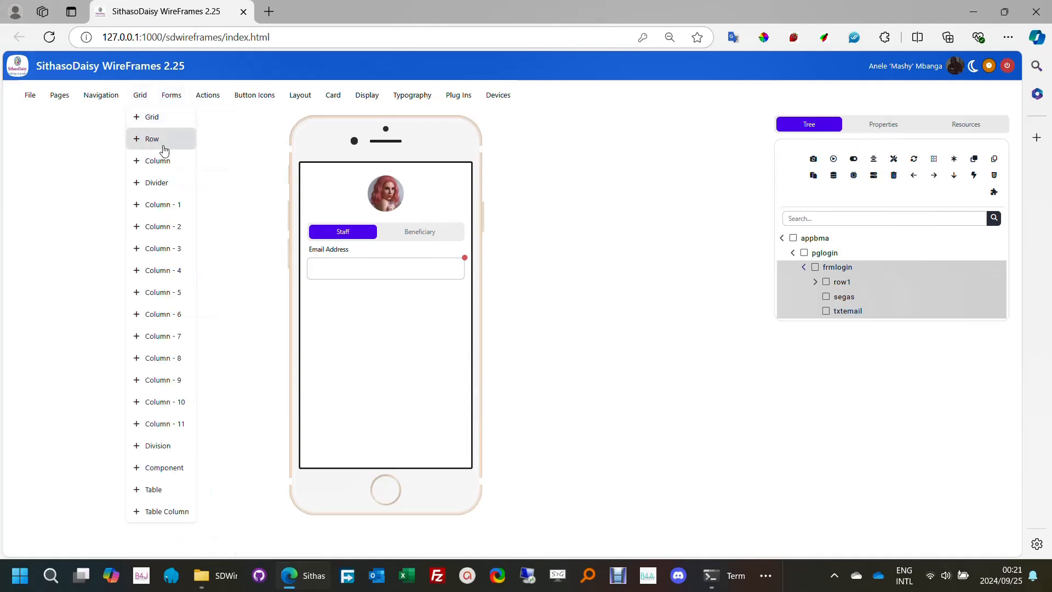
left_click(153, 141)
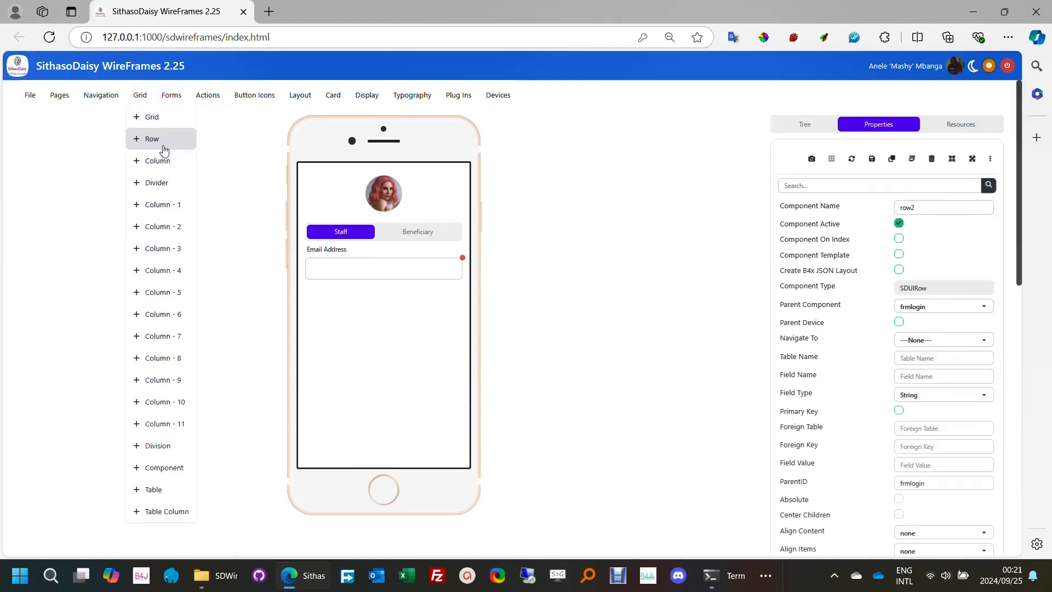
left_click(871, 159)
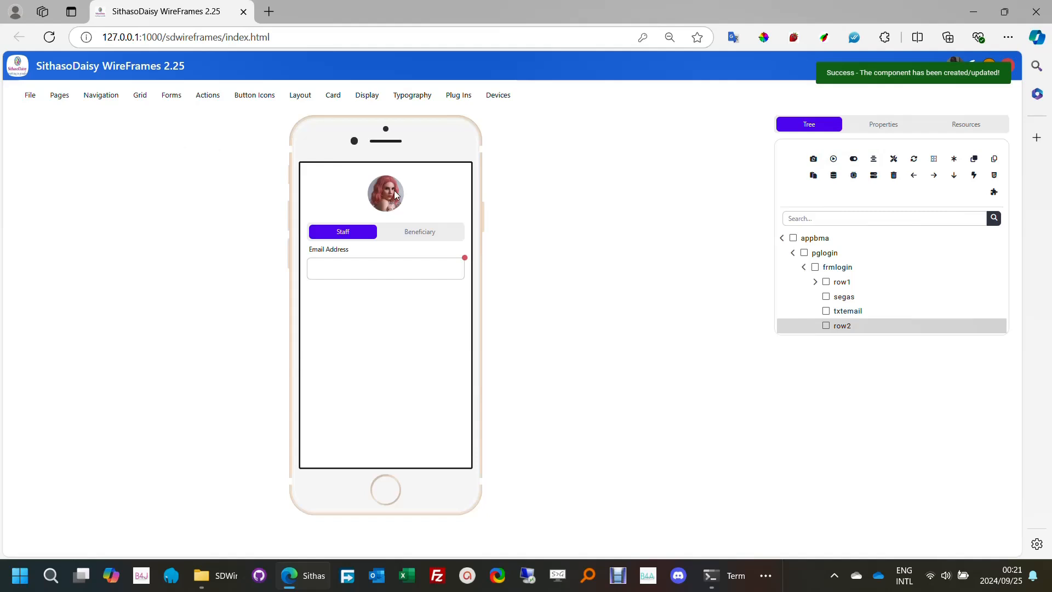
Step: Add another row with default settings inside frmlogin, following row2, and save it
left_click(837, 267)
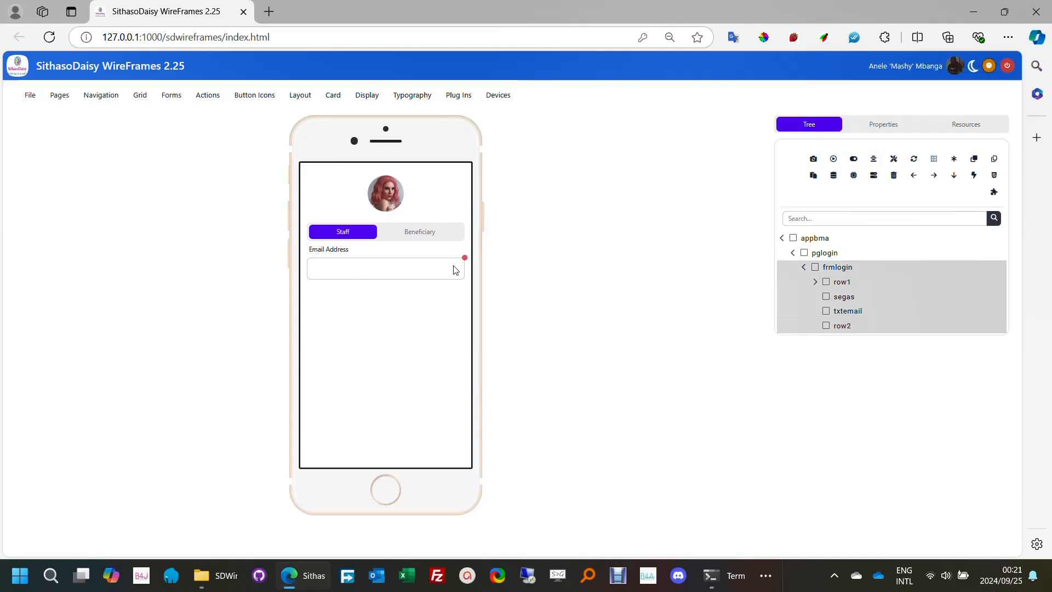
left_click(172, 97)
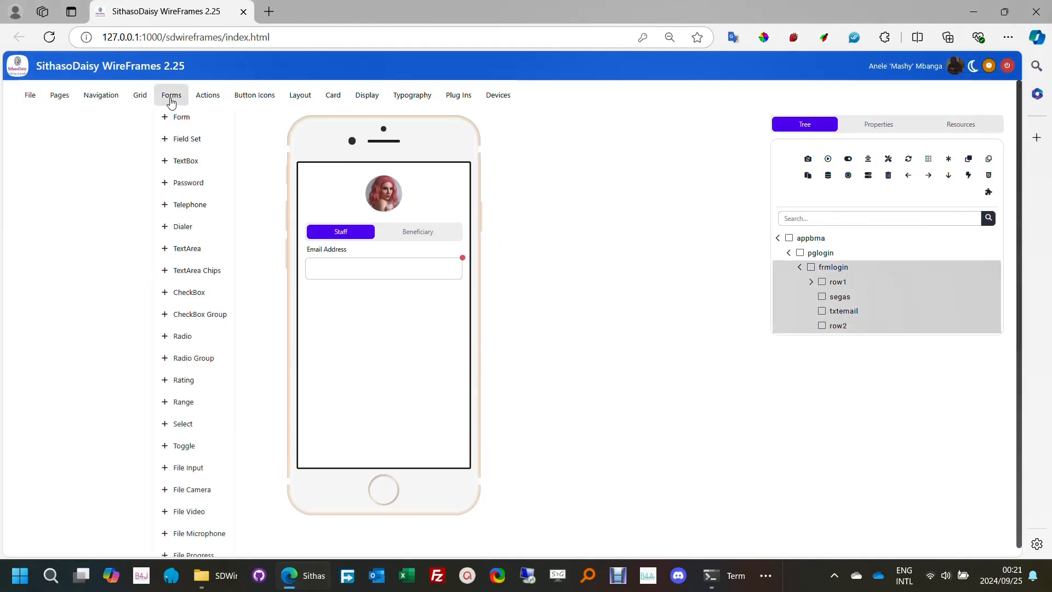
left_click(141, 98)
left_click(159, 146)
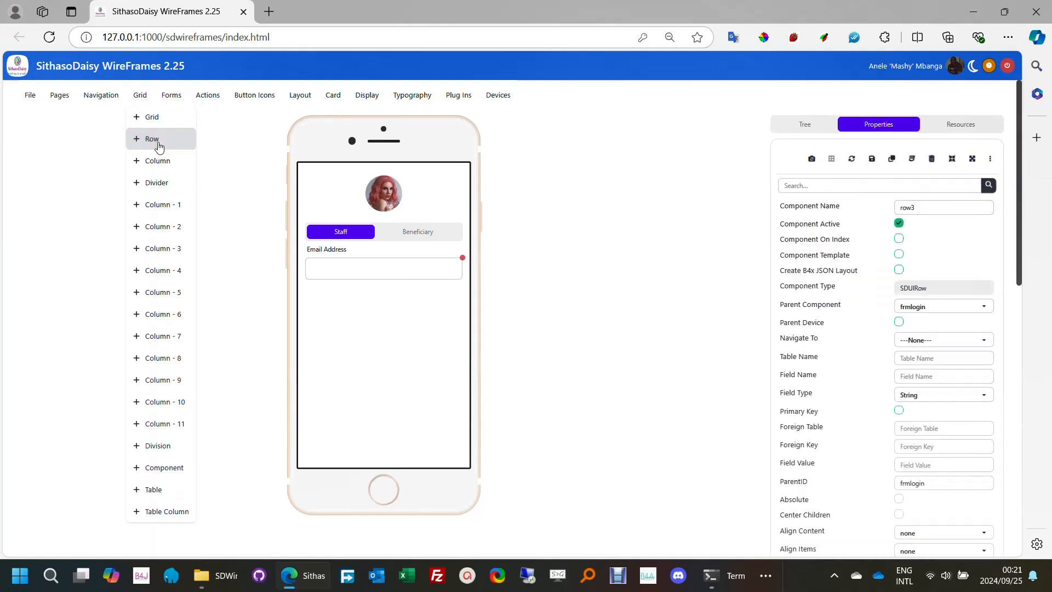
left_click(872, 159)
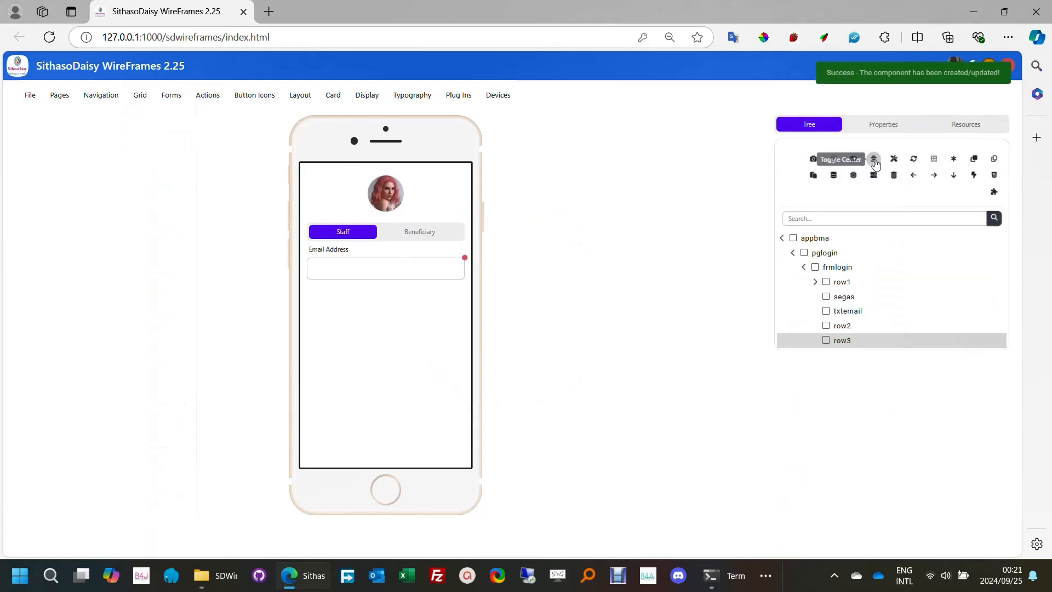
Step: Add a column with default settings inside row2 of the frmlogin form and save it
left_click(848, 328)
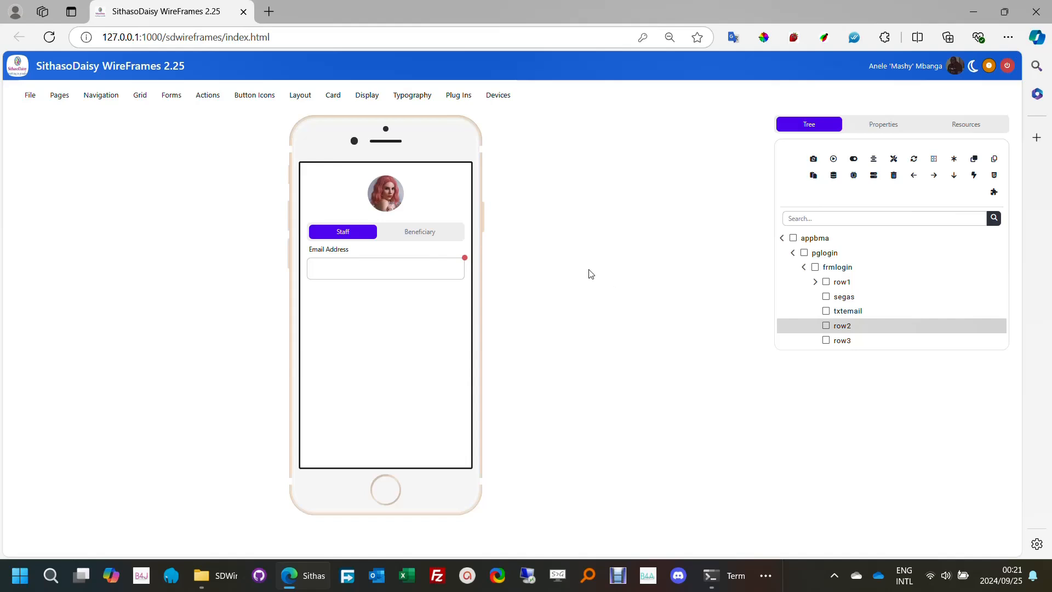
left_click(140, 96)
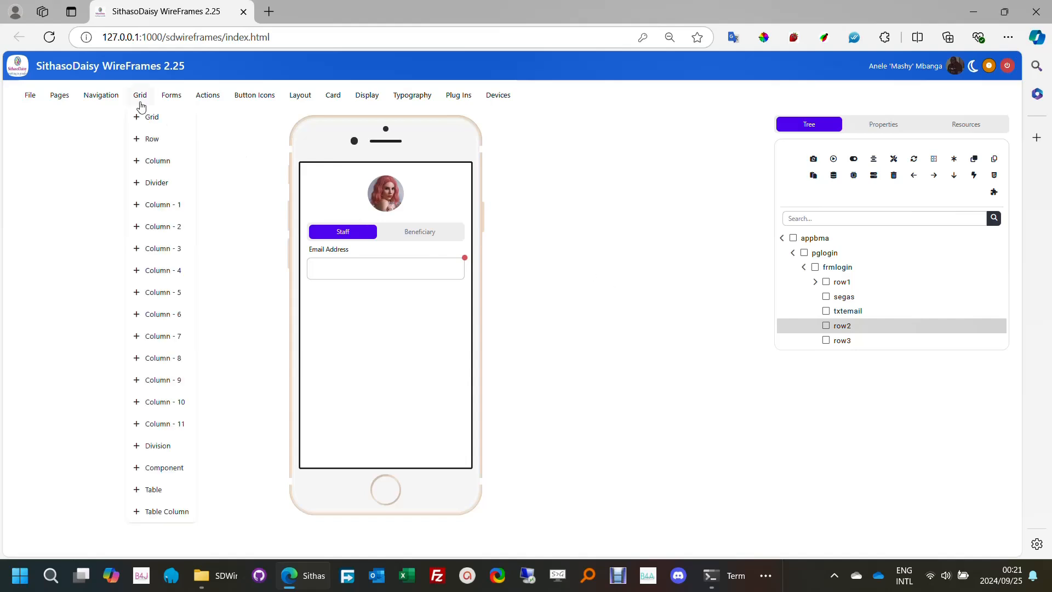
left_click(170, 163)
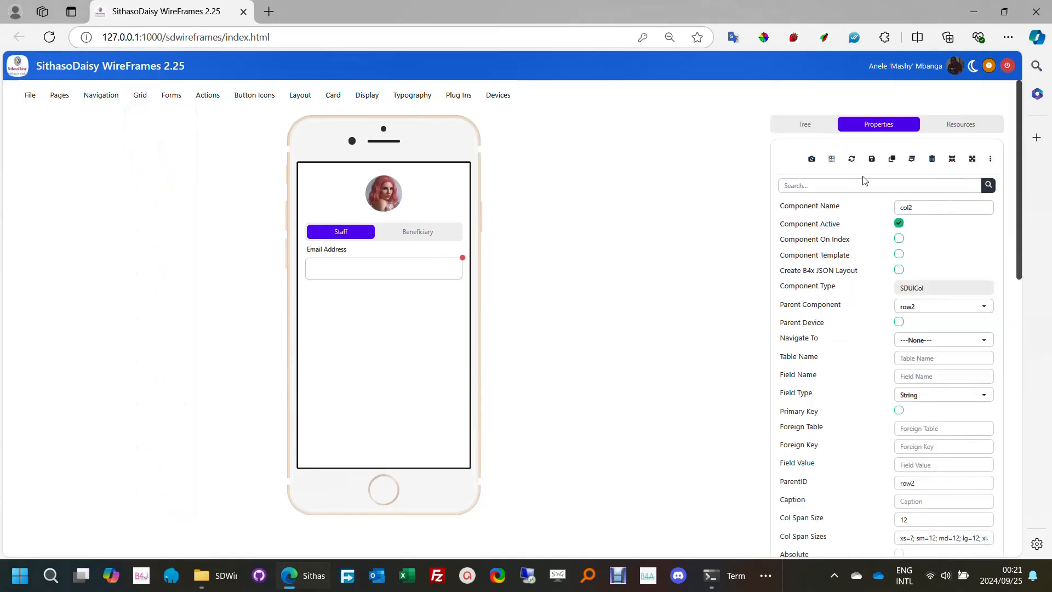
left_click(871, 161)
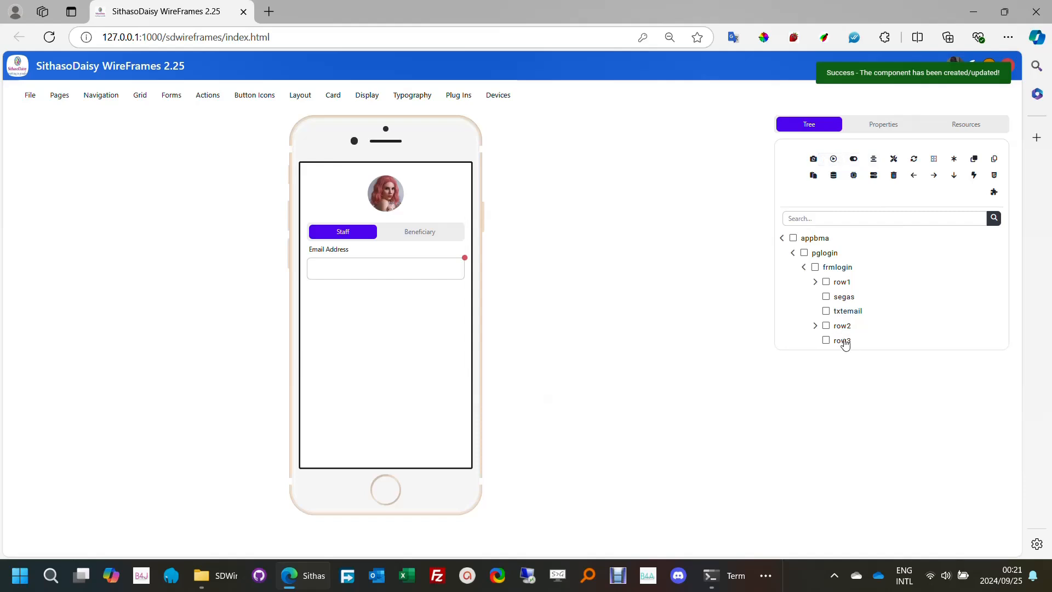
Step: Add a column with default settings inside row3 of the frmlogin form and save it
left_click(844, 341)
left_click(142, 97)
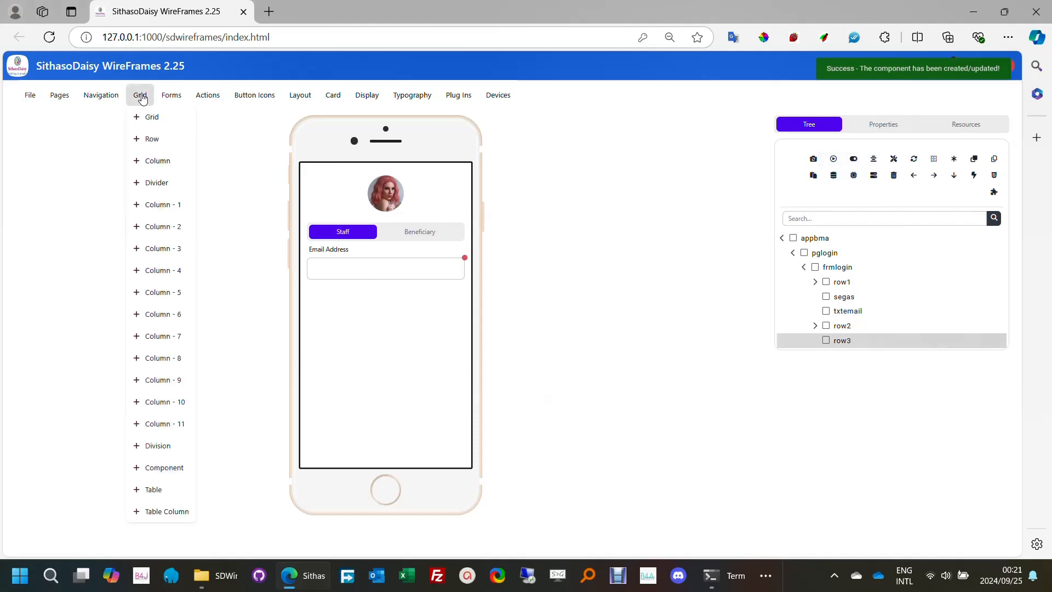
left_click(165, 161)
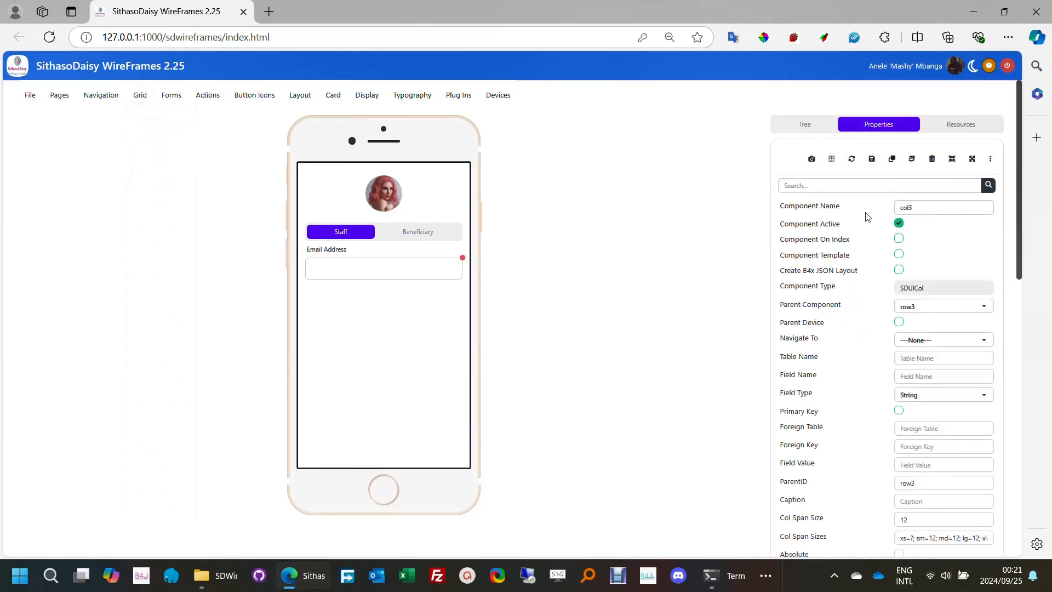
left_click(871, 160)
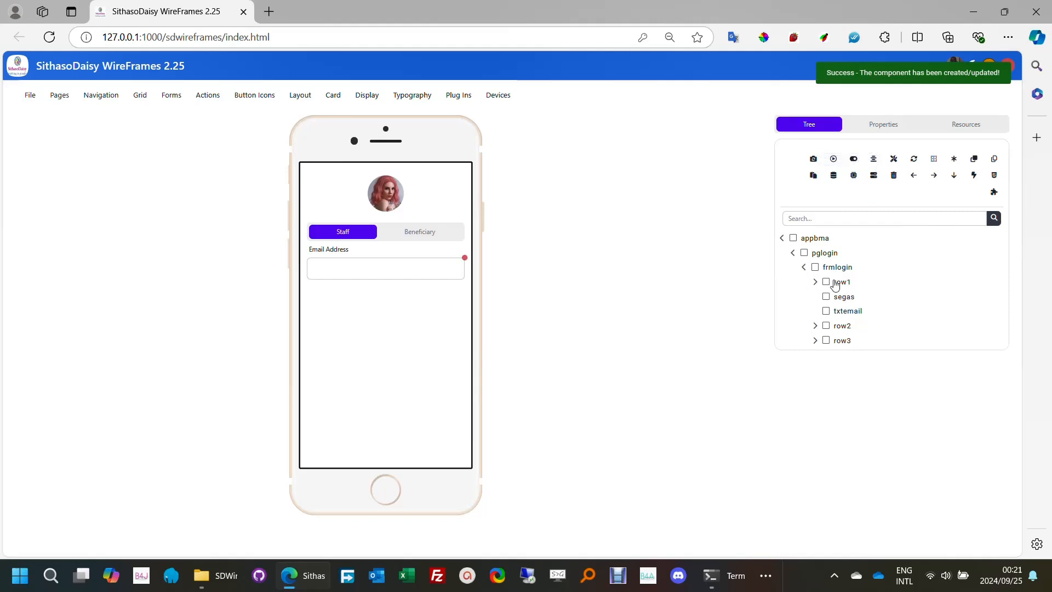
Step: Move the segas segment into col2 of row2 and the txtemail text box into col3 of row3
left_click(814, 327)
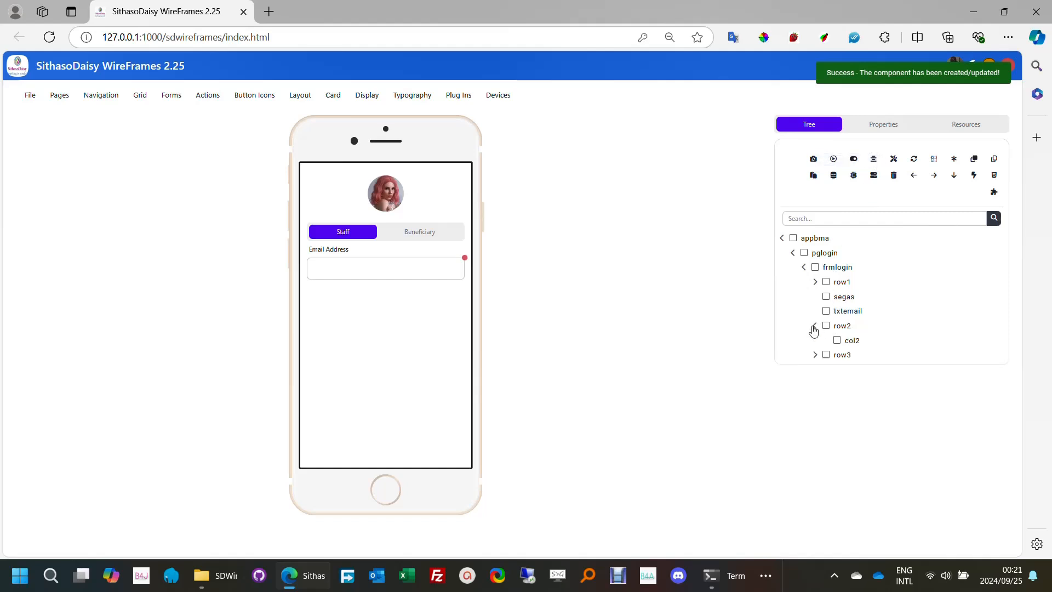
left_click_drag(848, 298, 860, 345)
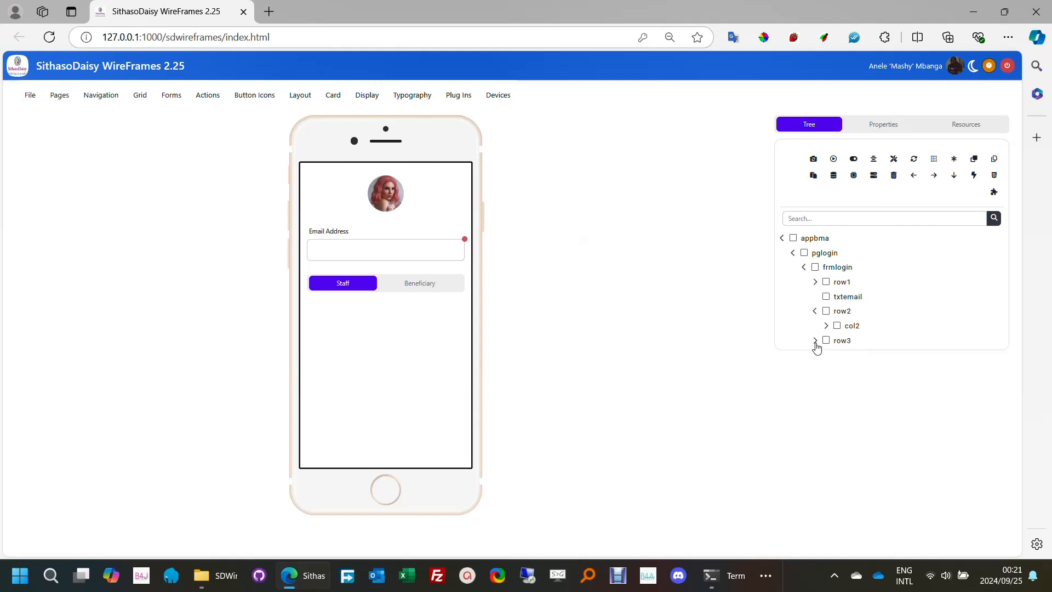
left_click(815, 340)
left_click_drag(851, 297, 859, 361)
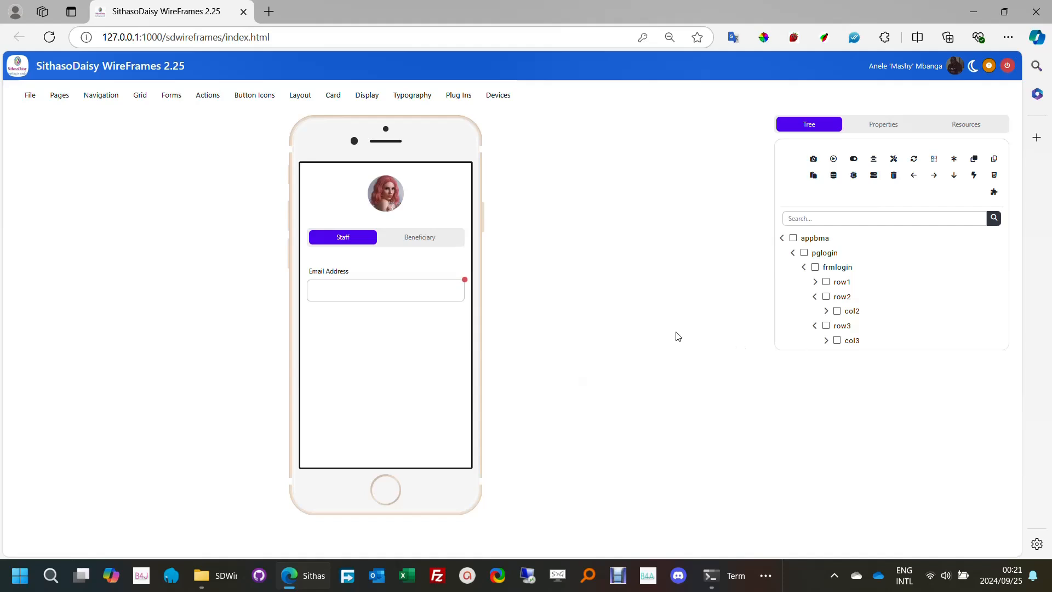
Step: Try the Beneficiary and Staff segment buttons and the Email Address field in the phone preview
left_click(432, 244)
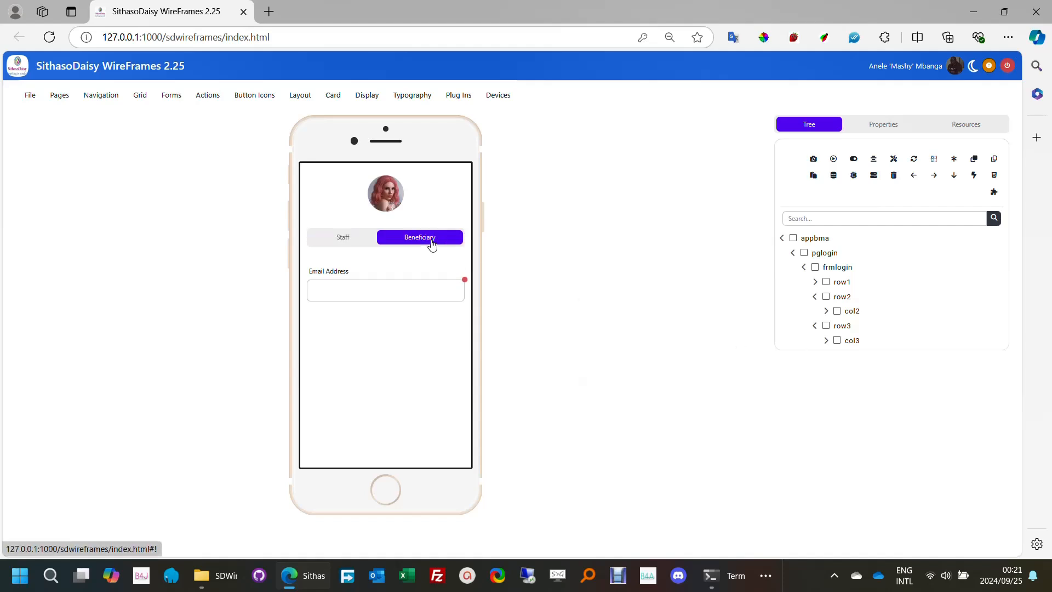
left_click(352, 243)
left_click(394, 288)
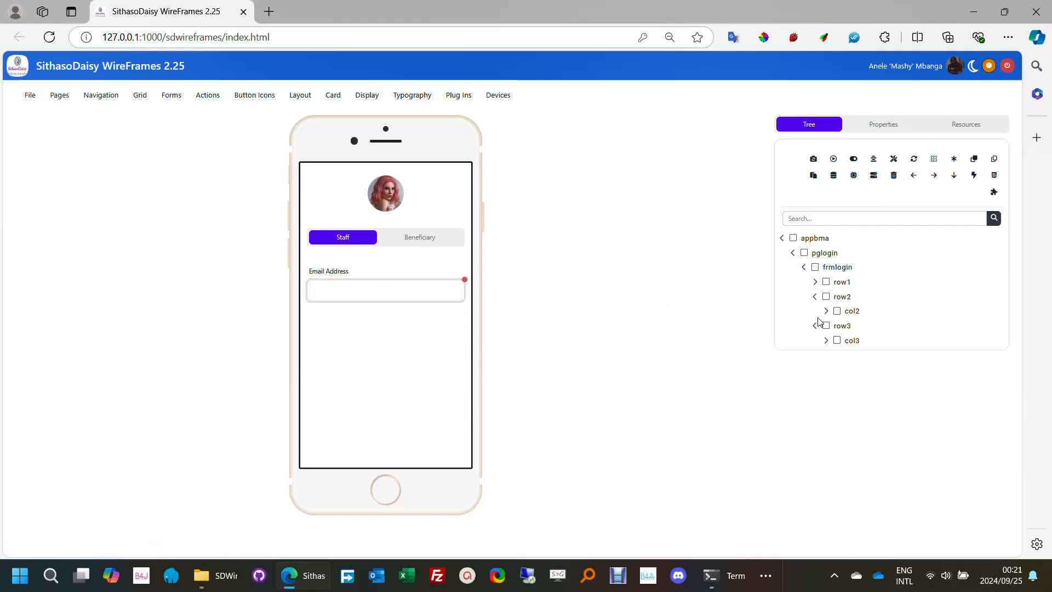
Step: Clone row3 within the frmlogin form and save the copy
left_click(814, 296)
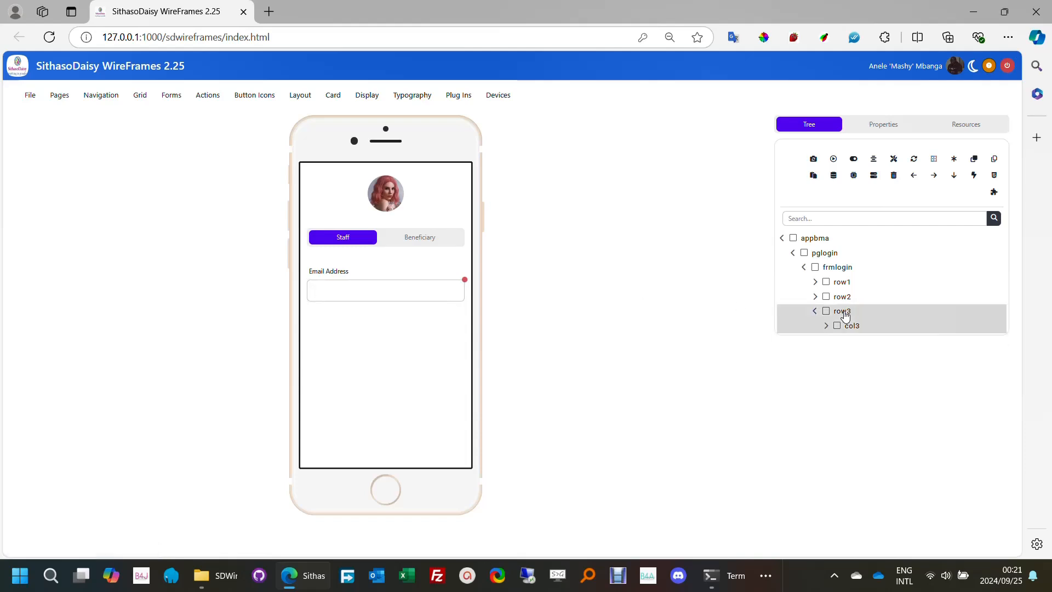
left_click(973, 163)
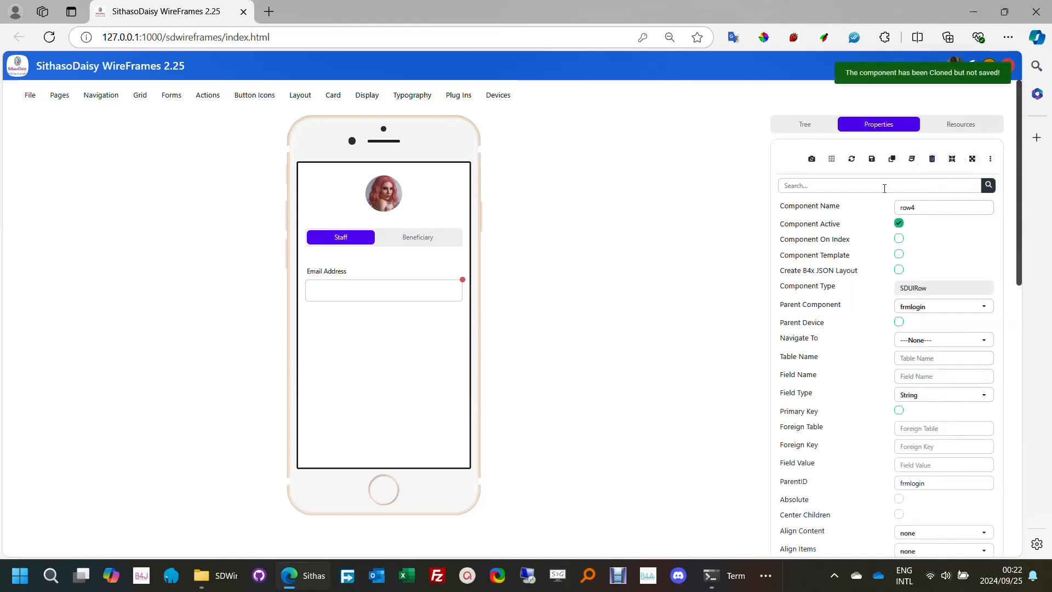
left_click(873, 162)
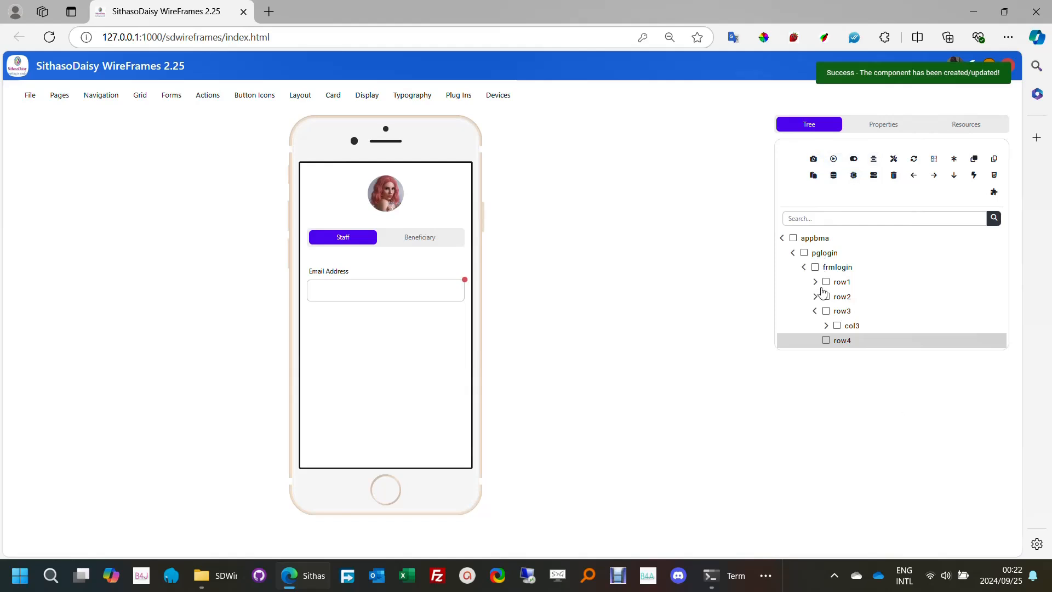
Step: Clone col3, save the copied column and move it from row3 into row4
left_click(852, 326)
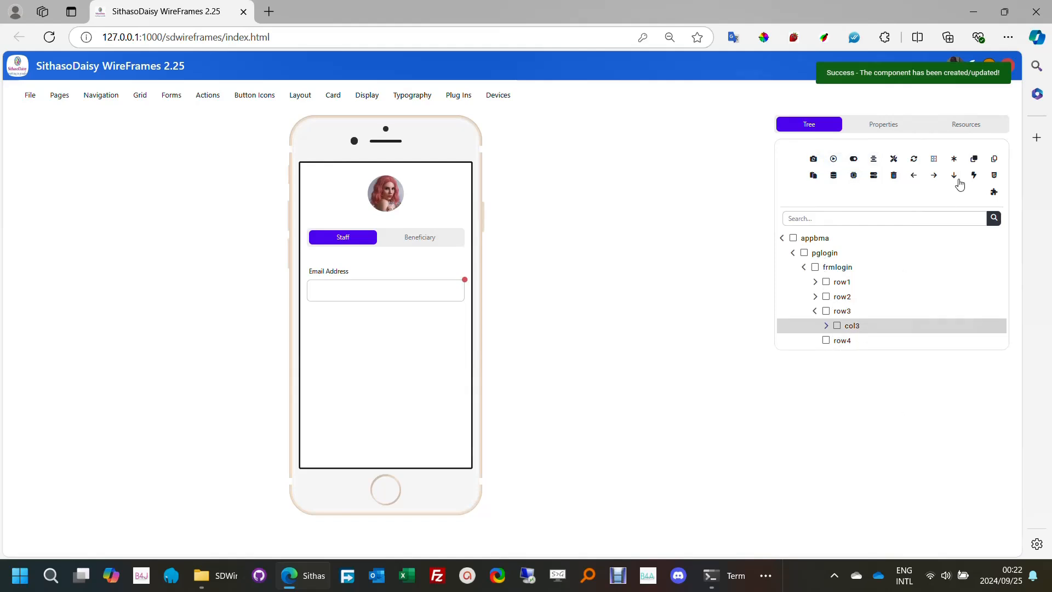
left_click(974, 159)
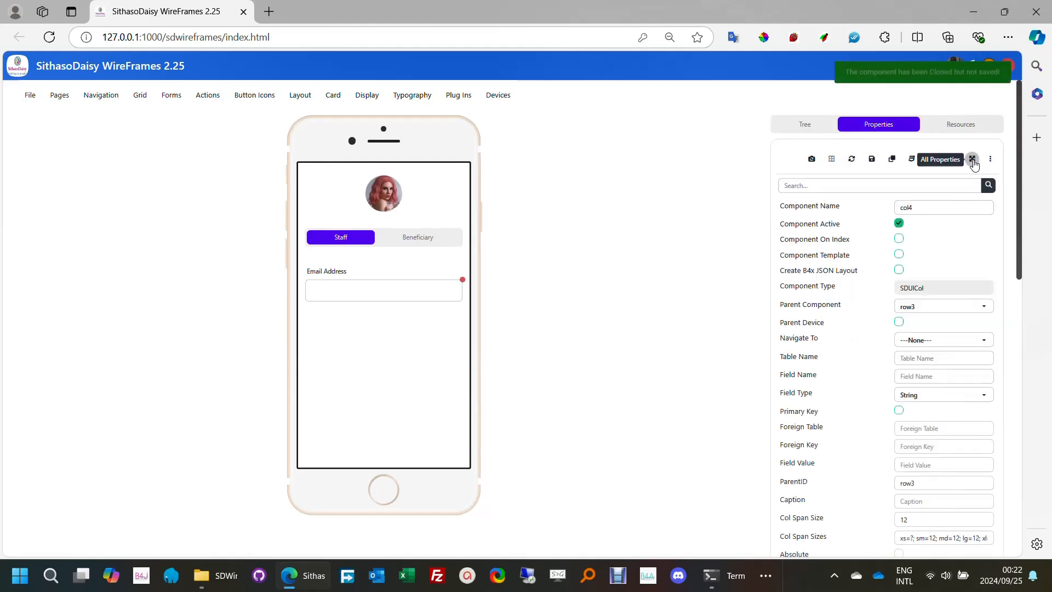
left_click(872, 159)
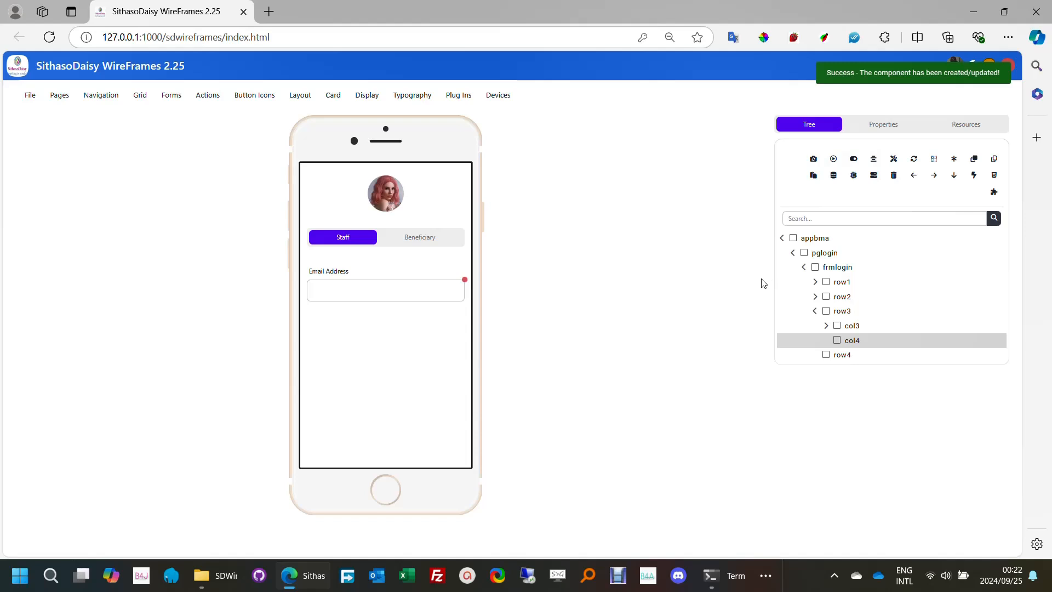
left_click_drag(860, 343, 850, 356)
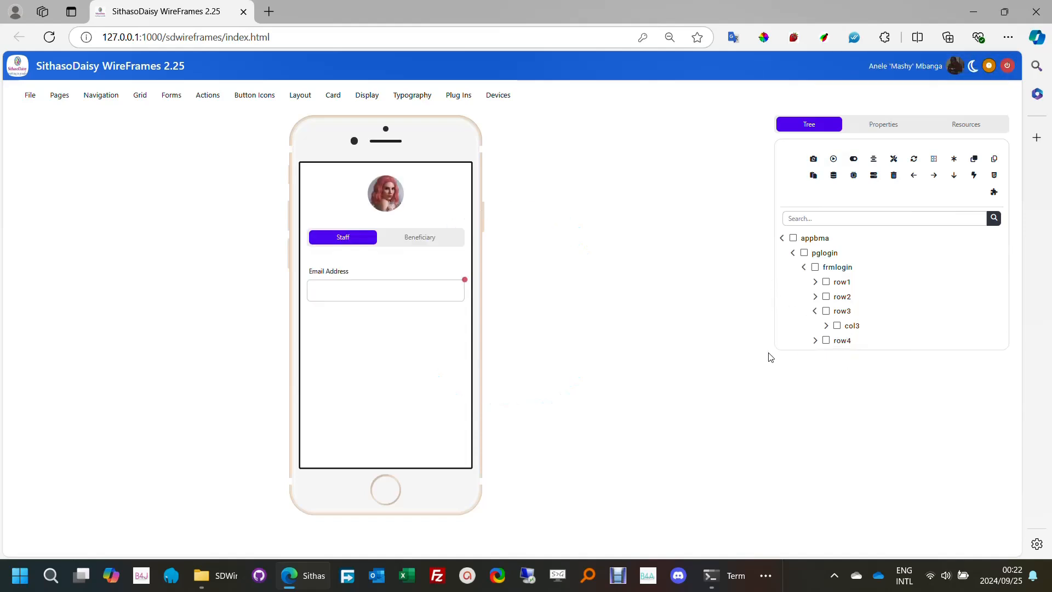
Step: Add a Password input inside col4 of row4 and set its component name to txtpassword
left_click(814, 341)
left_click(860, 355)
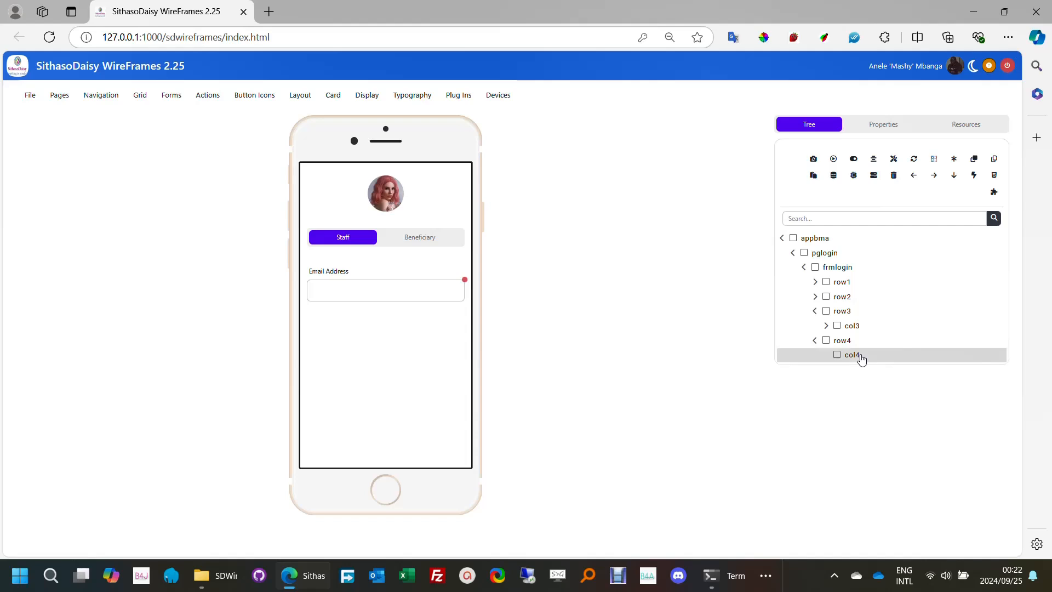
left_click(174, 101)
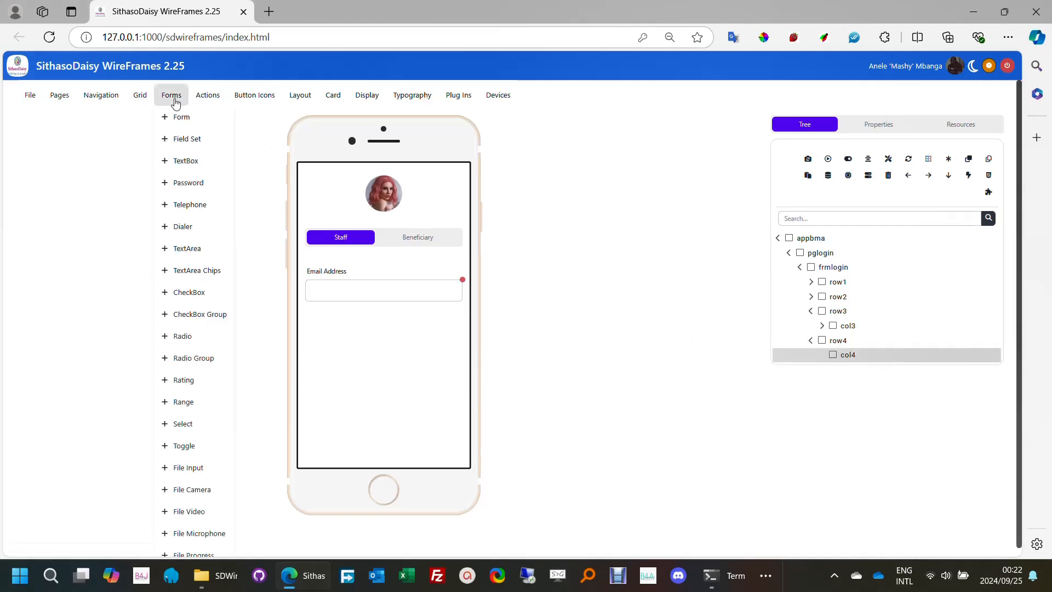
left_click(200, 182)
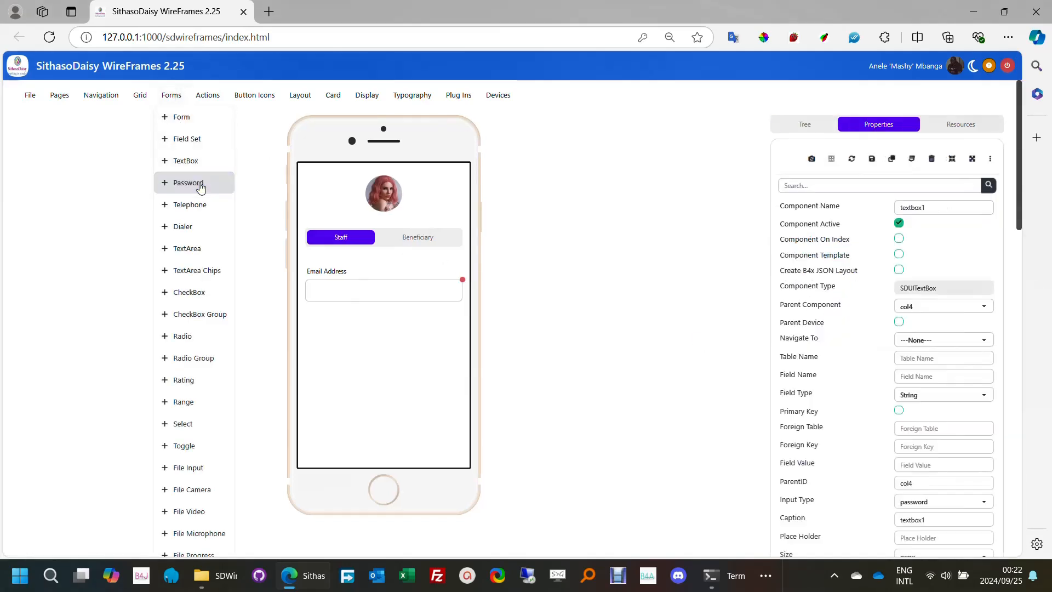
double_click(940, 204)
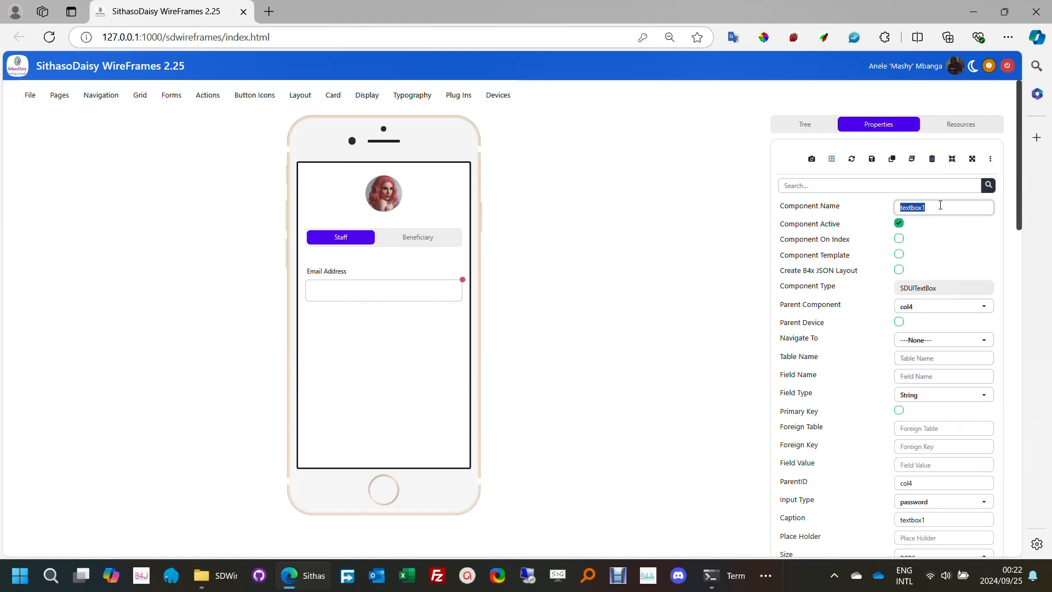
type("txt")
Step: Find the Caption property of txtpassword and set it to Password
left_click(892, 187)
type("captu")
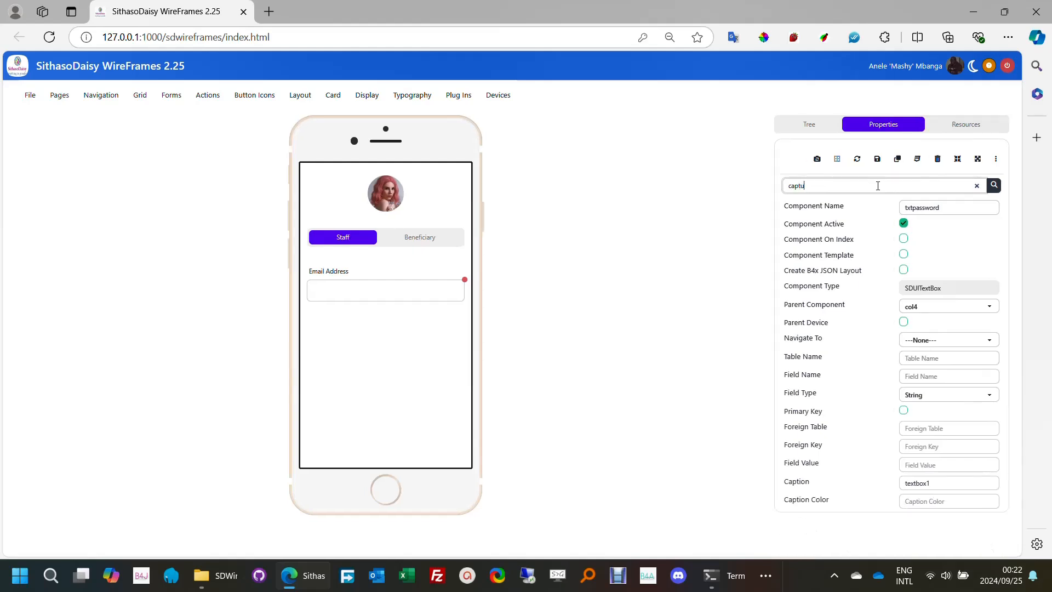
key("BackSpace")
double_click(944, 484)
type("Password")
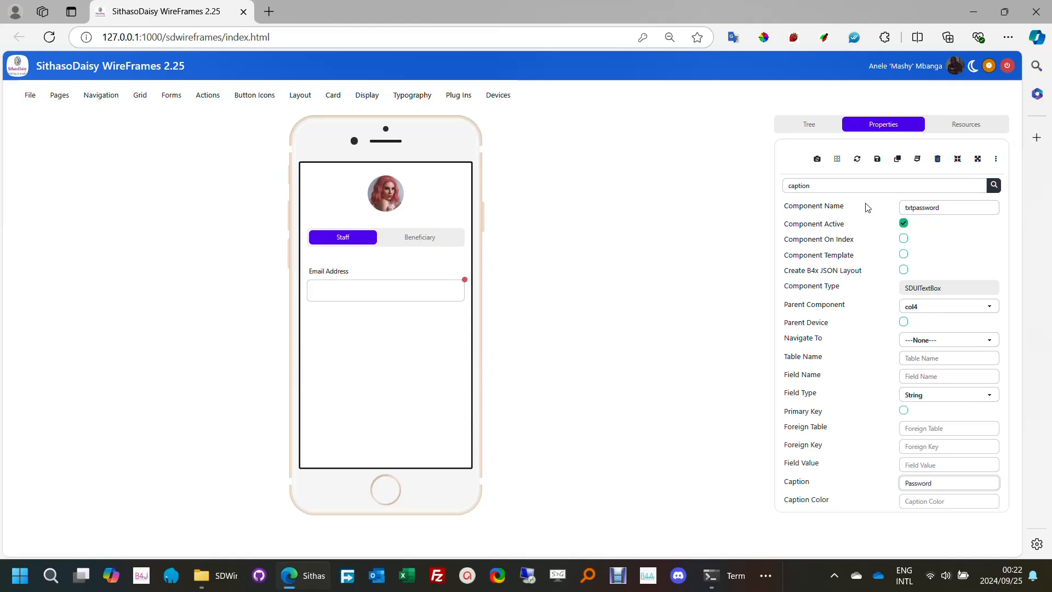
Step: Find the Required property of txtpassword, enable it and save the password input
left_click(857, 186)
double_click(858, 185)
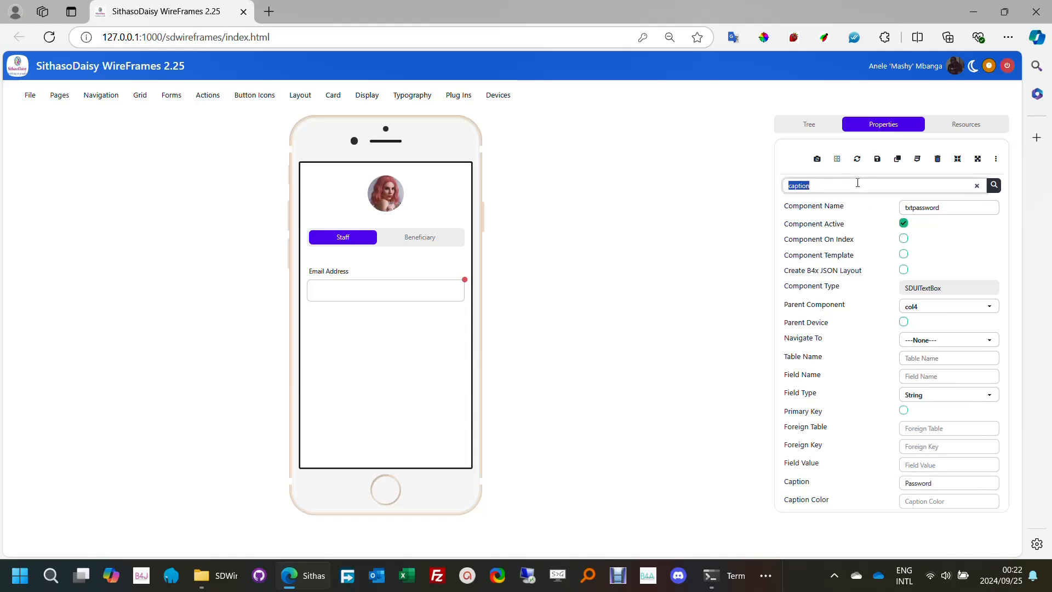
type("req")
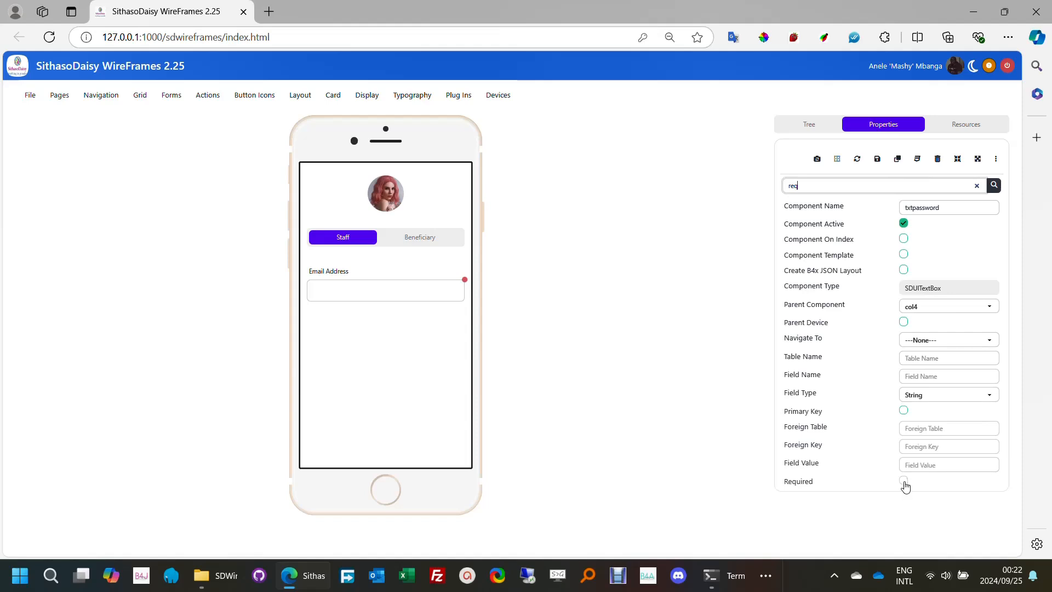
left_click(903, 480)
left_click(877, 159)
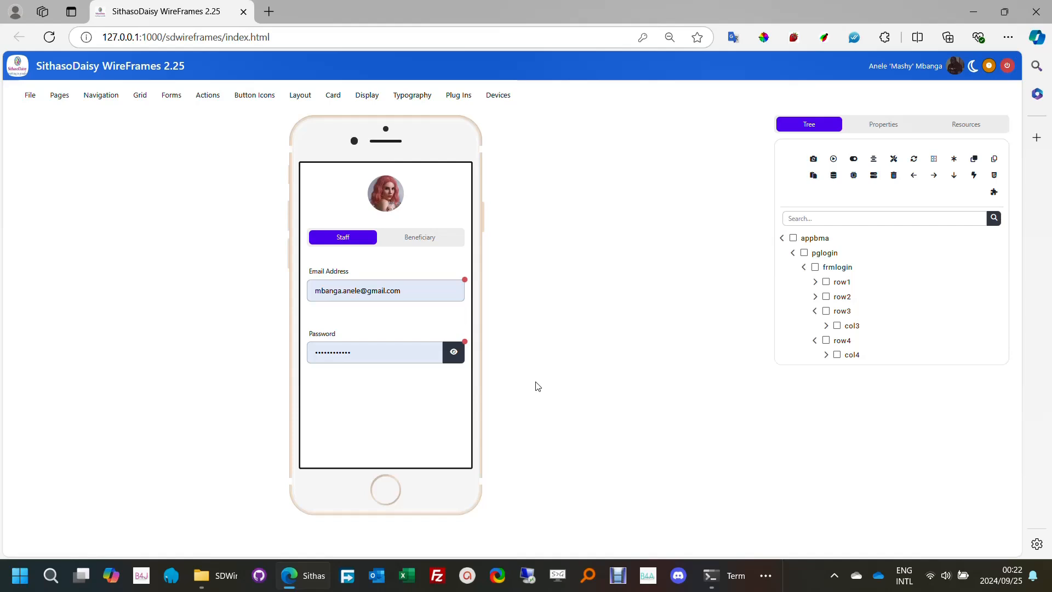
Step: Switch the segment in the login preview to Beneficiary and back to Staff
left_click(420, 245)
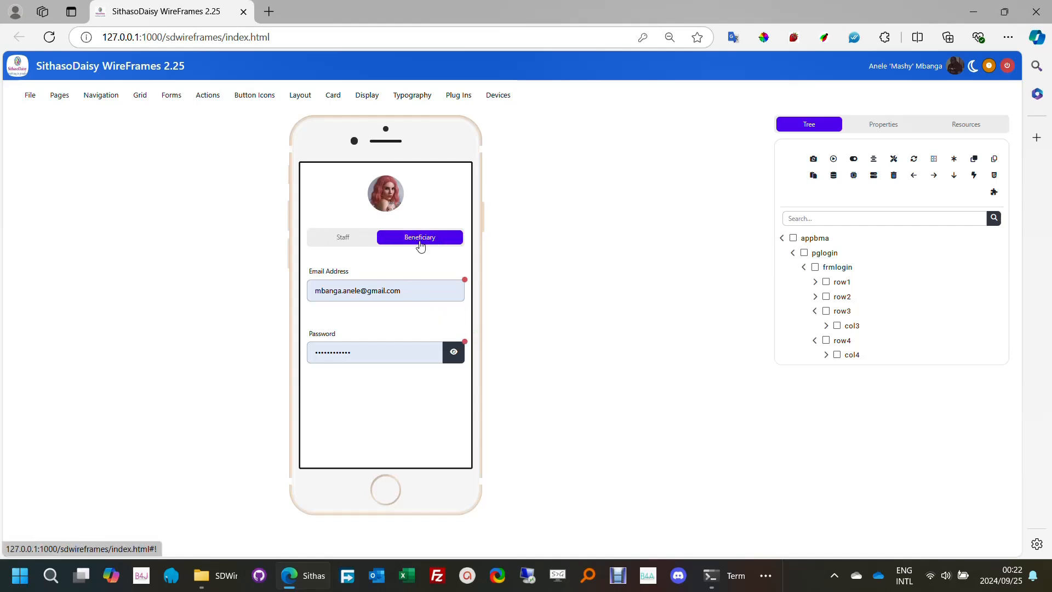
left_click(353, 244)
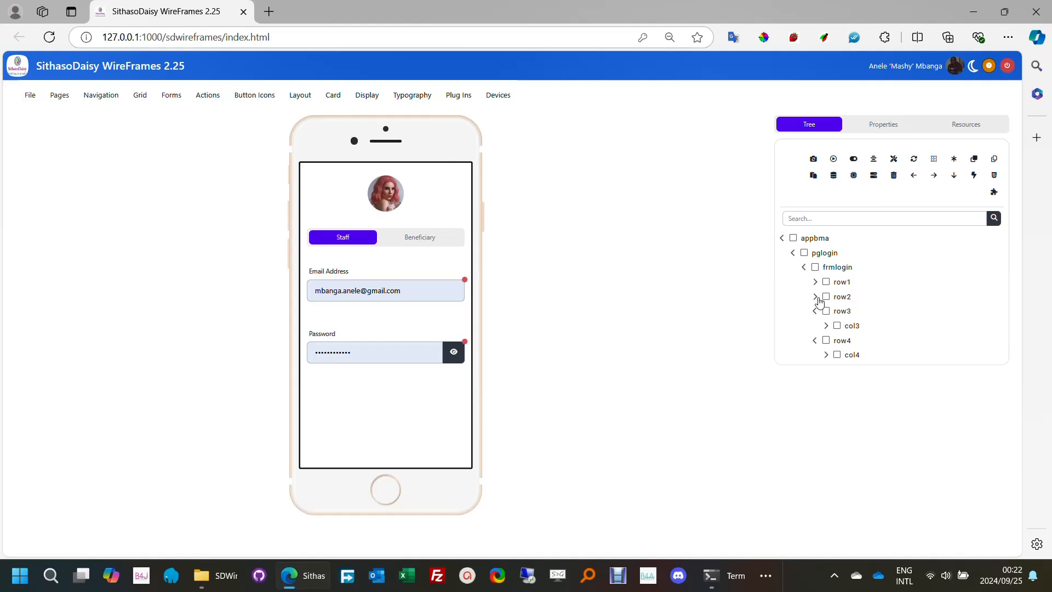
left_click(836, 267)
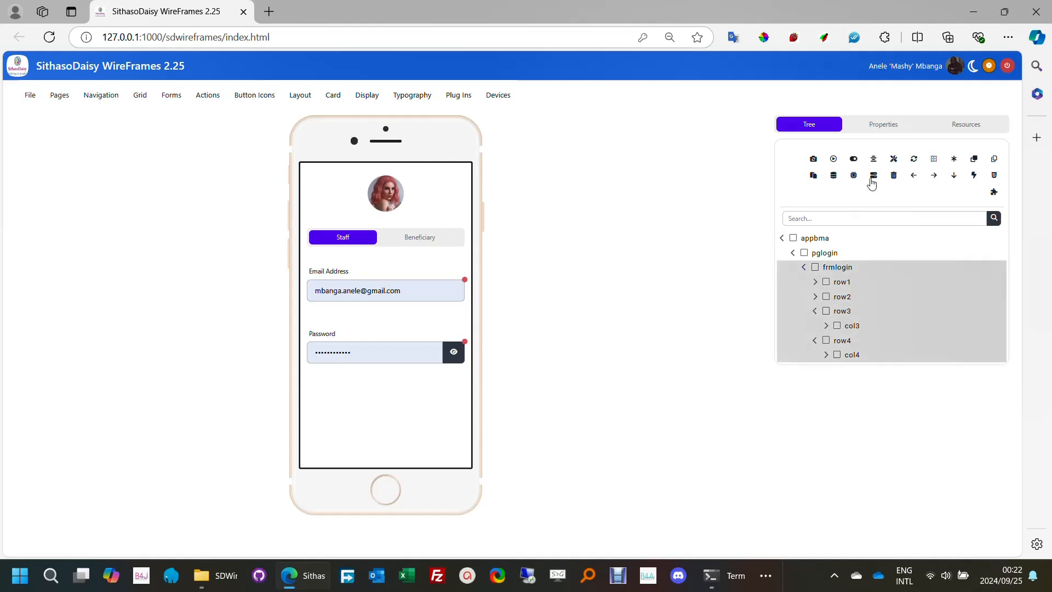
left_click(880, 125)
left_click(849, 185)
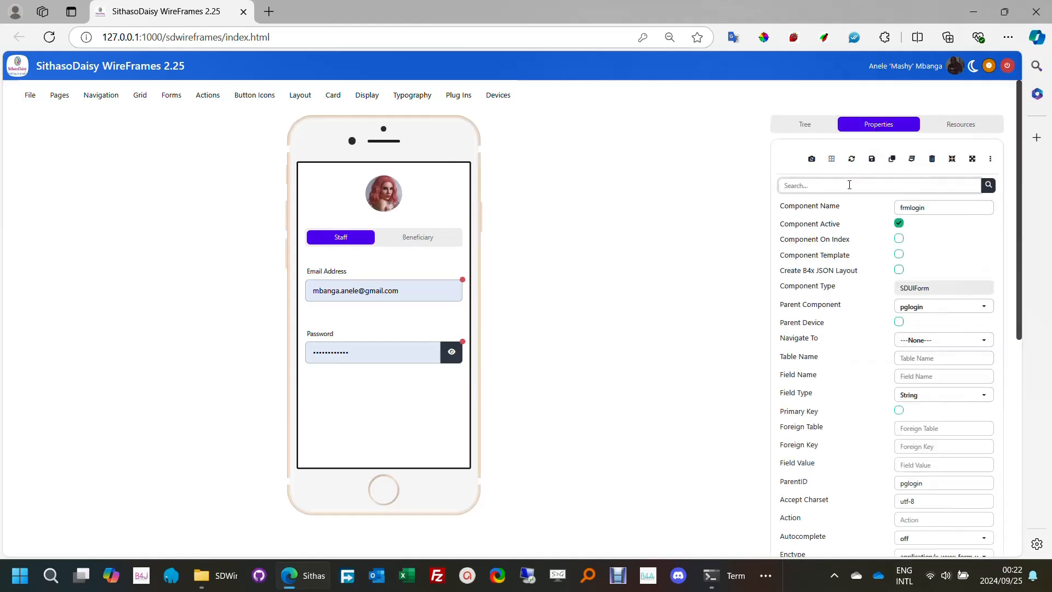
type("sh")
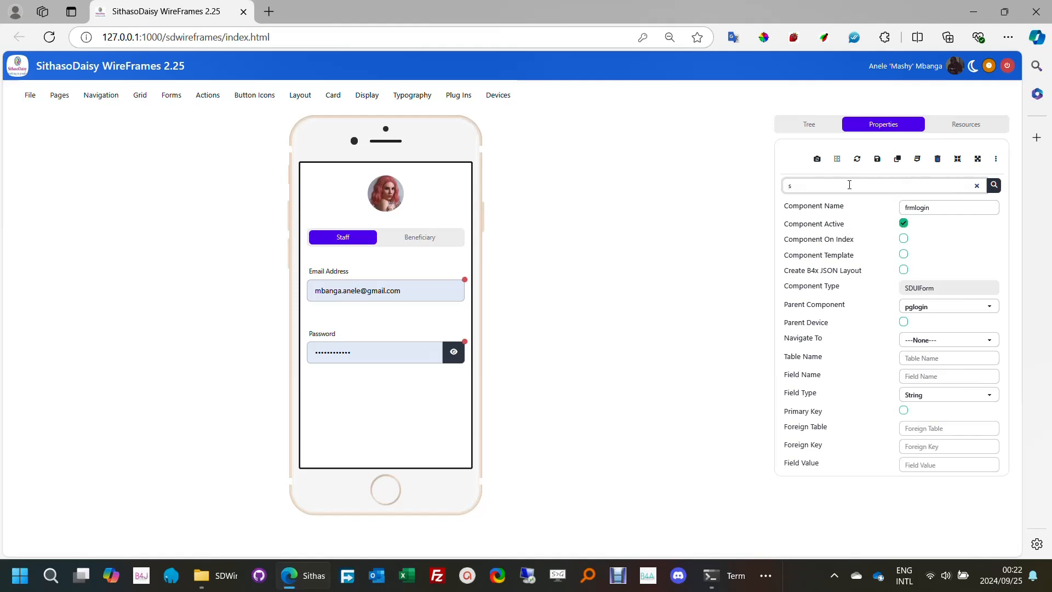
key("BackSpace")
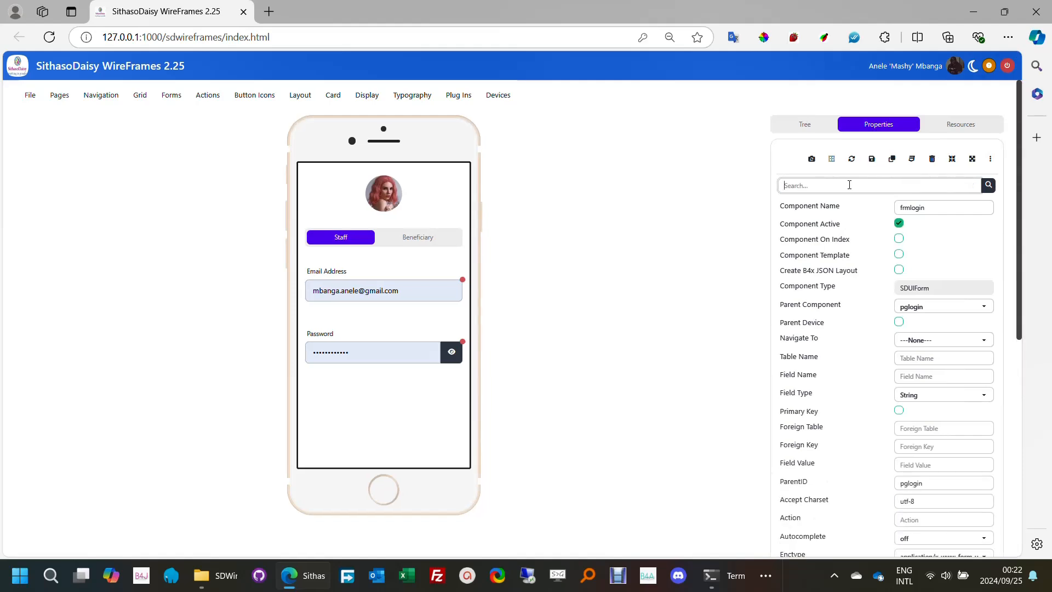
left_click(805, 124)
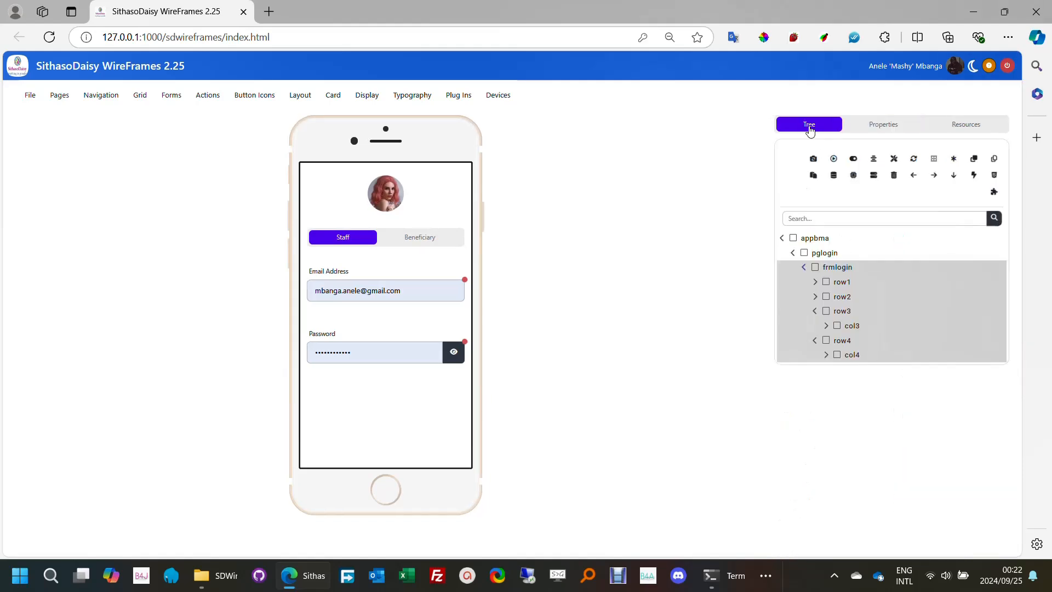
Step: Inspect the contents of row2 and row1 in the component tree, leaving both rows collapsed
left_click(815, 297)
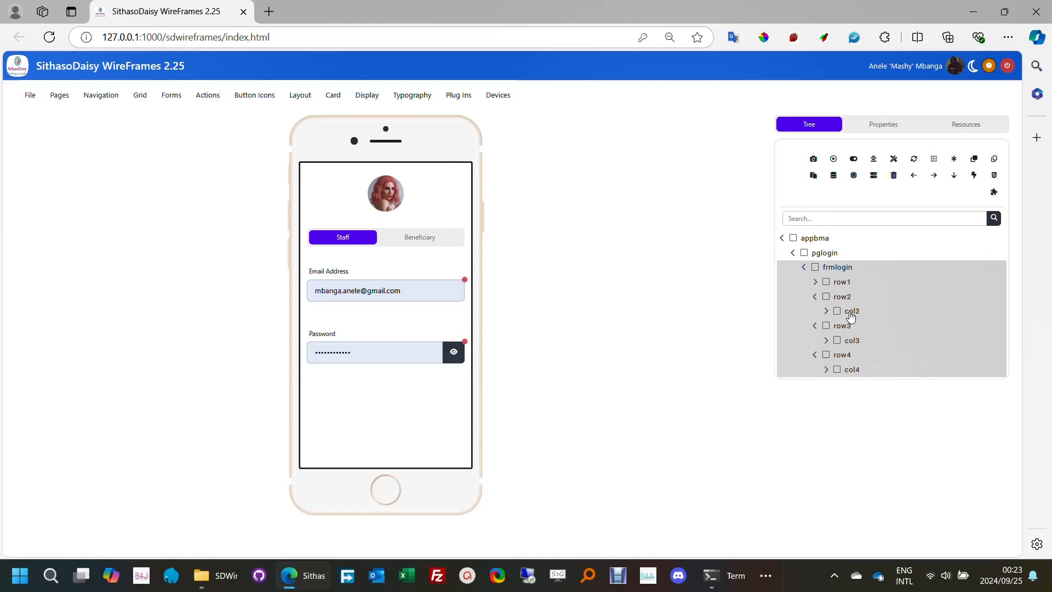
left_click(814, 281)
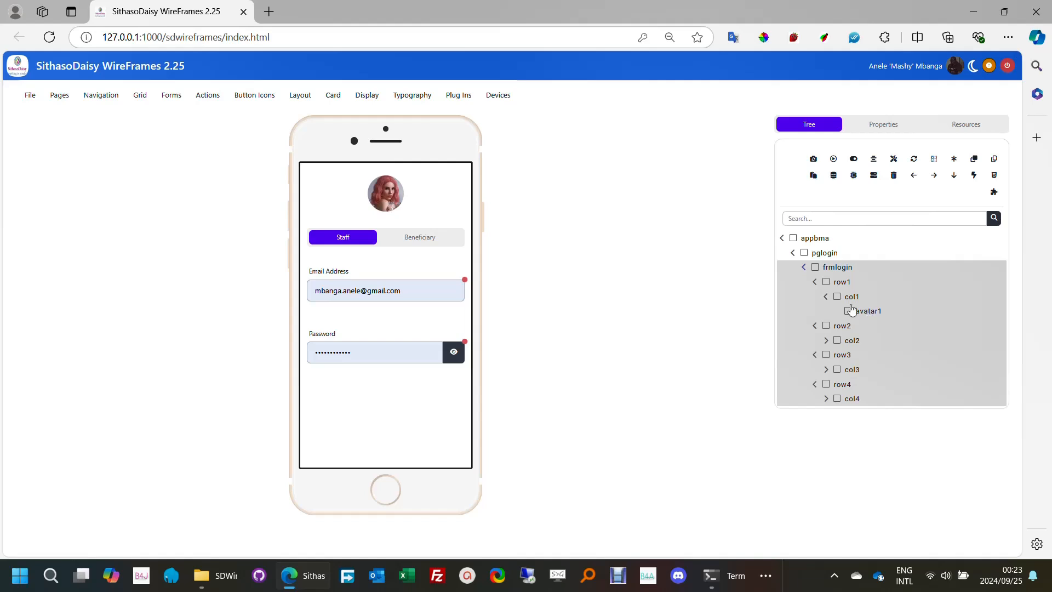
left_click(814, 283)
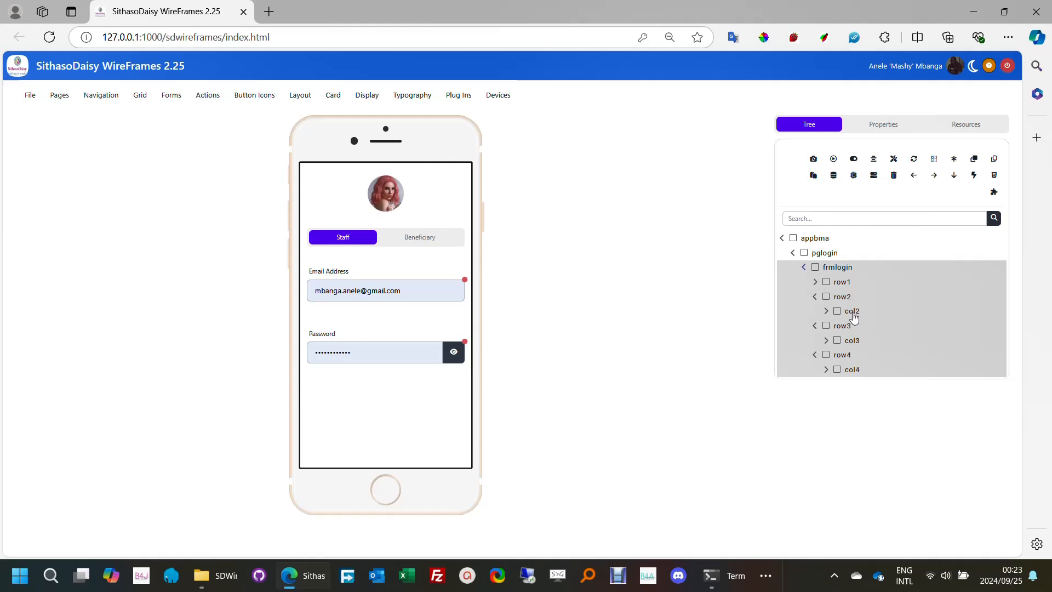
left_click(814, 297)
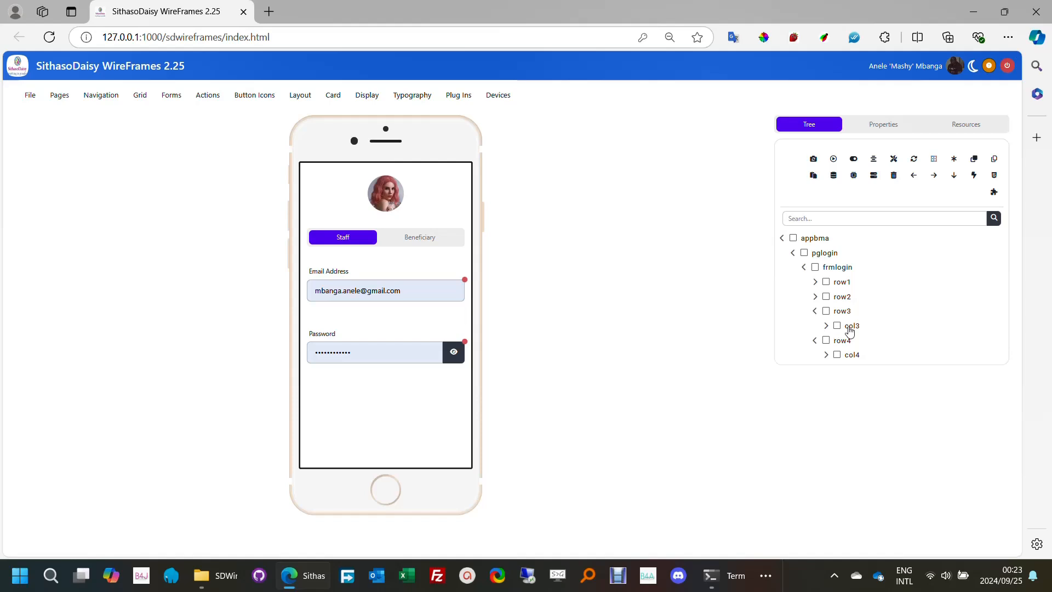
Step: Show the component borders of txtemail and its parent column col3 in the login preview
left_click(825, 326)
left_click(868, 340)
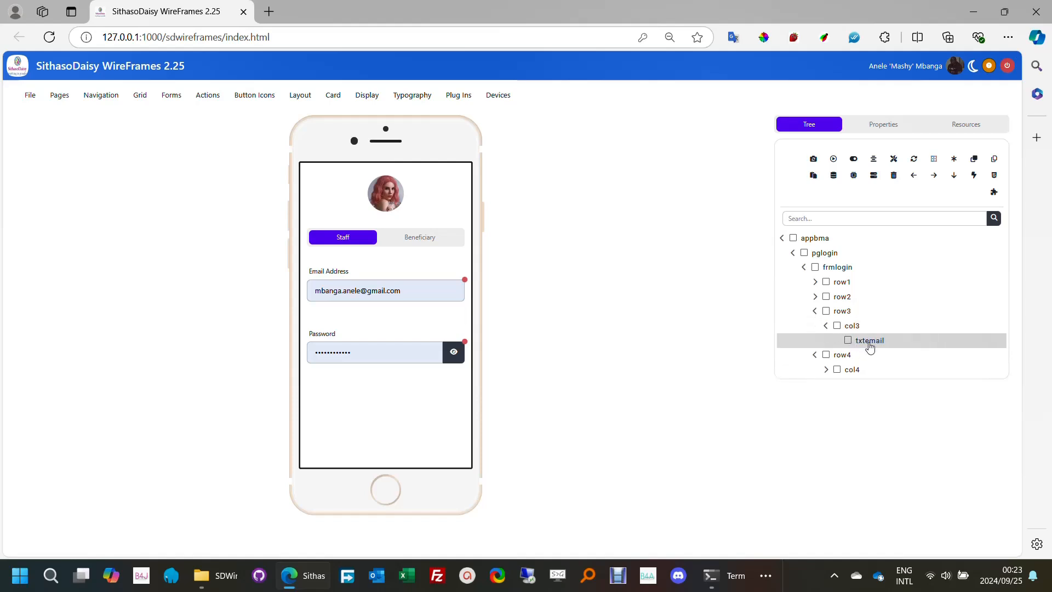
left_click(934, 160)
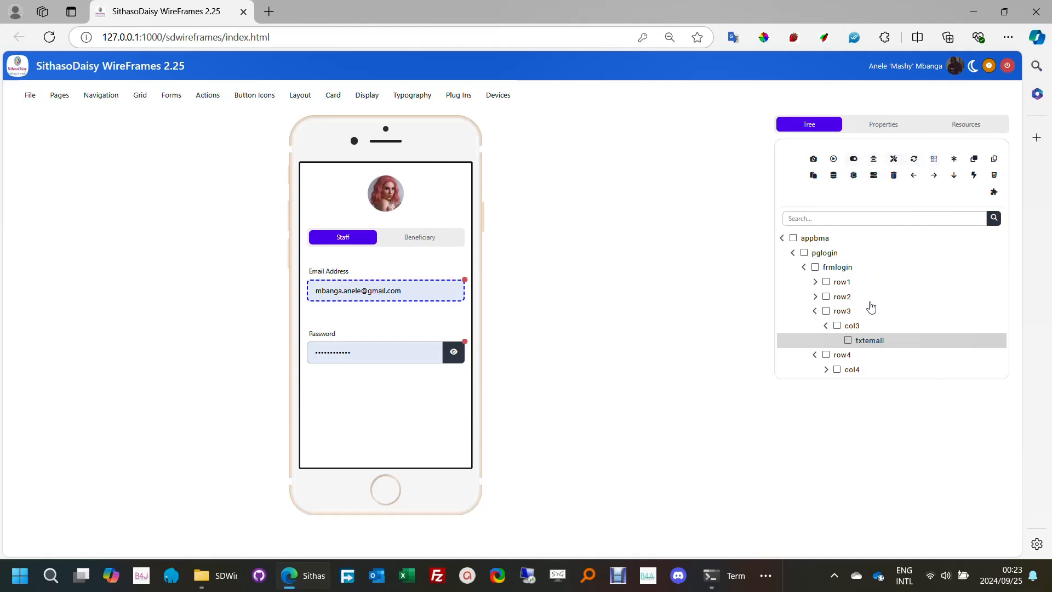
left_click(859, 328)
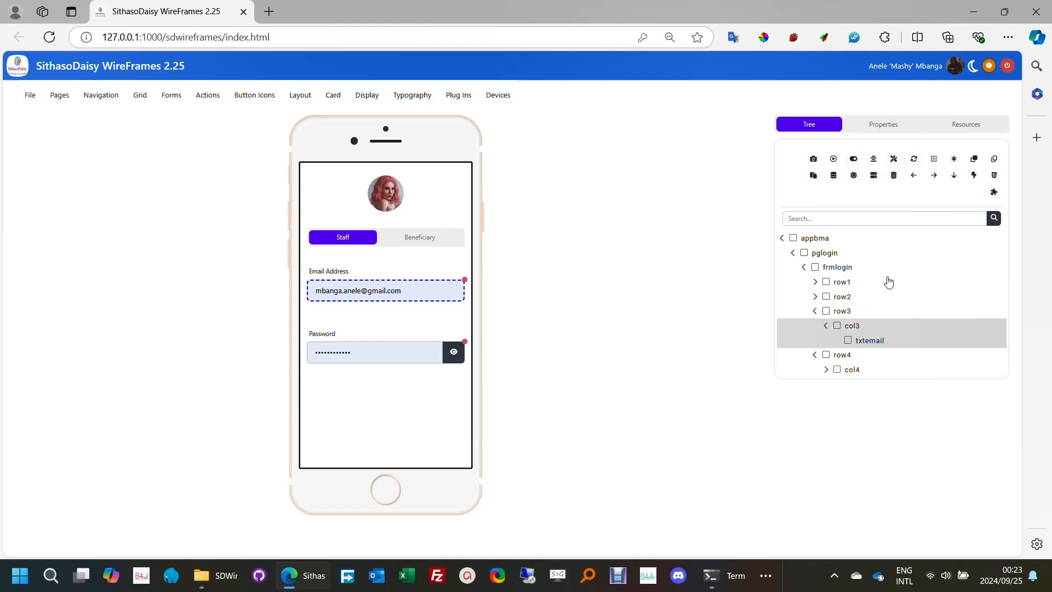
left_click(934, 160)
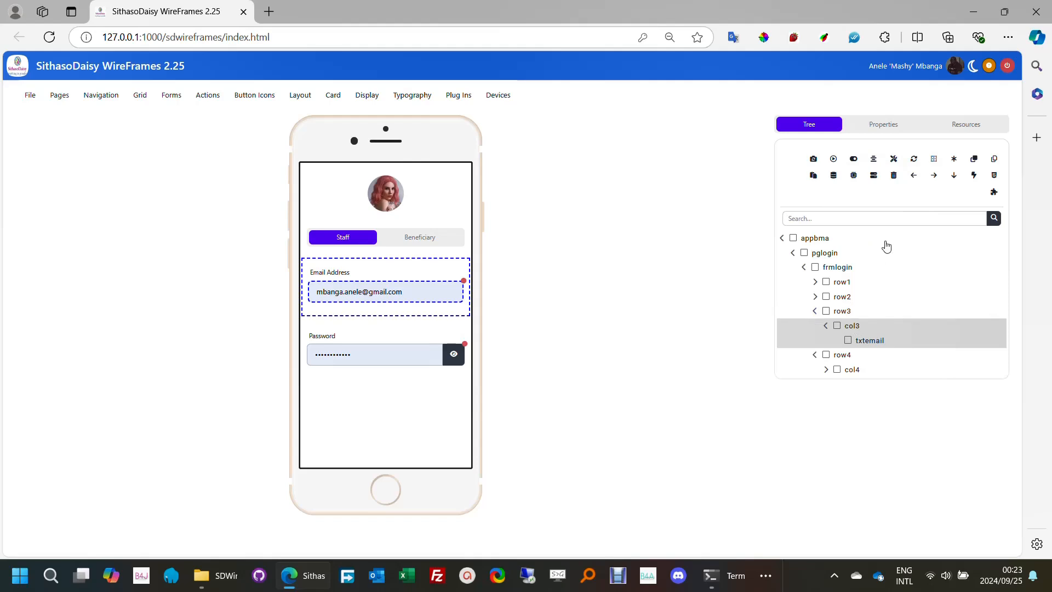
Step: Set the bottom padding of col3 to 0 and save the column
left_click(883, 124)
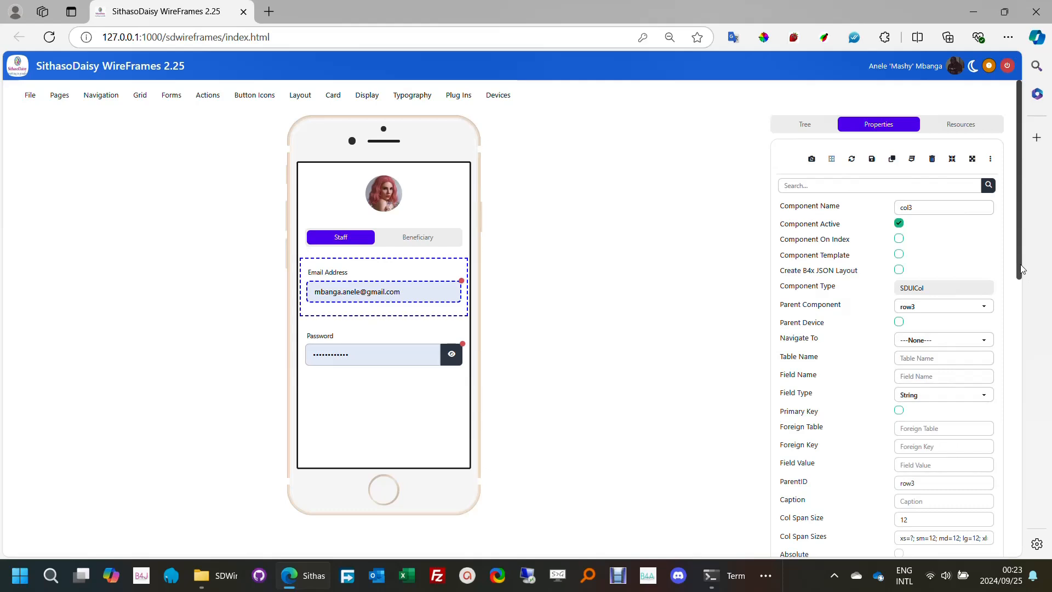
left_click_drag(1020, 269, 1004, 529)
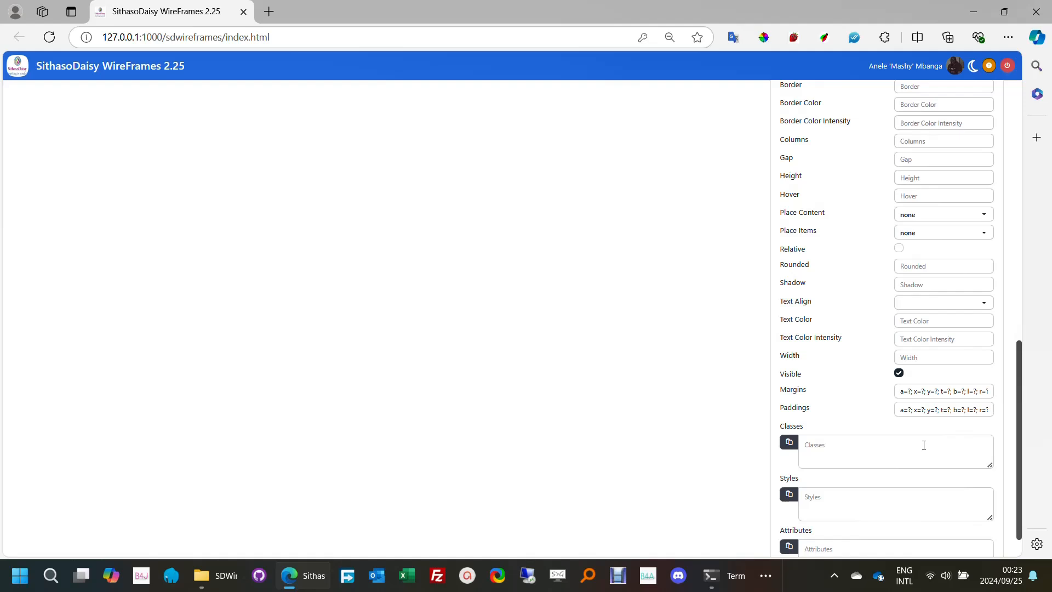
left_click(943, 411)
left_click(972, 426)
left_click(967, 410)
key("BackSpace")
type("0")
left_click_drag(1023, 461, 949, 184)
left_click(871, 159)
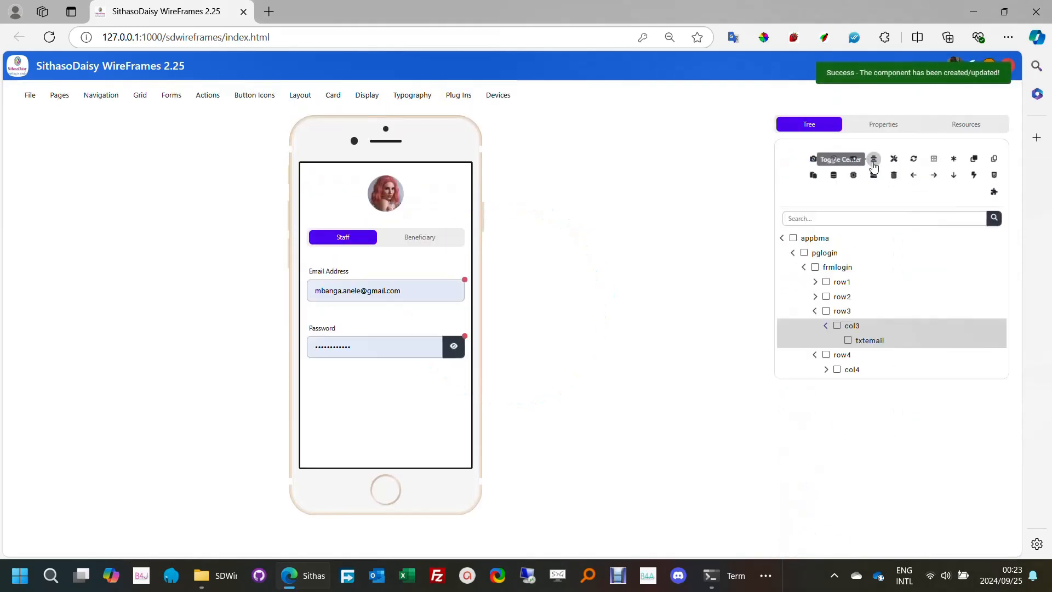
Step: Show the component borders of col3 and col4 to compare the spacing between the email and password fields
left_click(853, 327)
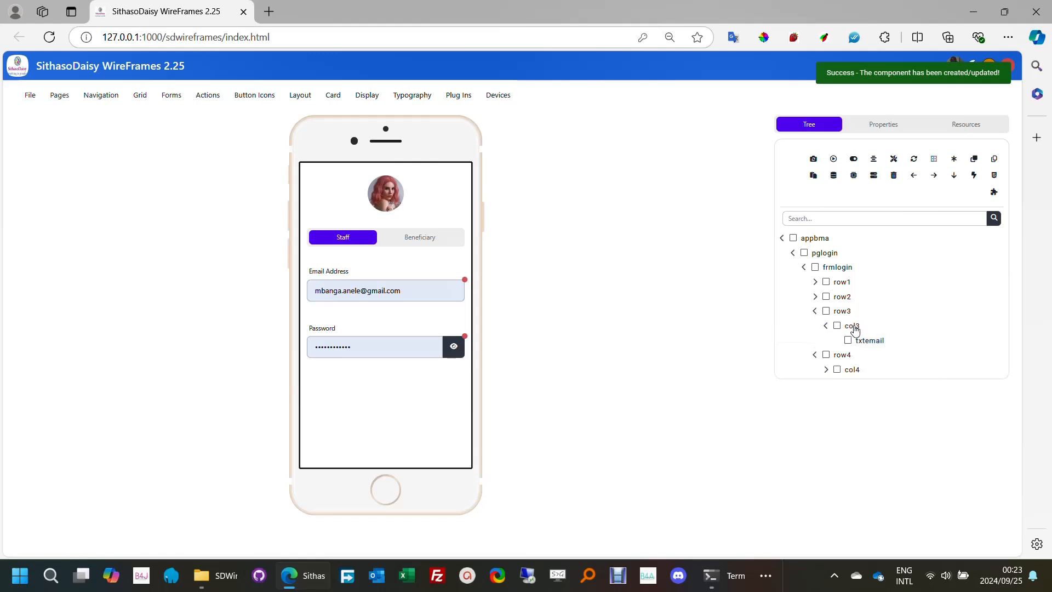
left_click(858, 327)
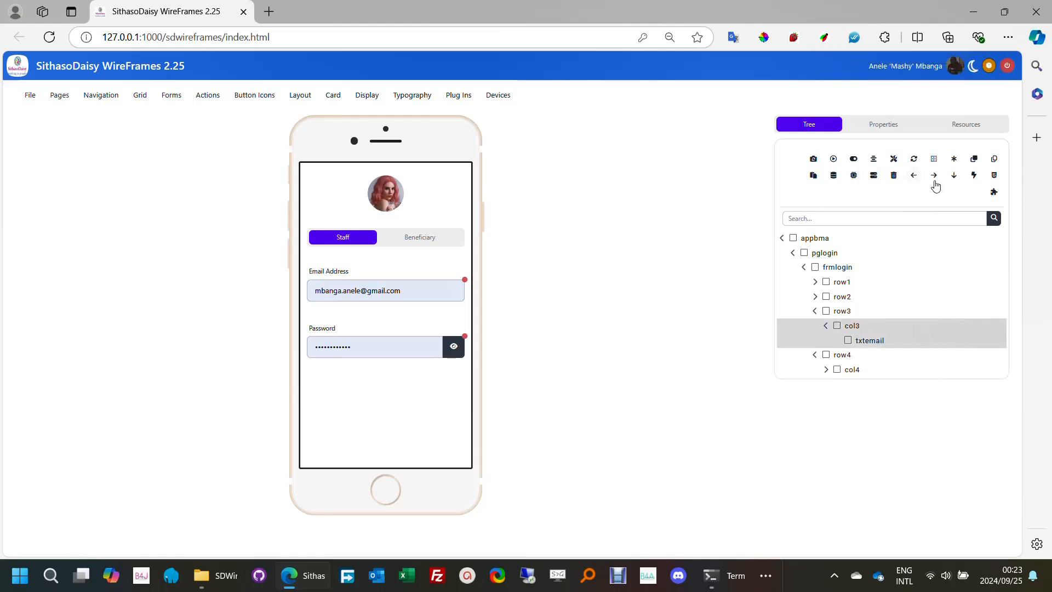
left_click(934, 160)
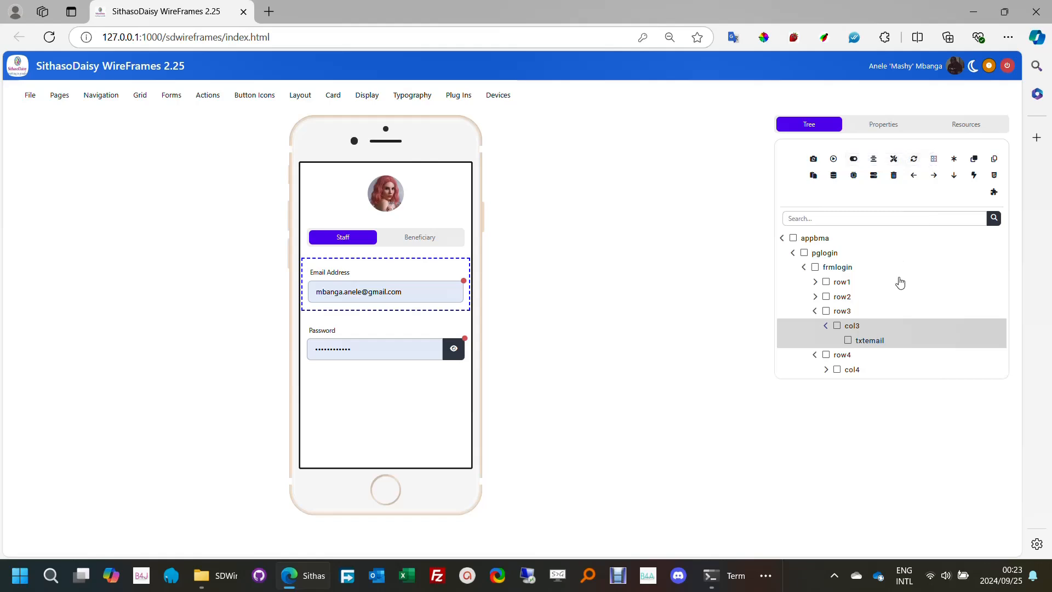
left_click(853, 372)
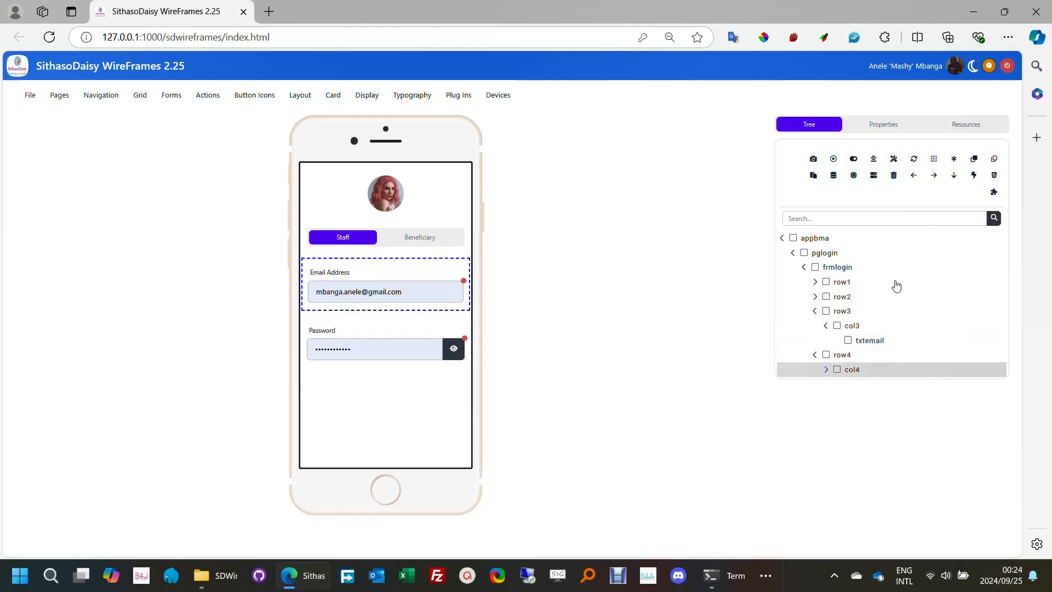
left_click(934, 160)
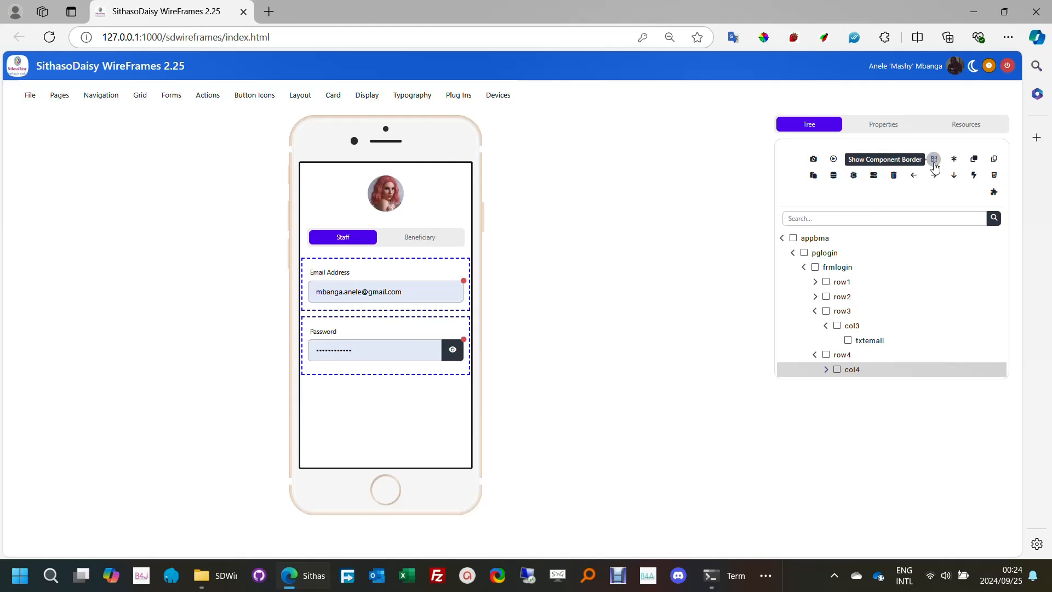
Step: Set the top padding of col4 to 0 and save the column
left_click(826, 373)
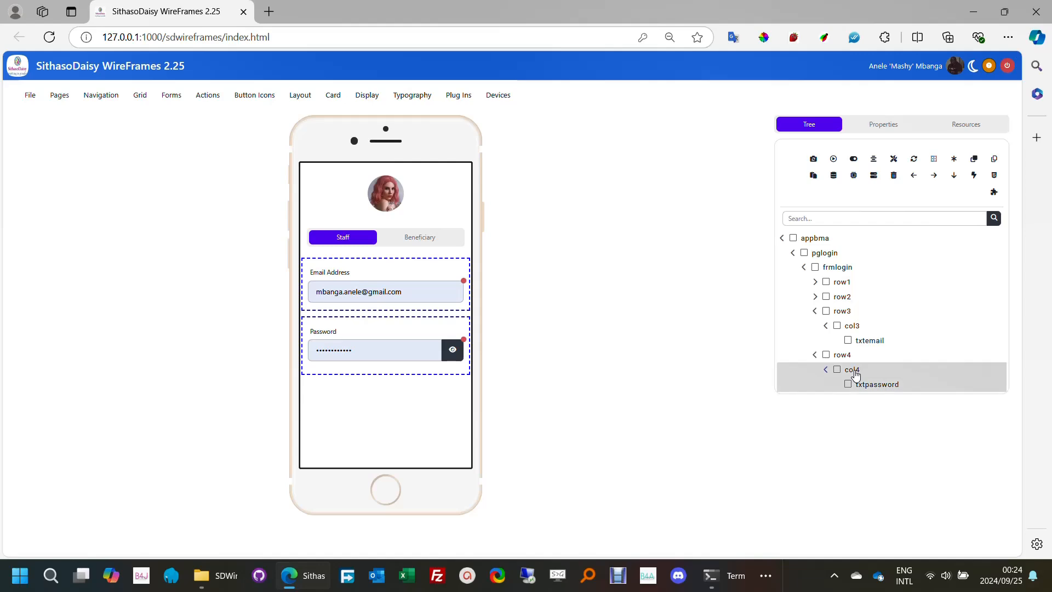
left_click(892, 129)
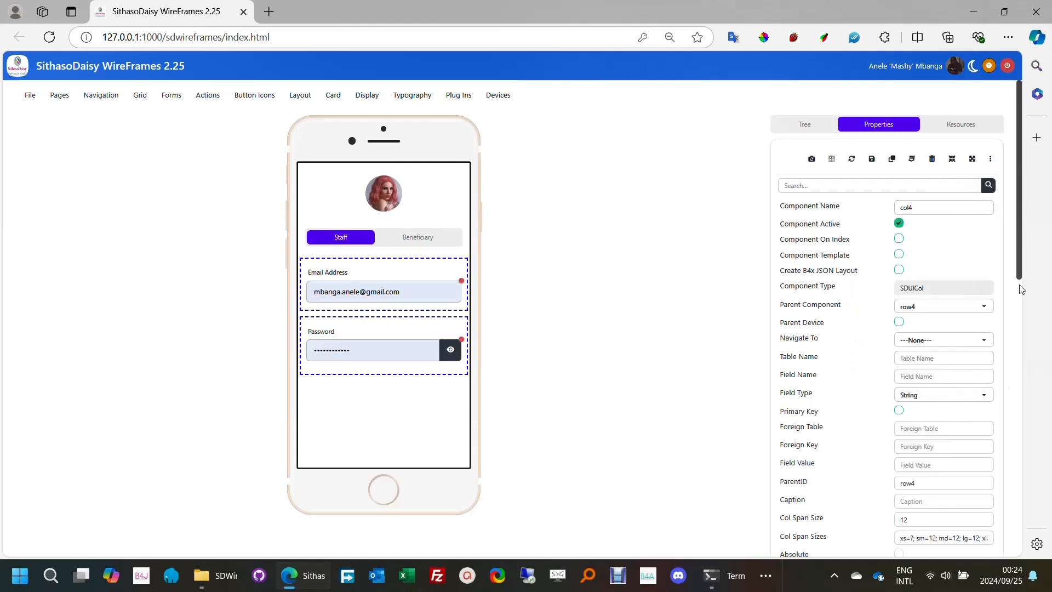
left_click_drag(1020, 275, 1036, 537)
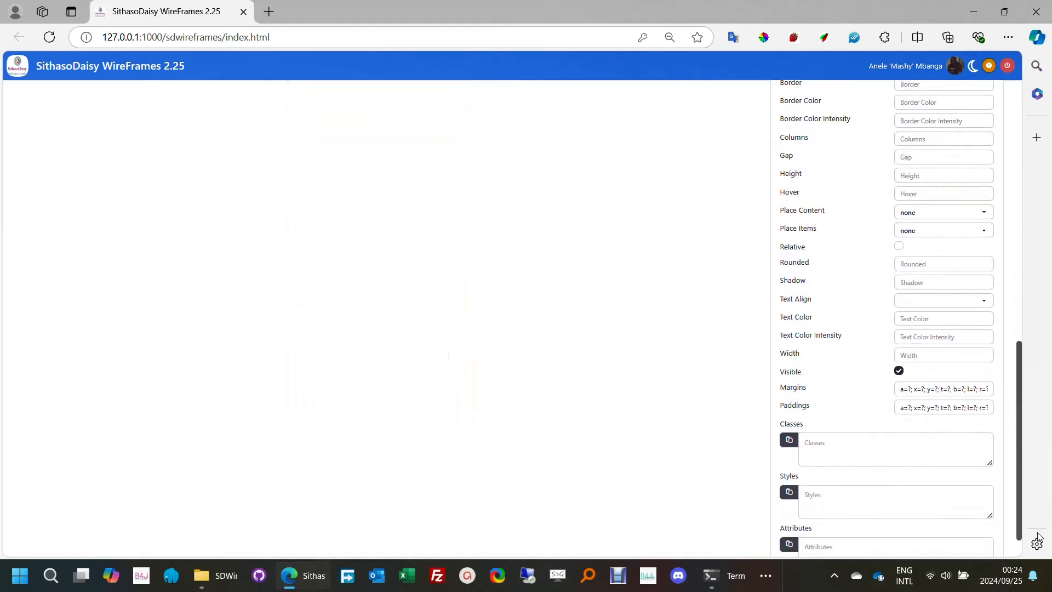
left_click(953, 408)
key("BackSpace")
type("0")
scroll(1021, 410, "up", 12)
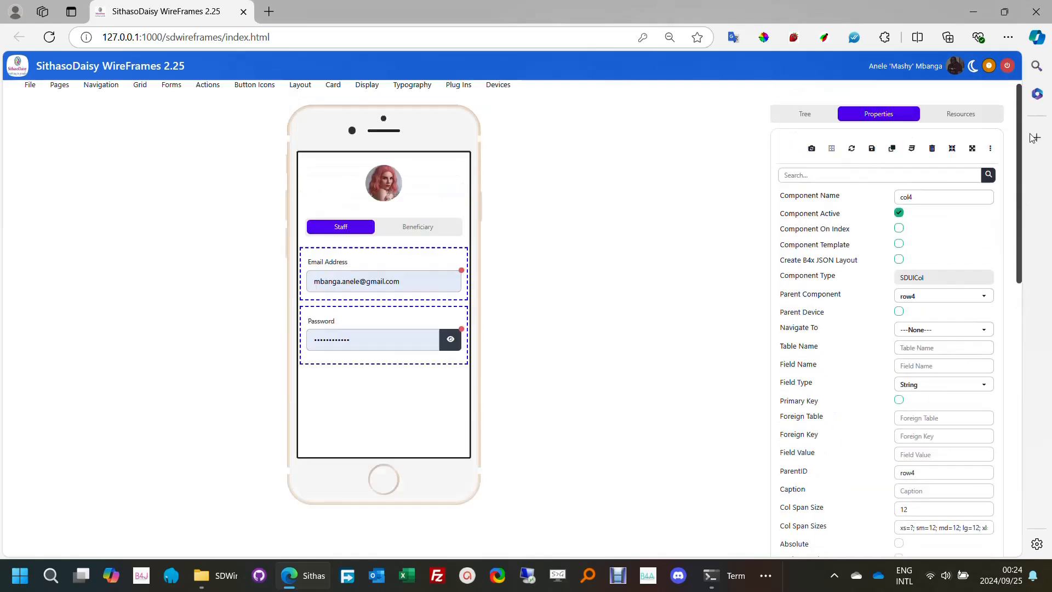
left_click(877, 159)
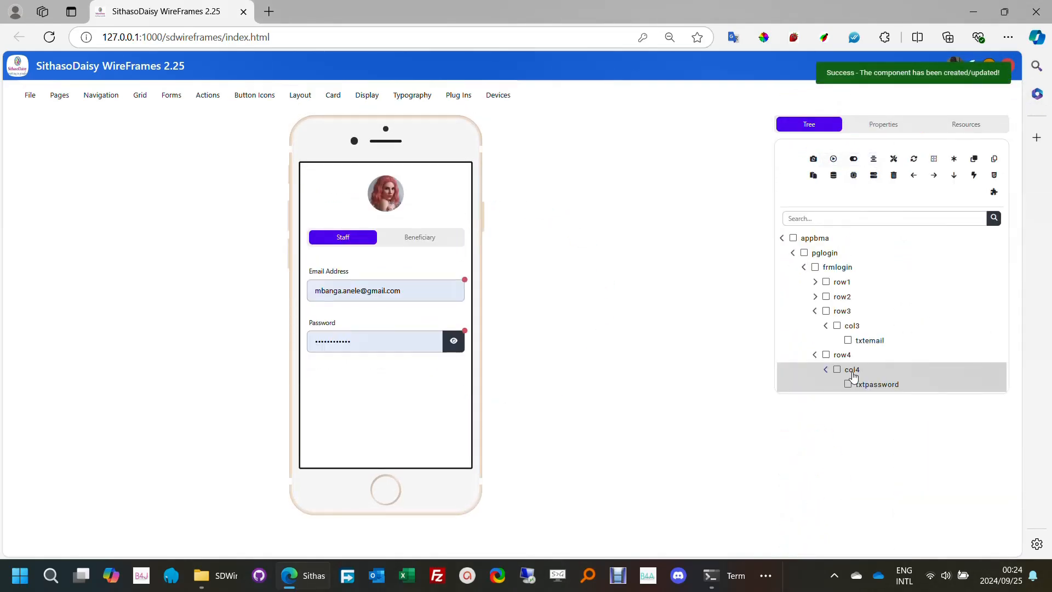
Step: Check the borders of col4 and col3 again, and refresh the preview to clear them
left_click(934, 158)
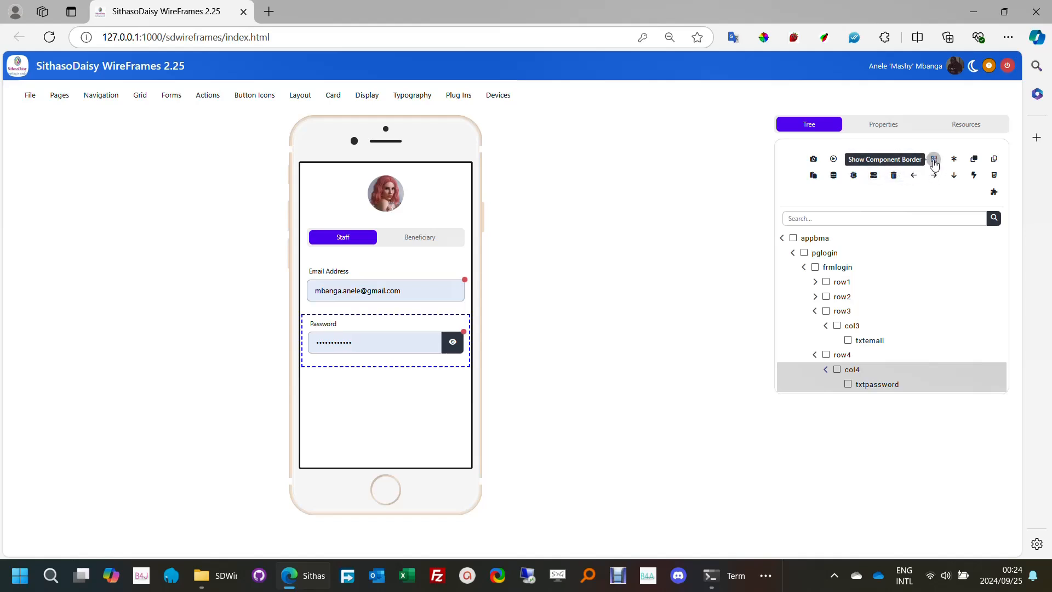
left_click(855, 328)
left_click(934, 161)
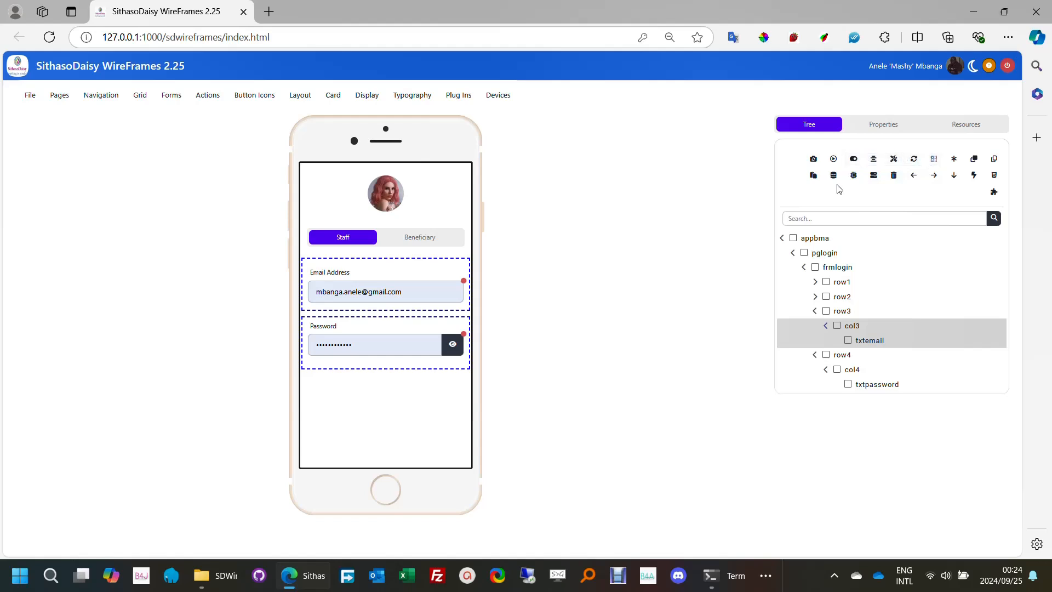
left_click(914, 158)
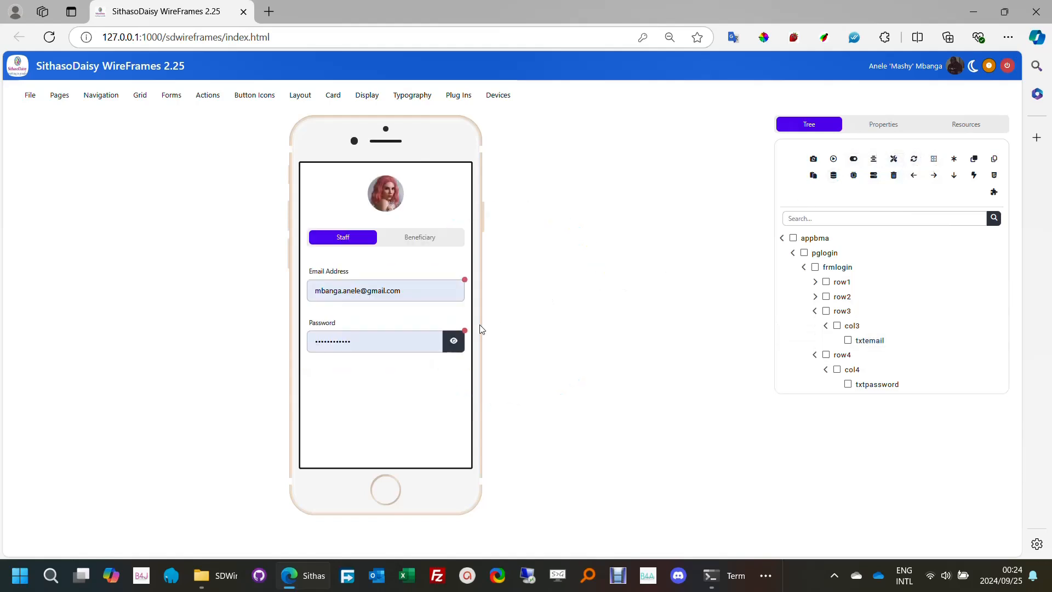
Step: Try out the email field and toggle the segment between Staff and Beneficiary, ending on Beneficiary
left_click(430, 292)
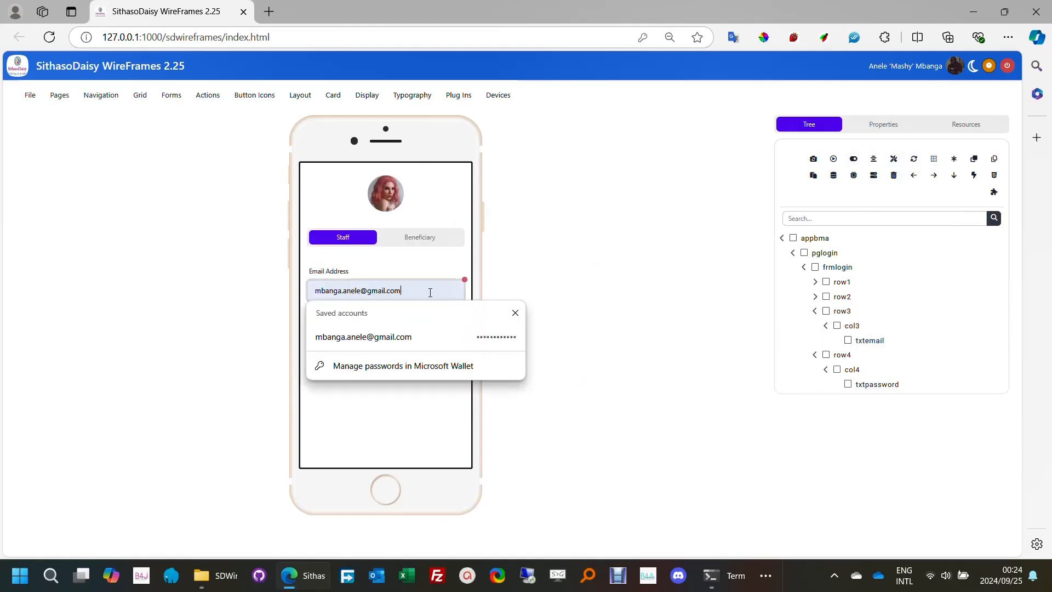
left_click(501, 290)
left_click(432, 242)
left_click(353, 243)
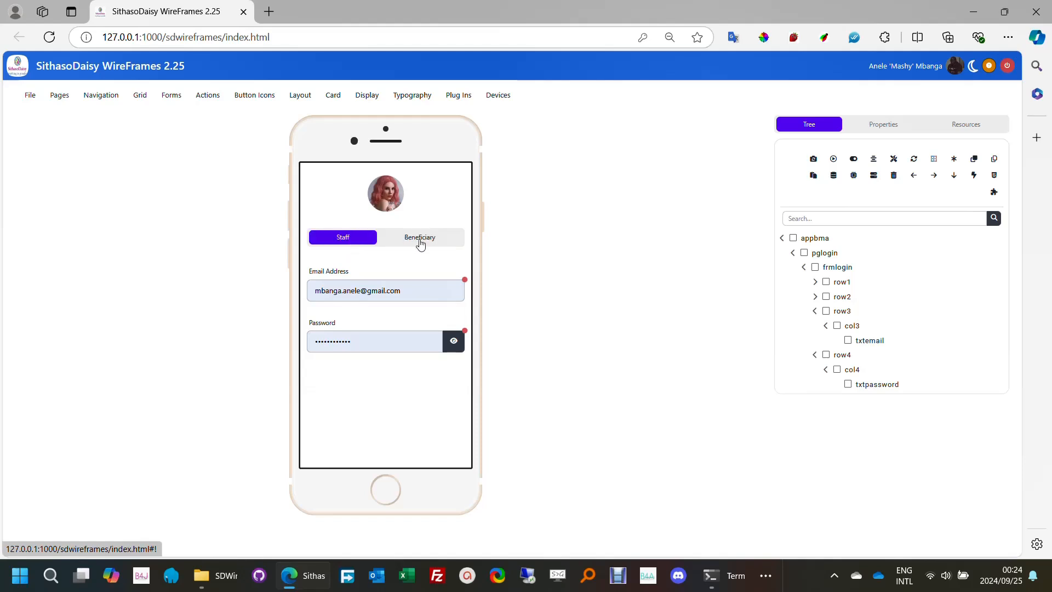
left_click(420, 243)
left_click(353, 243)
left_click(409, 241)
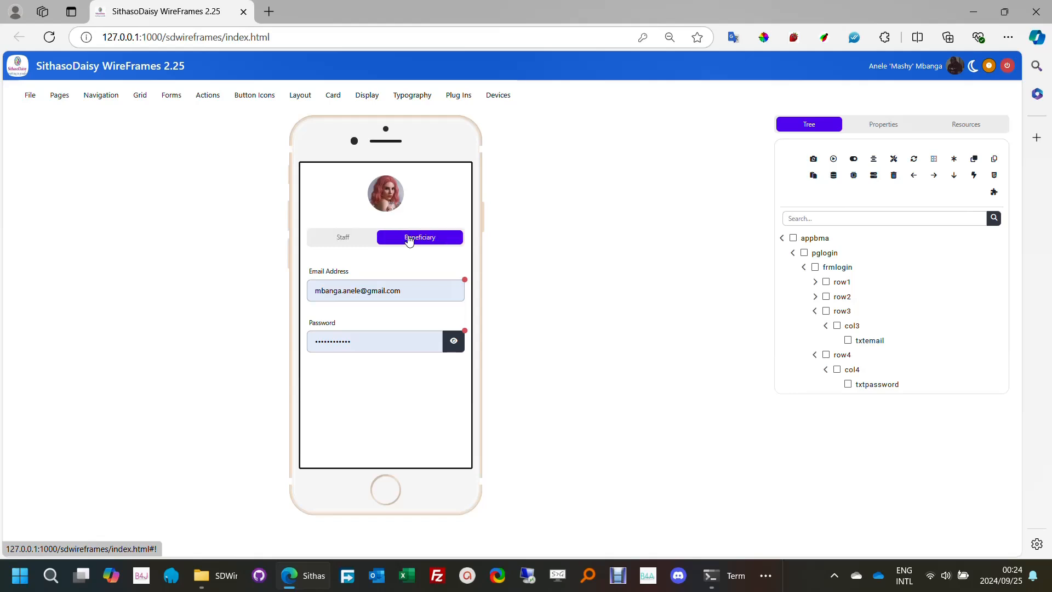
Step: Duplicate row4 inside frmlogin and save the copy as a new row
left_click(814, 311)
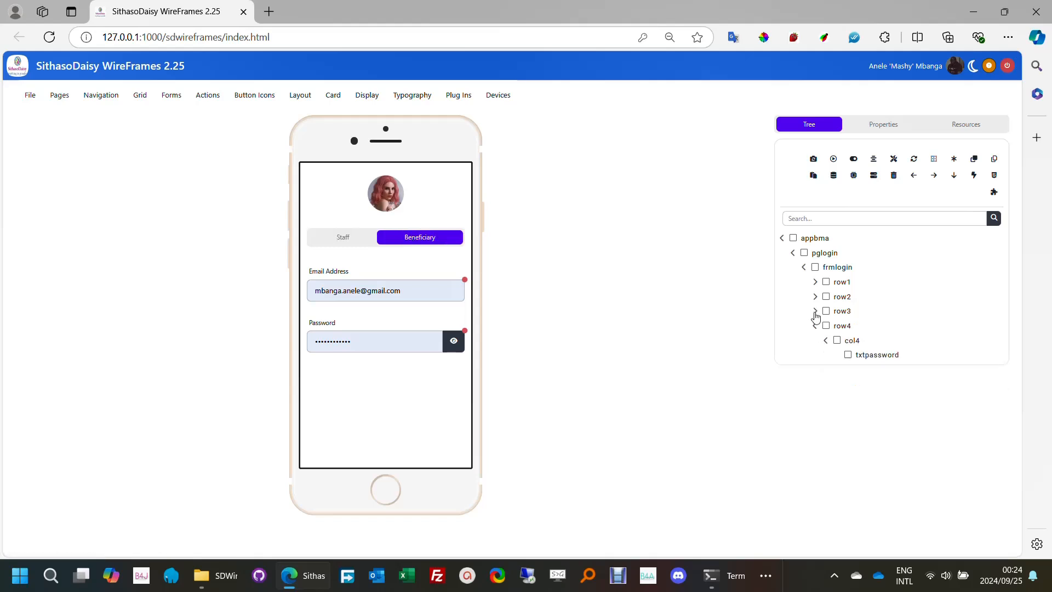
left_click(815, 325)
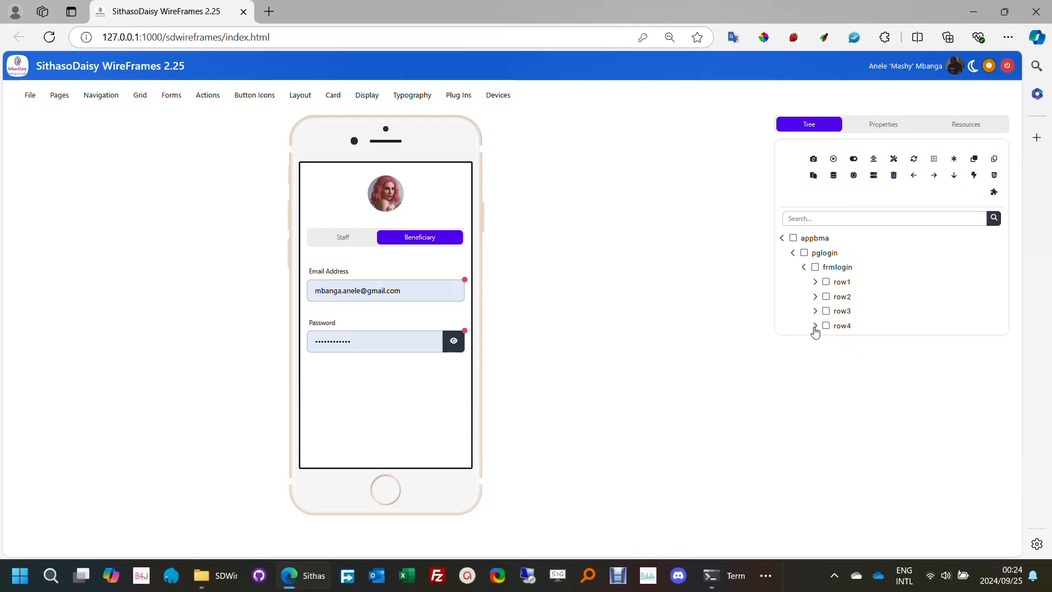
left_click(842, 327)
left_click(974, 164)
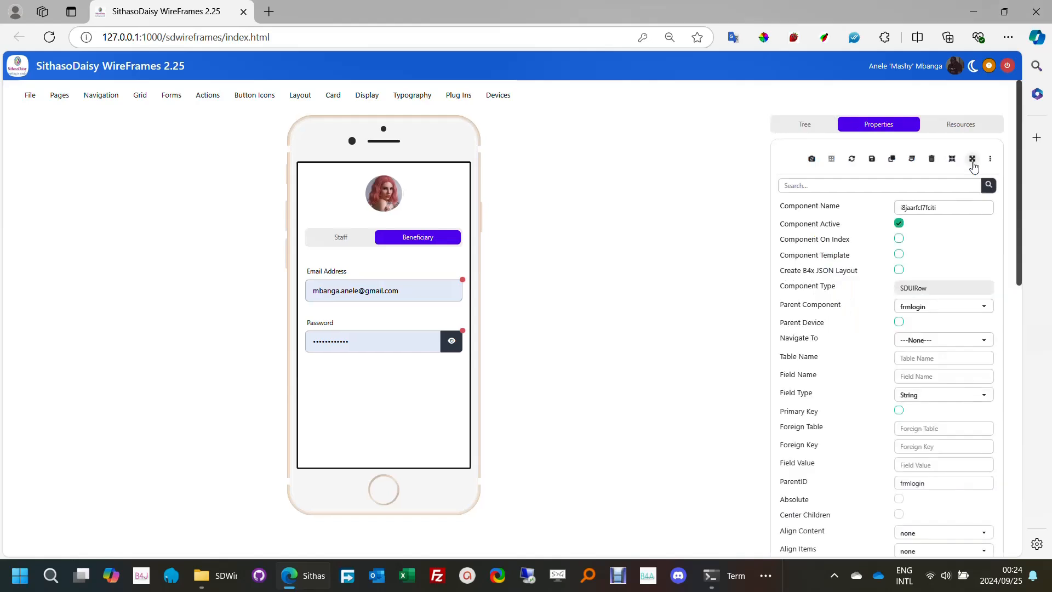
left_click(873, 161)
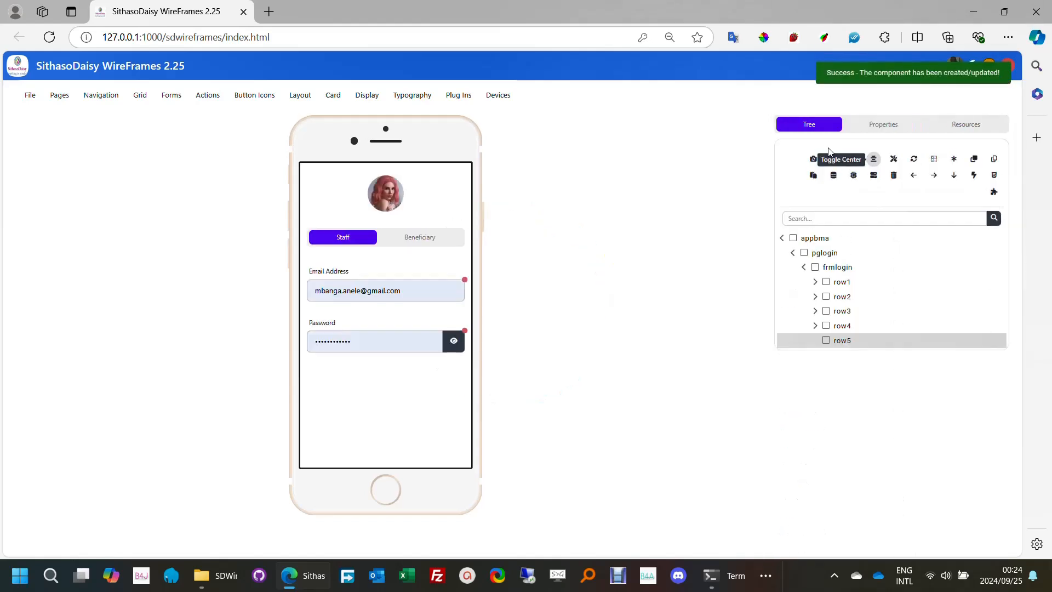
Step: Duplicate col4, save the copy and move it from row4 into row5
left_click(815, 326)
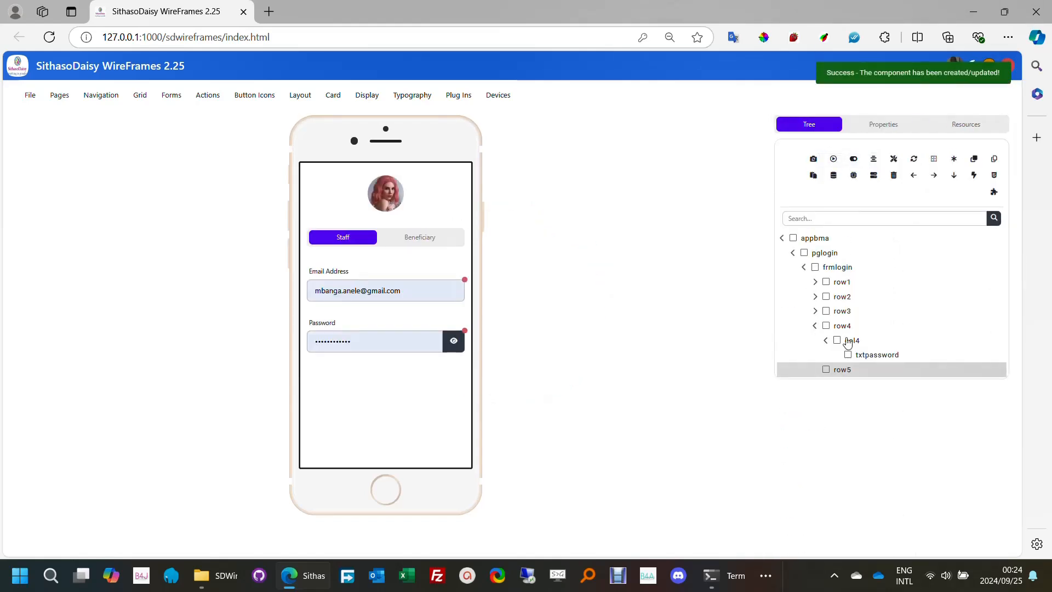
left_click(849, 341)
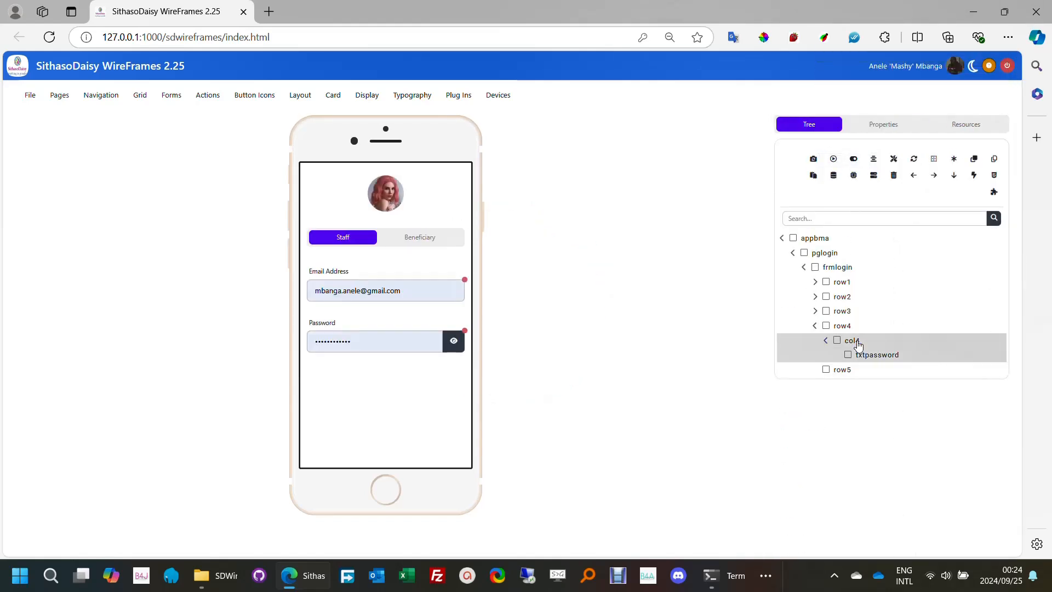
left_click(974, 160)
left_click(874, 161)
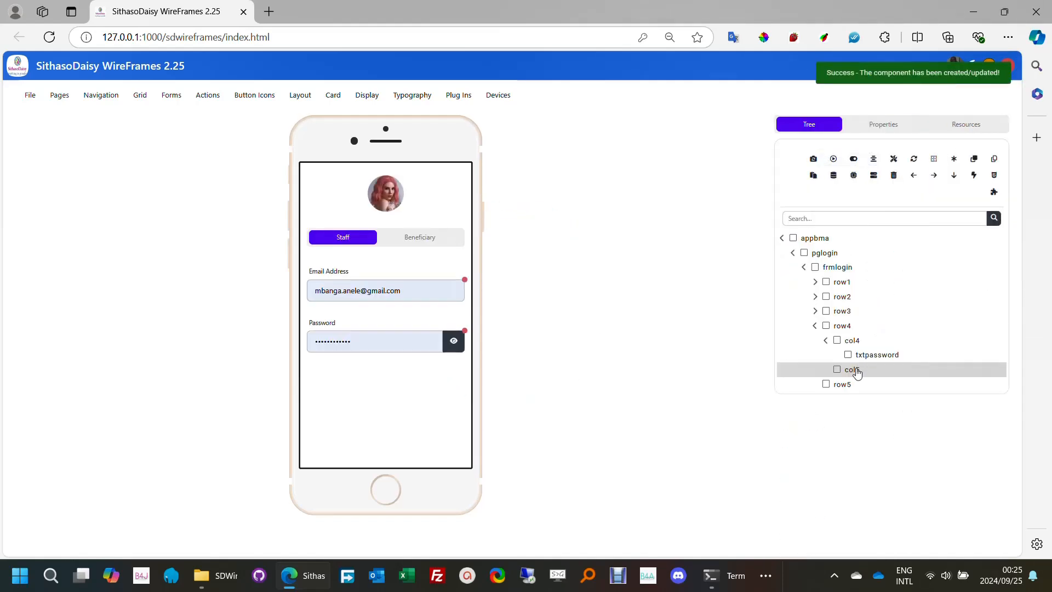
left_click_drag(856, 375, 845, 388)
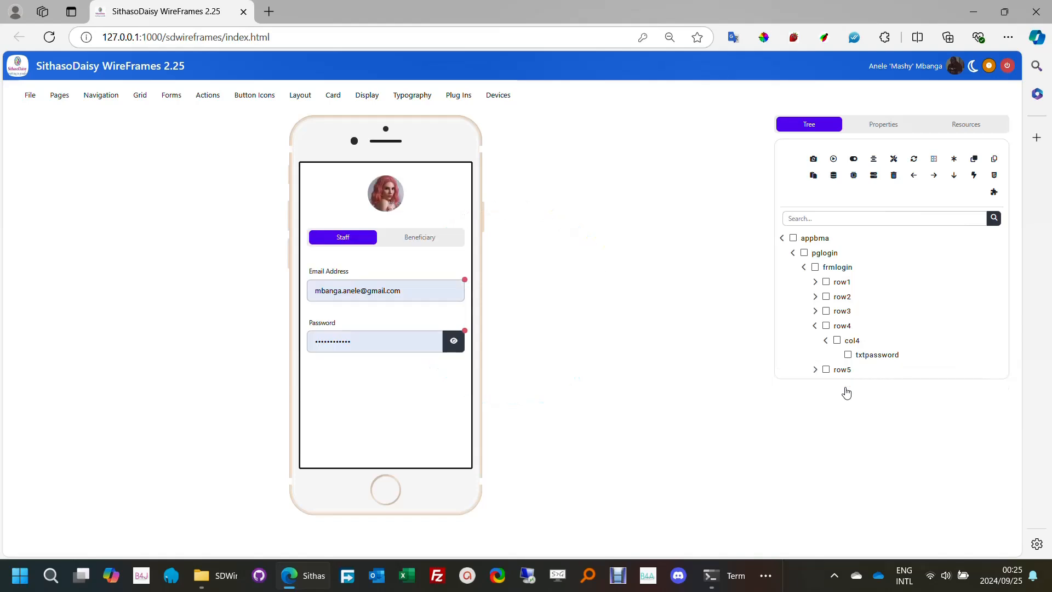
Step: Select col5 inside row5 and add a standard button component to it
left_click(825, 340)
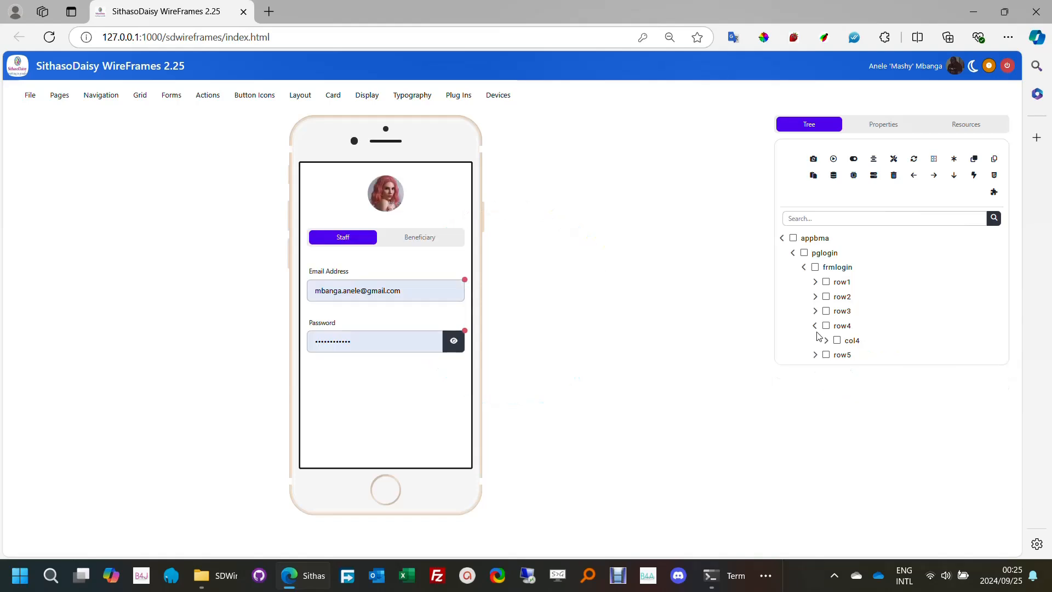
left_click(816, 326)
left_click(815, 341)
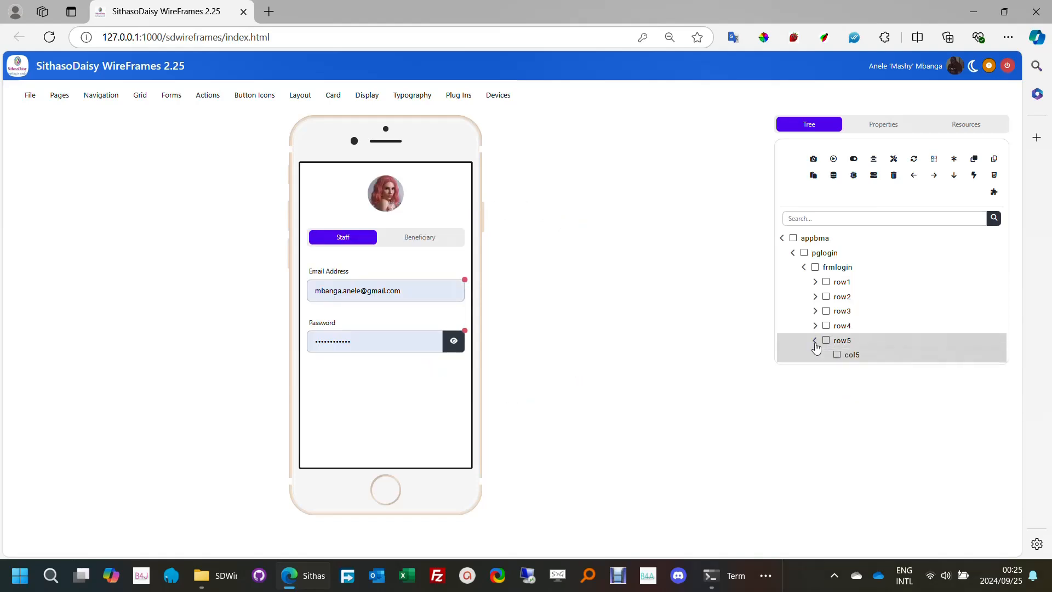
left_click(853, 357)
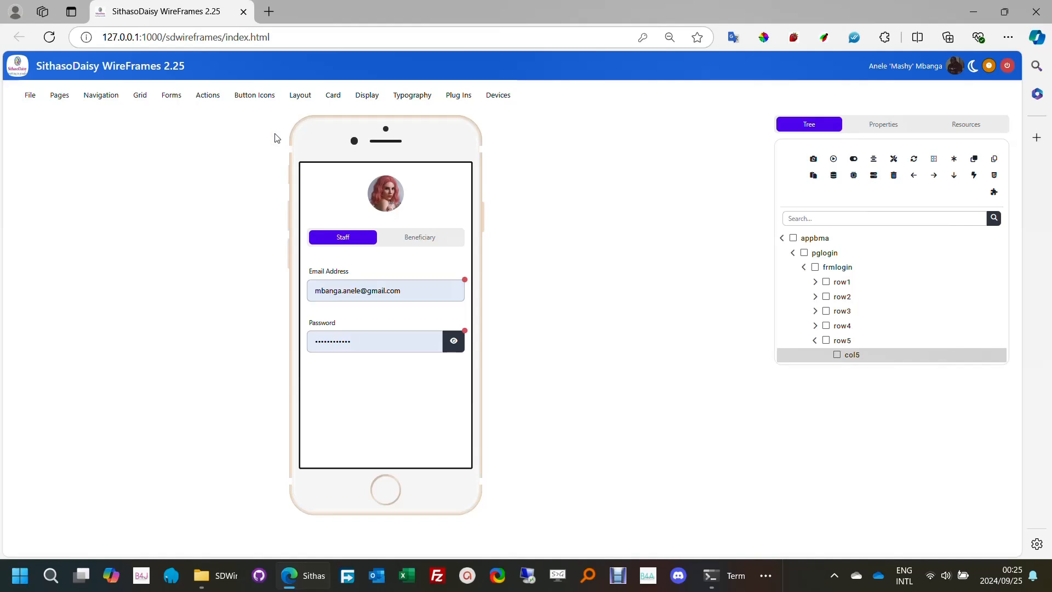
left_click(207, 95)
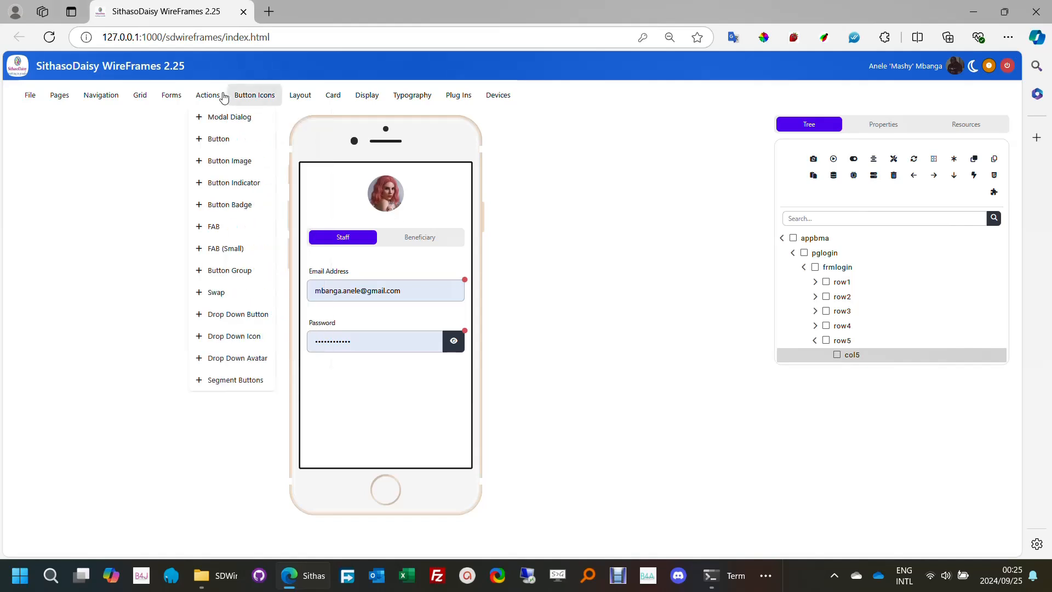
left_click(230, 144)
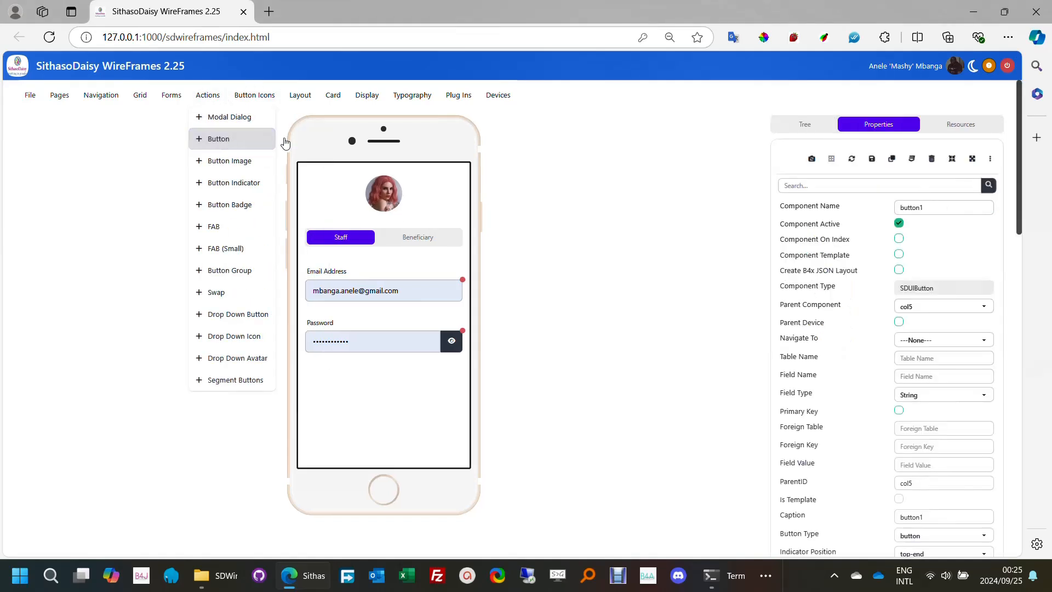
Step: Name the new button btnLogin, set its caption to Login and save it
left_click(937, 206)
double_click(937, 206)
type("bt")
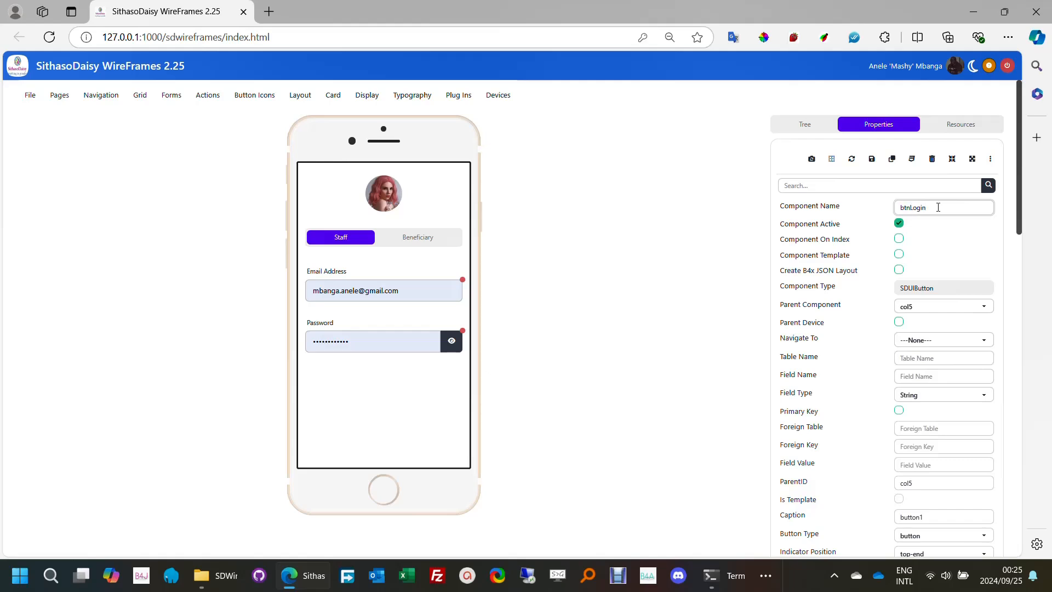
left_click(881, 185)
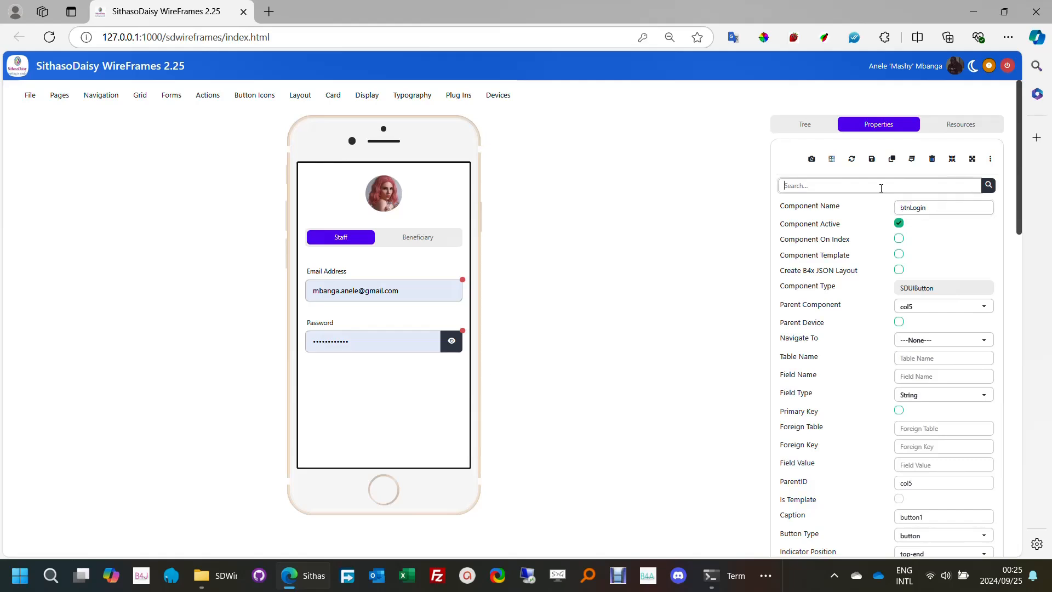
type("ca")
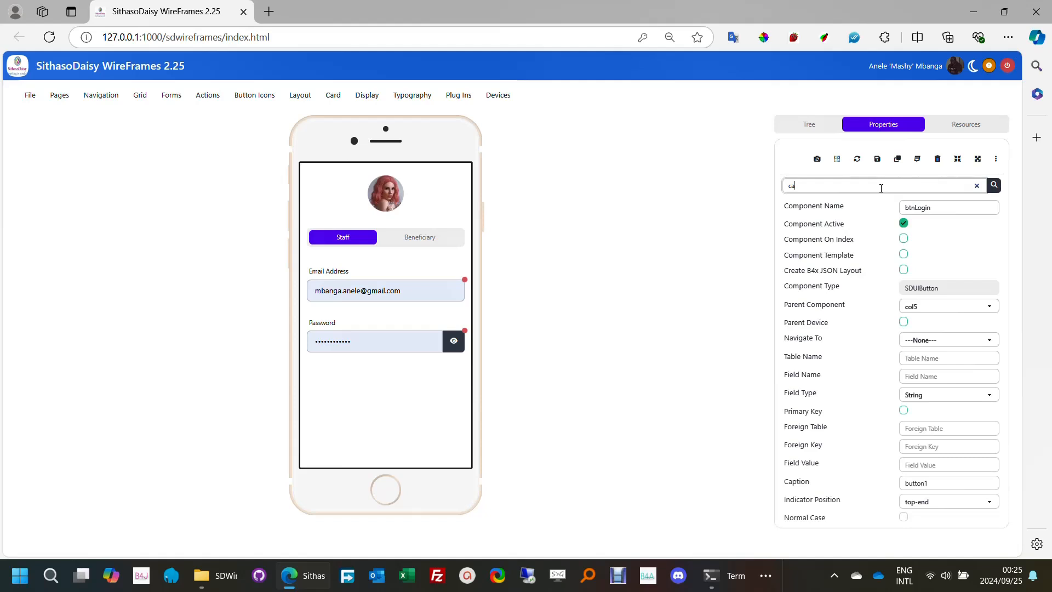
double_click(944, 484)
type("Login")
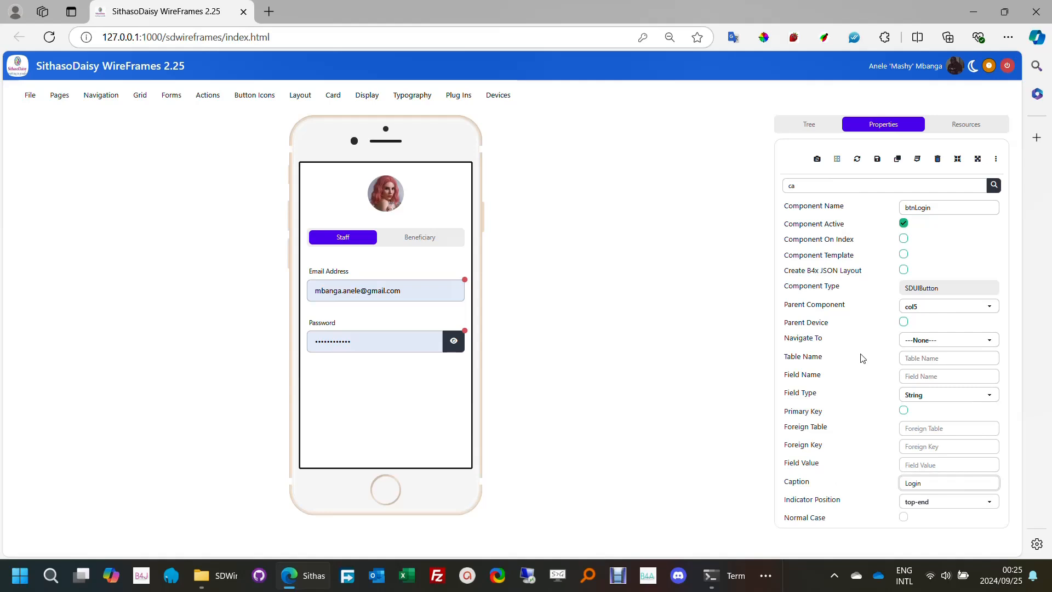
left_click(878, 162)
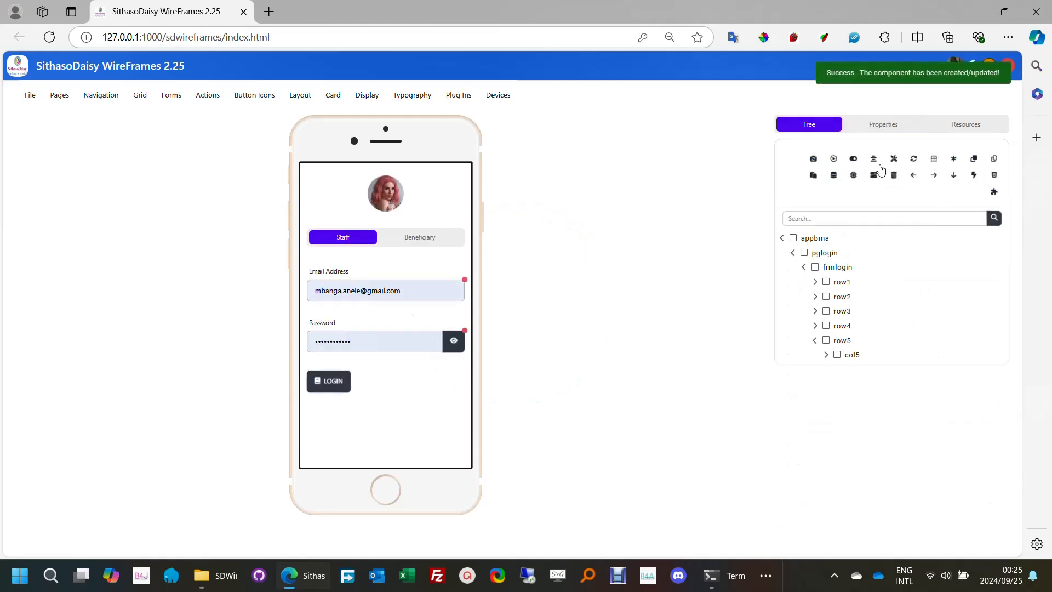
Step: Set the color of the btnlogin button in col5 to success
left_click(826, 354)
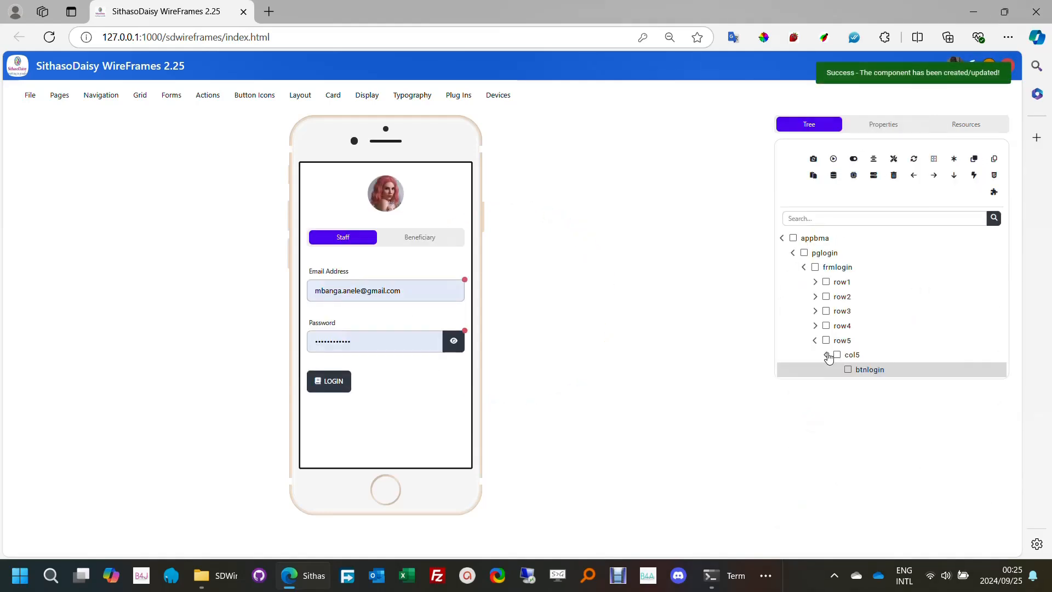
left_click(873, 371)
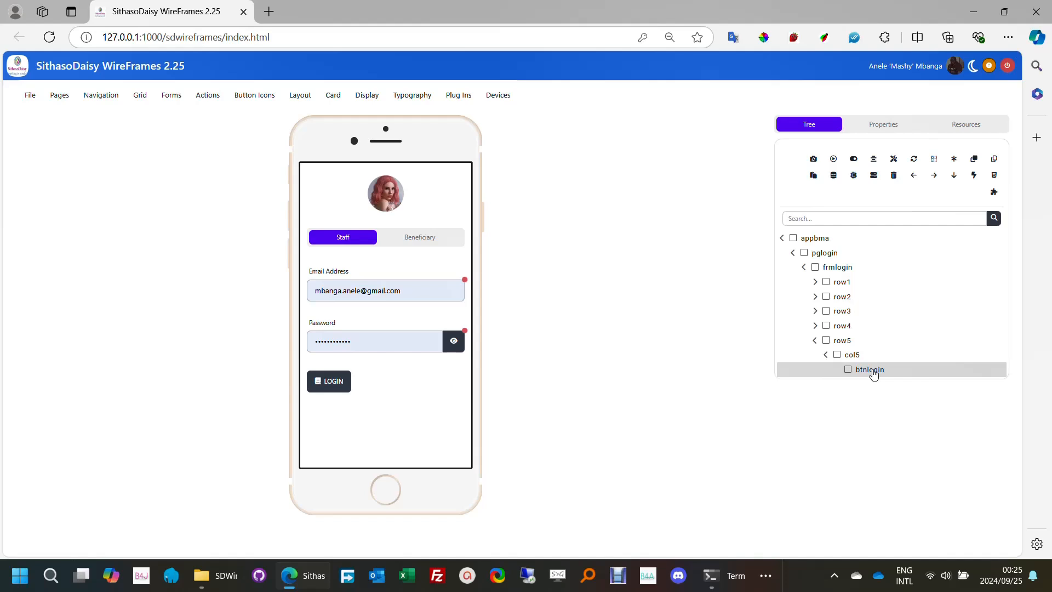
left_click(883, 124)
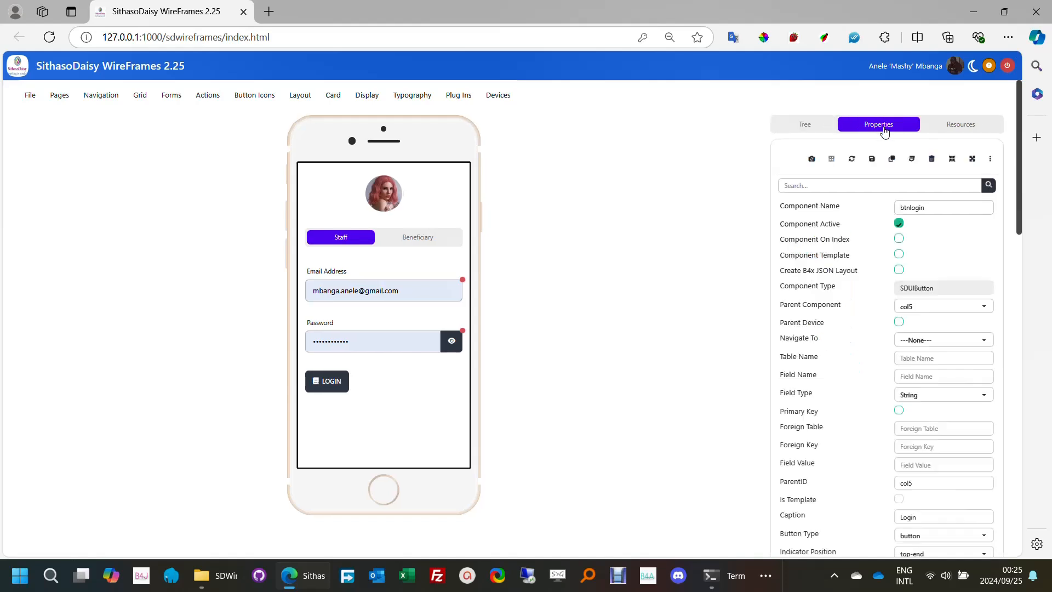
left_click(866, 184)
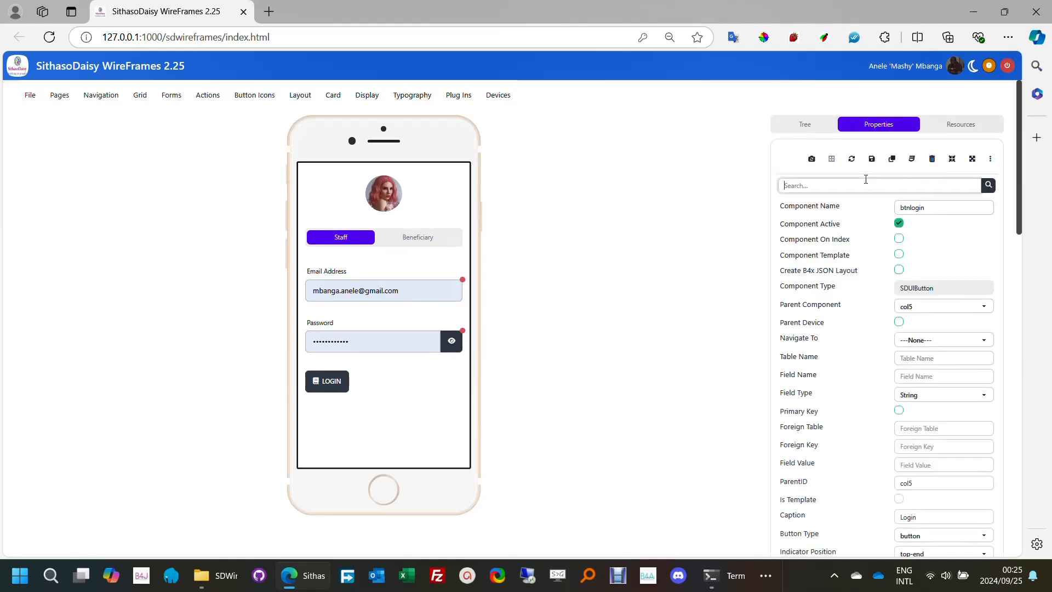
type("var")
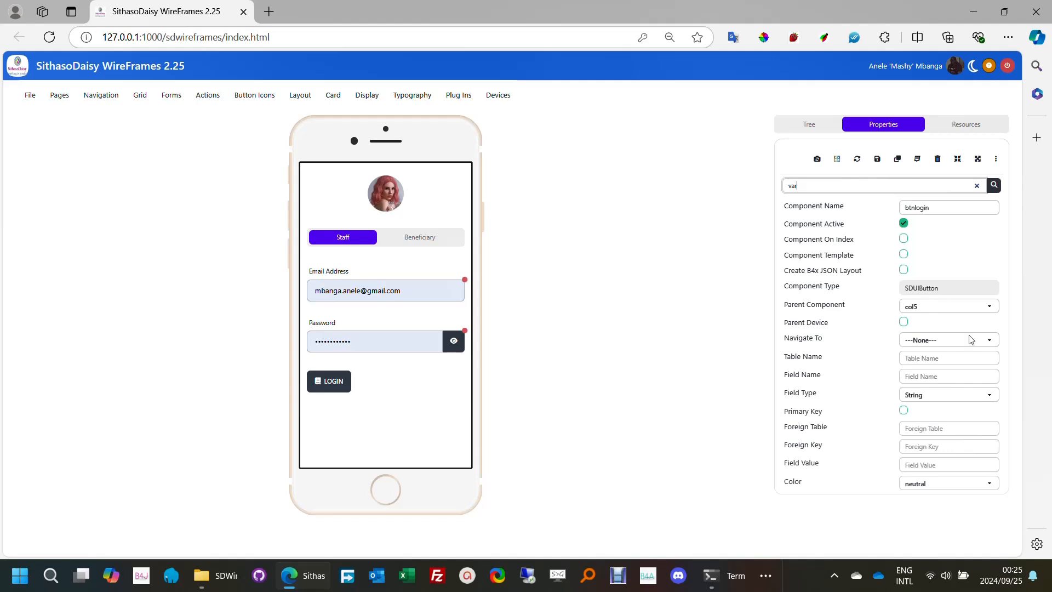
left_click(986, 489)
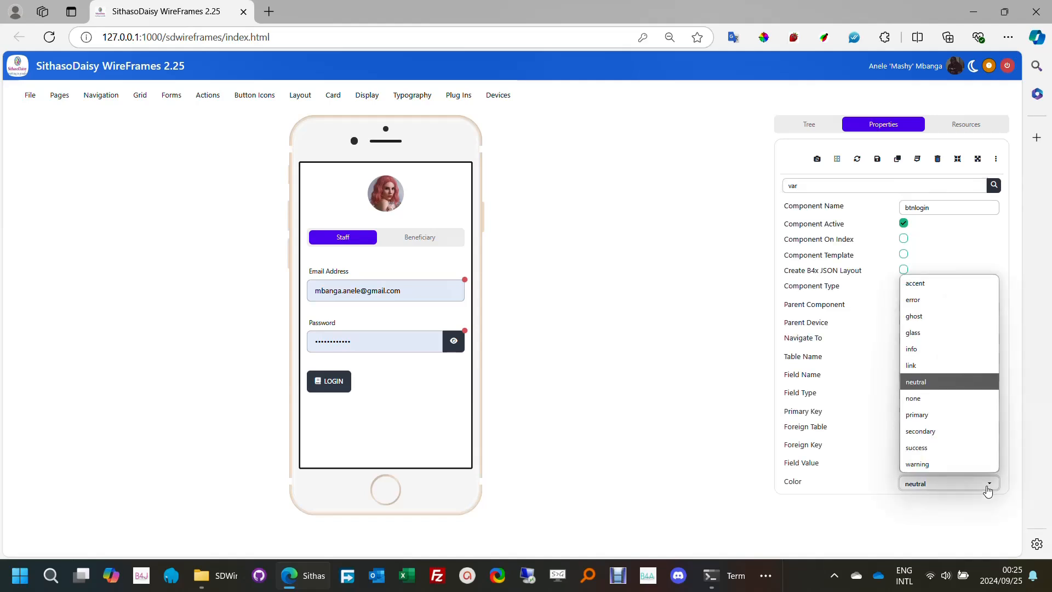
left_click(931, 448)
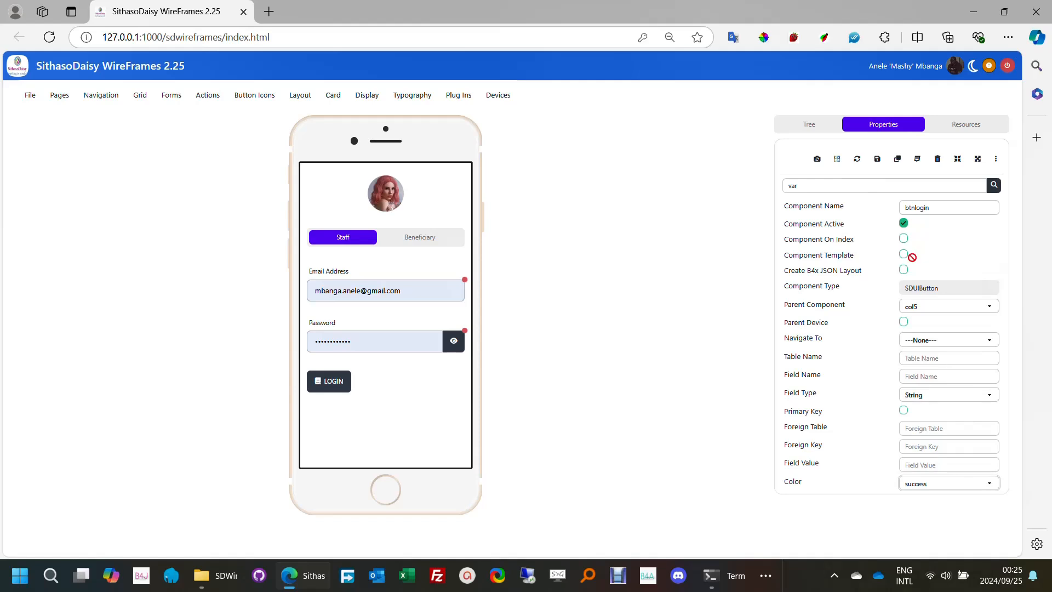
Step: Remove the fa-solid fa-book left icon from the login button
double_click(827, 187)
type("icon")
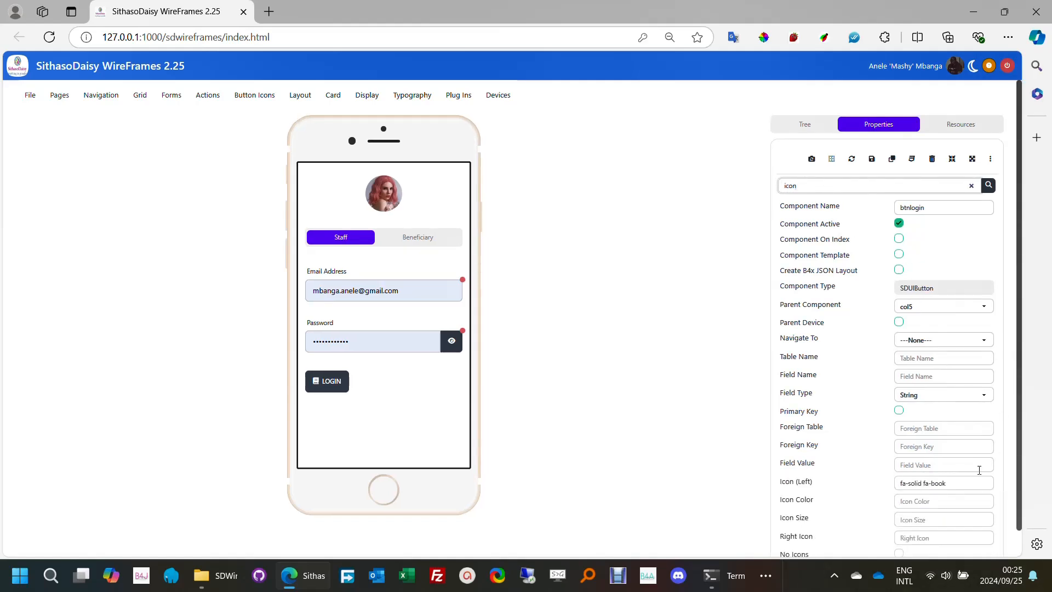
left_click_drag(968, 482, 785, 488)
key("BackSpace")
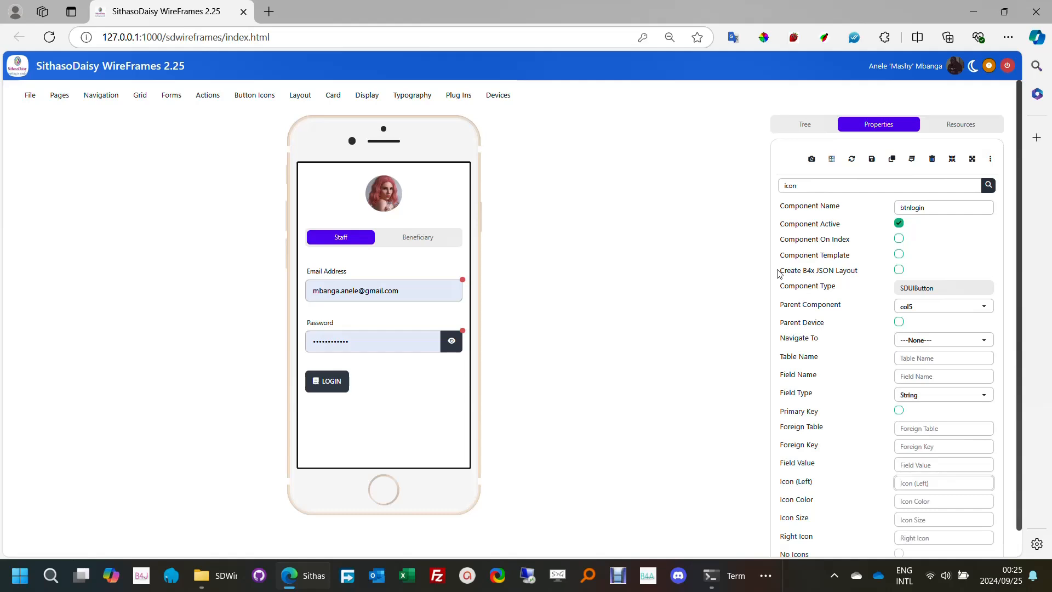
Step: Enable the Wide option for the login button and save the component
left_click(838, 188)
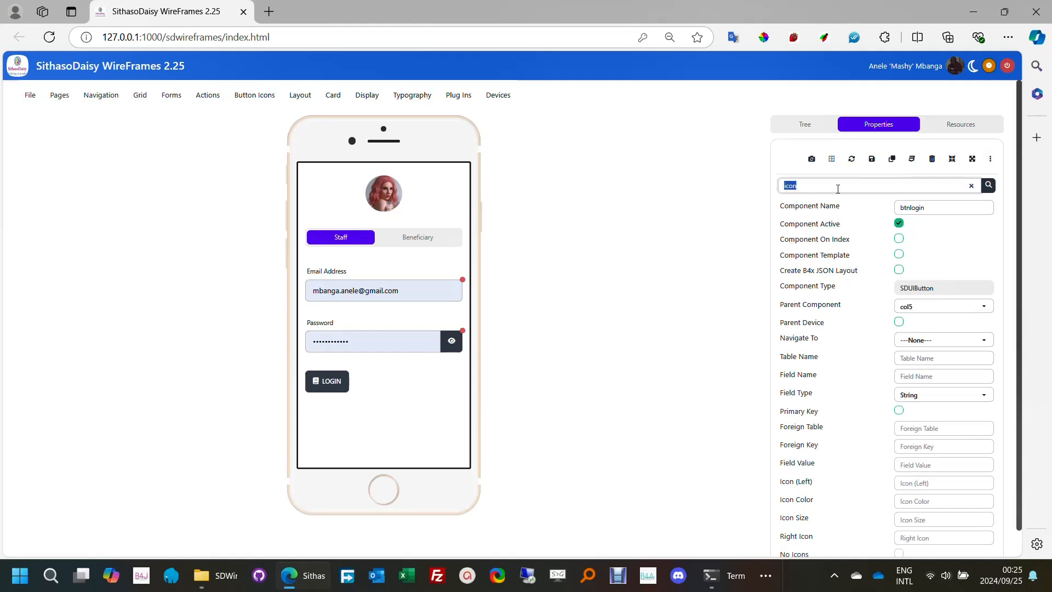
type("wide")
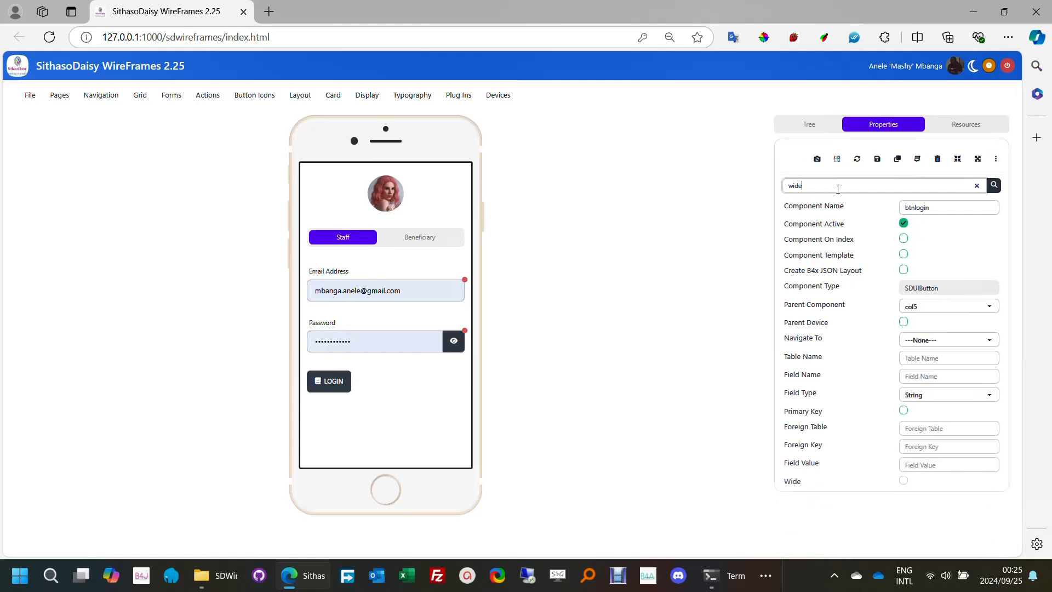
left_click(903, 480)
left_click(877, 160)
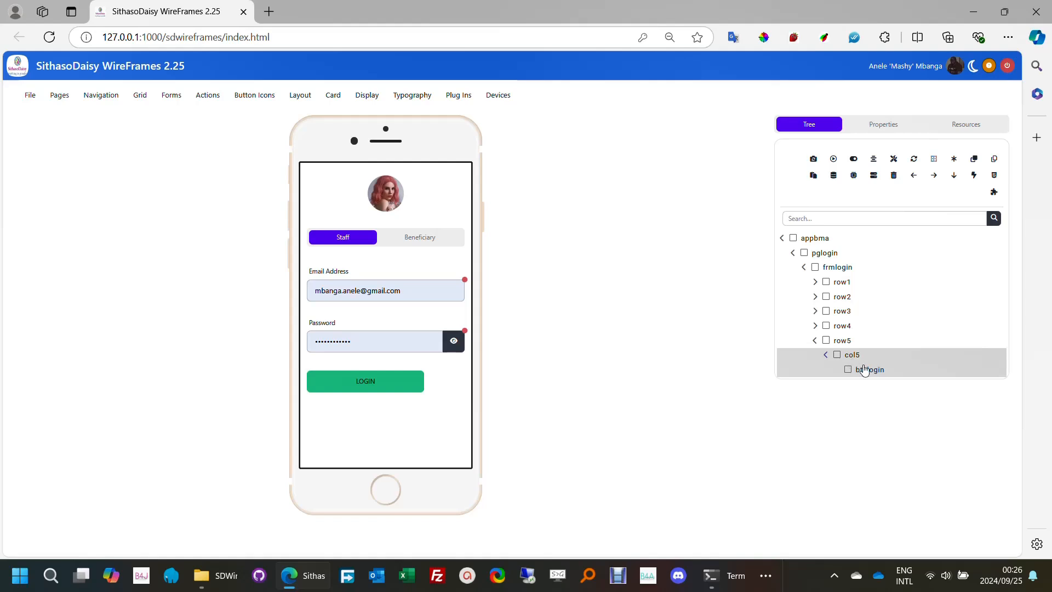
Step: Reopen the properties of btnlogin and enable its Block option
left_click(877, 129)
left_click(838, 183)
type("b")
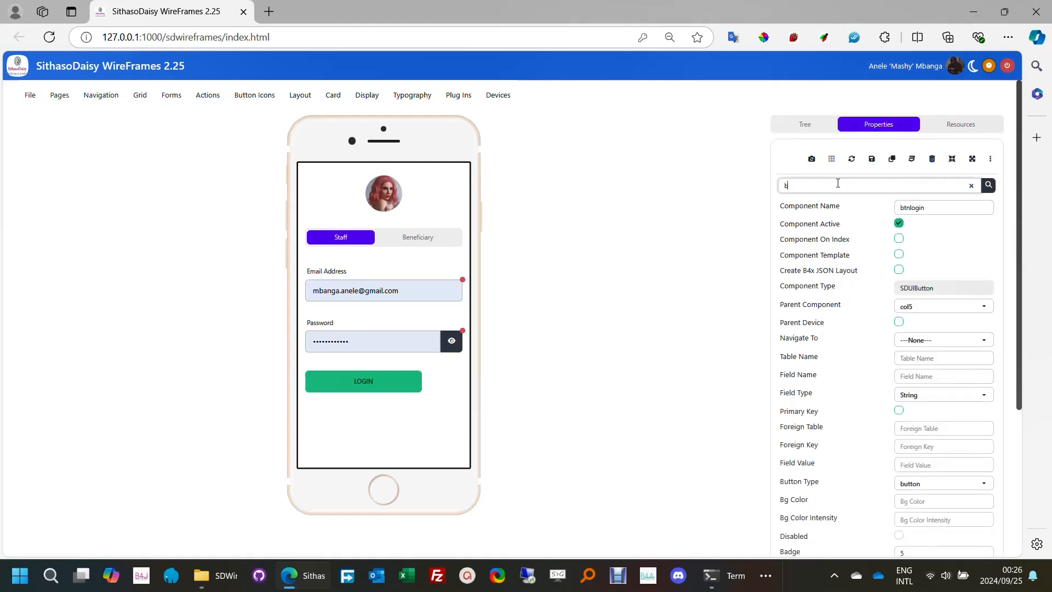
type("lock")
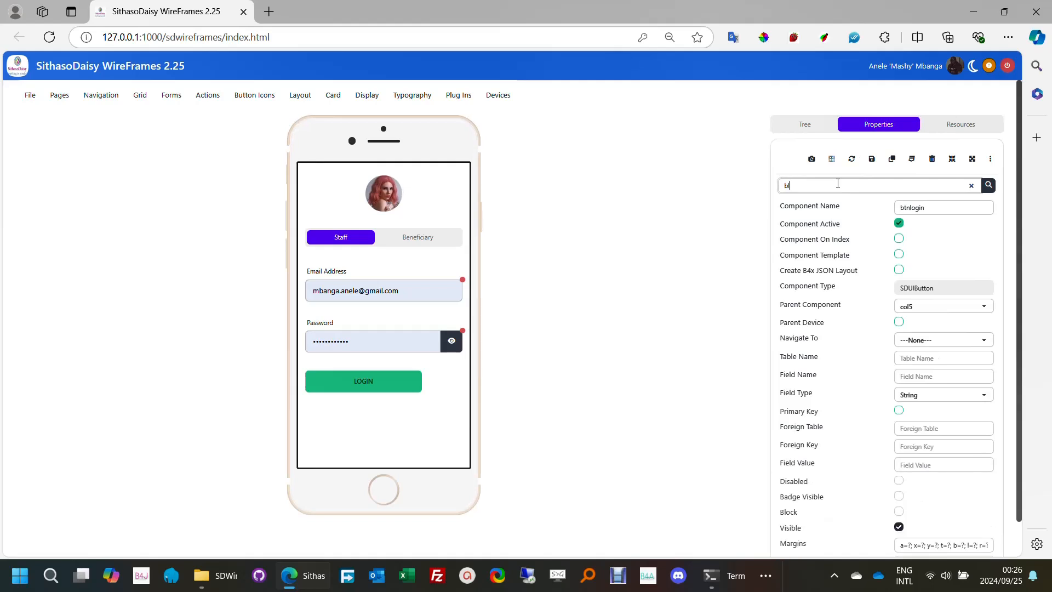
left_click(904, 487)
left_click(903, 482)
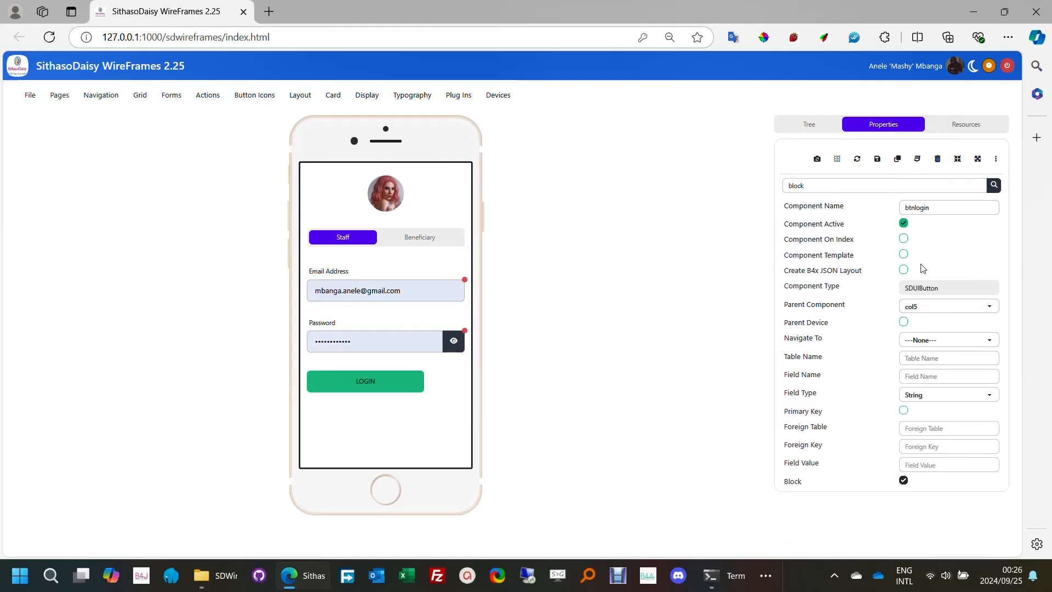
Step: Disable the Wide option of the login button and save the component
double_click(838, 184)
type("wie")
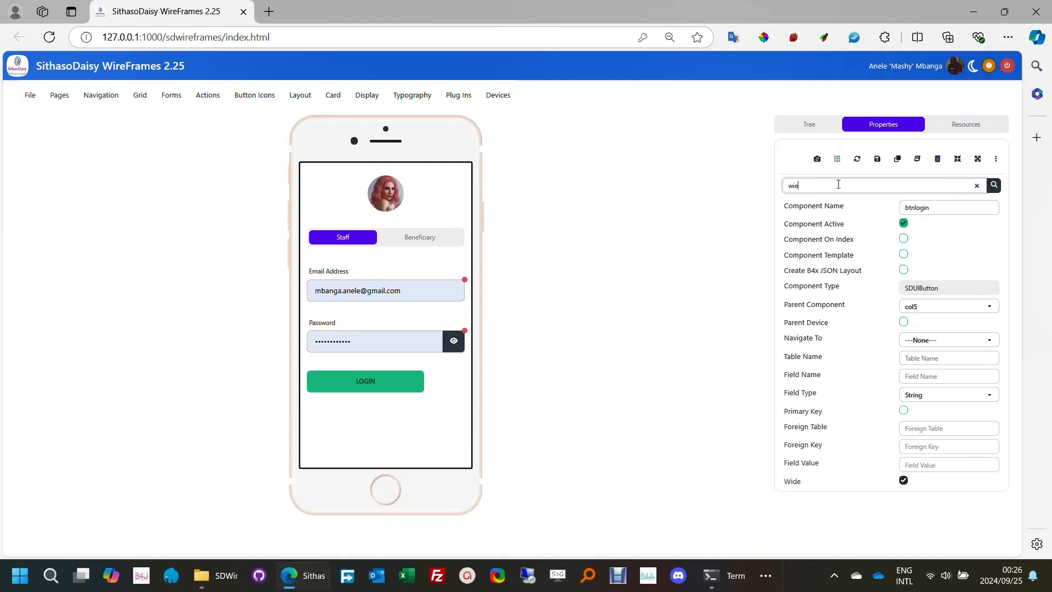
type("e")
left_click(903, 481)
left_click(877, 159)
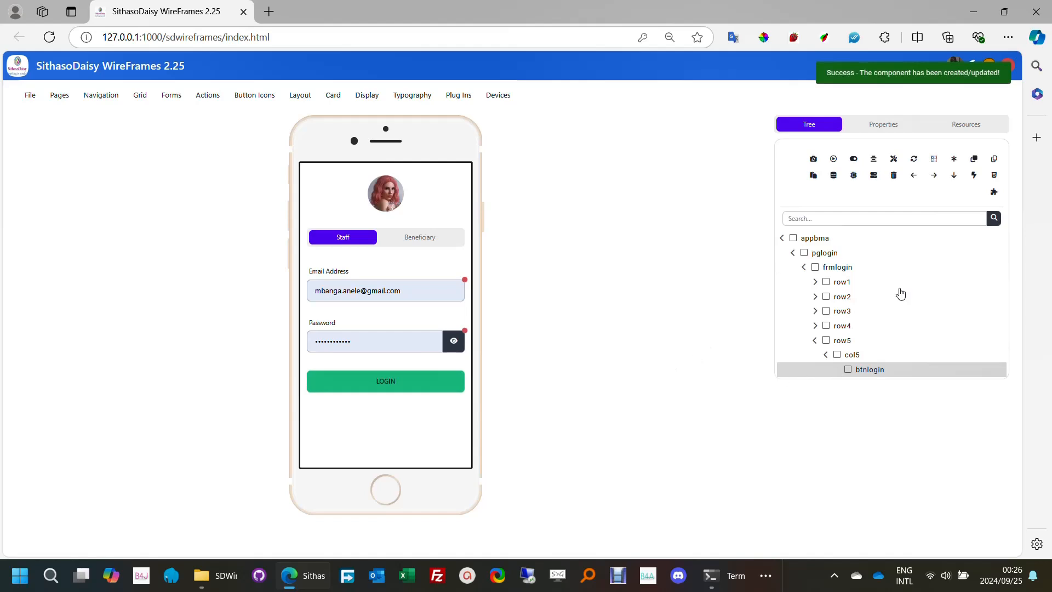
Step: Reopen the login button's properties and enable Normal Case for its caption
left_click(887, 131)
left_click(840, 186)
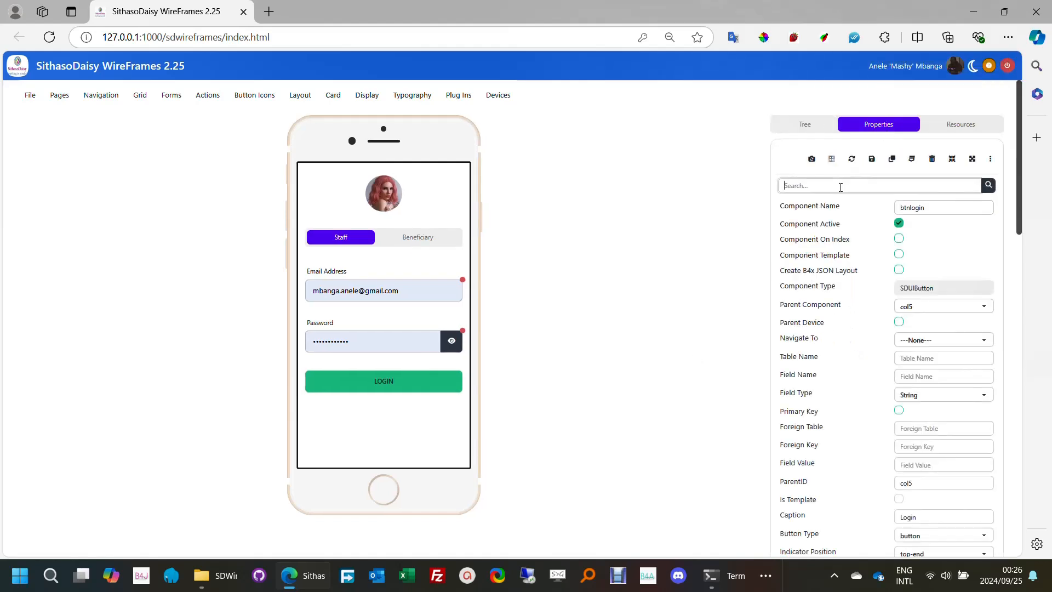
type("r")
type("orml")
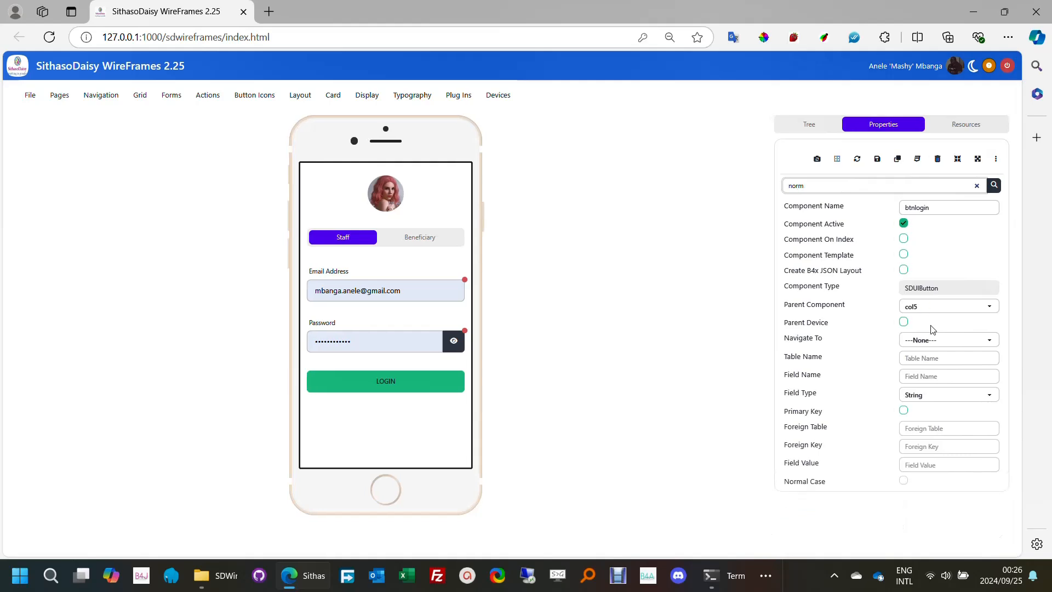
left_click(904, 482)
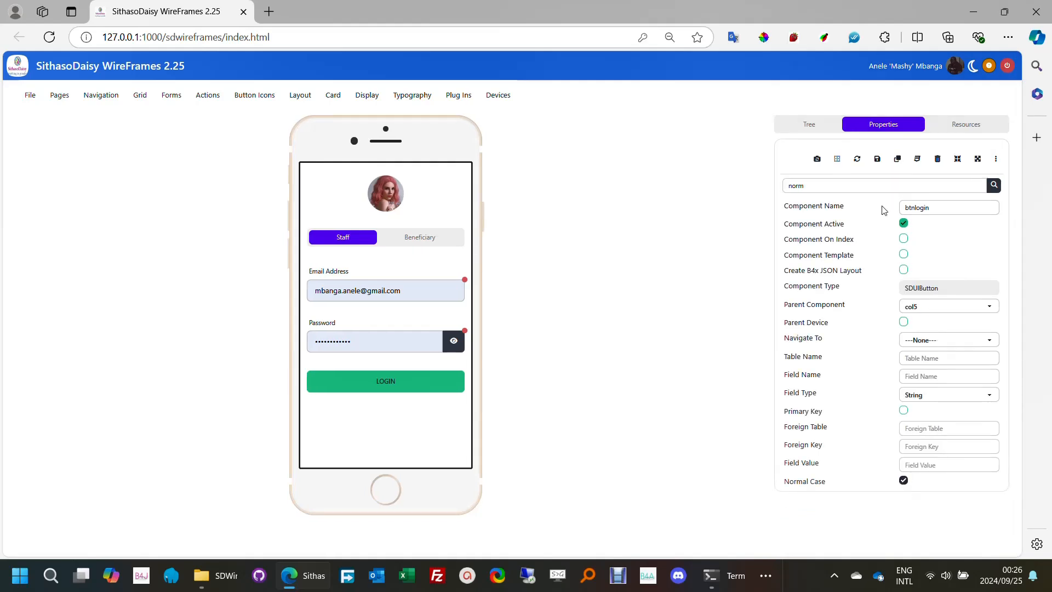
Step: Set the login button's text color to white and save the component
double_click(841, 186)
type("text")
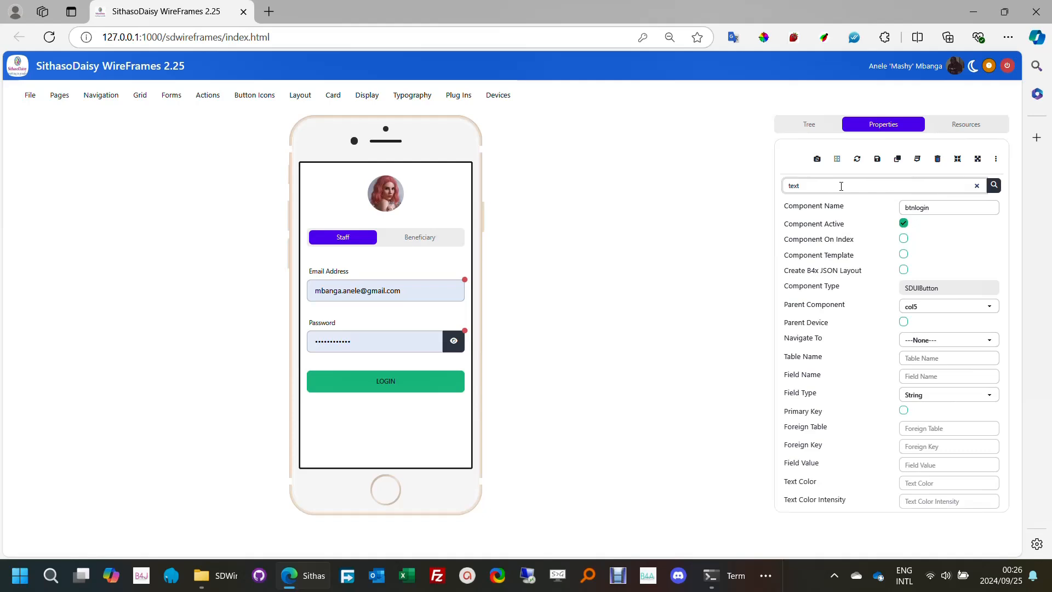
left_click(931, 484)
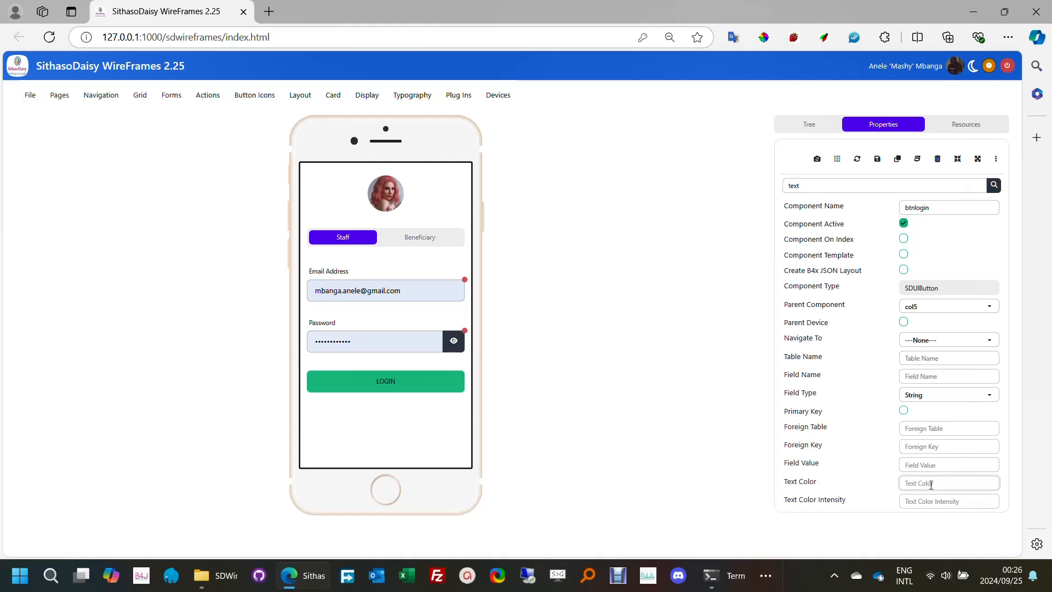
type("white")
left_click(877, 160)
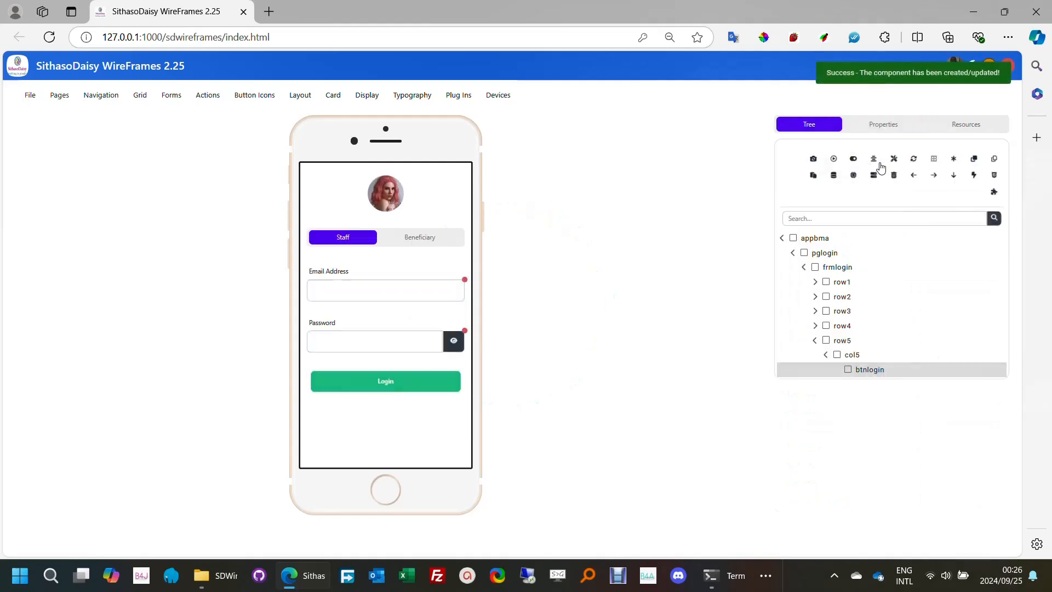
Step: Try out the Login button in the preview, then switch the segment to Beneficiary and test the email field
left_click(392, 388)
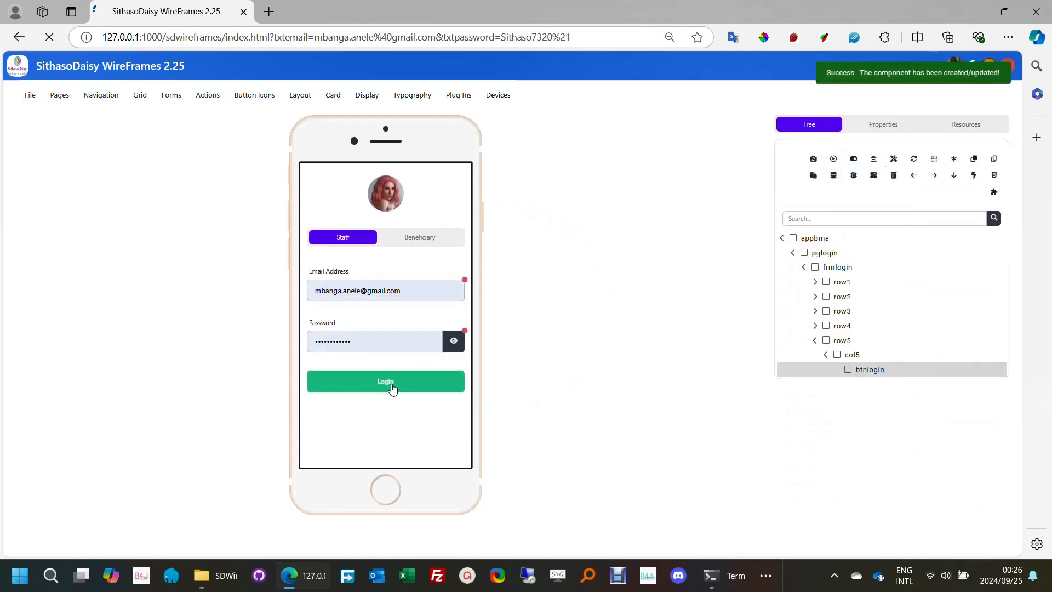
left_click(351, 243)
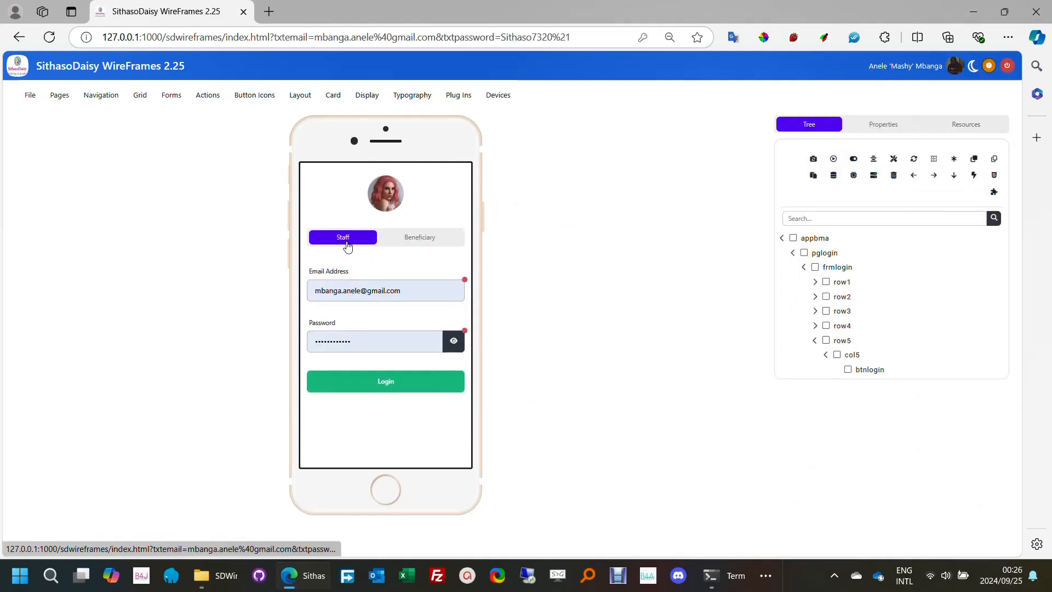
left_click(421, 241)
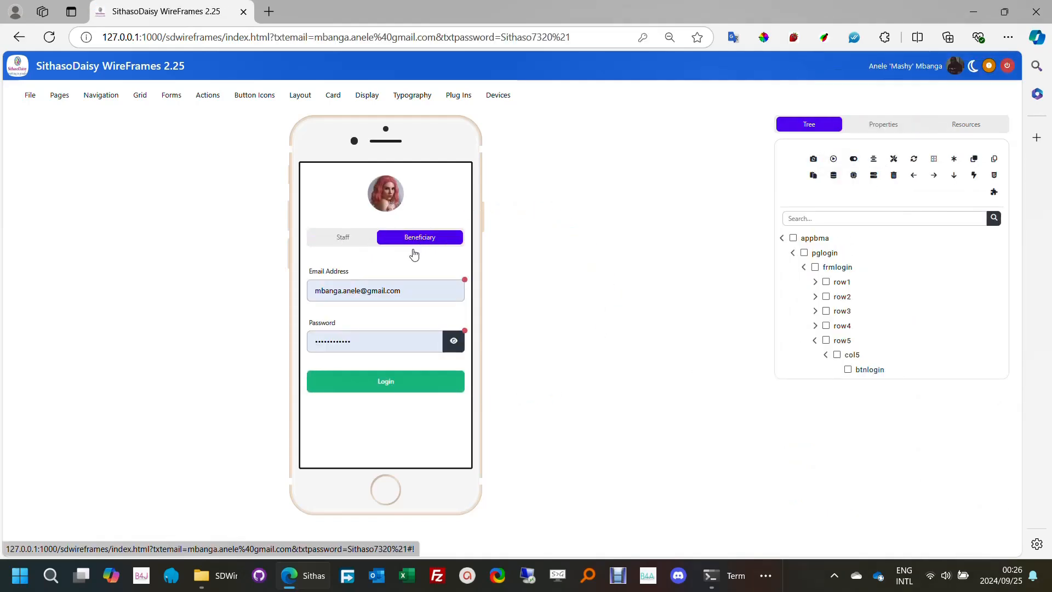
left_click(340, 296)
left_click(565, 427)
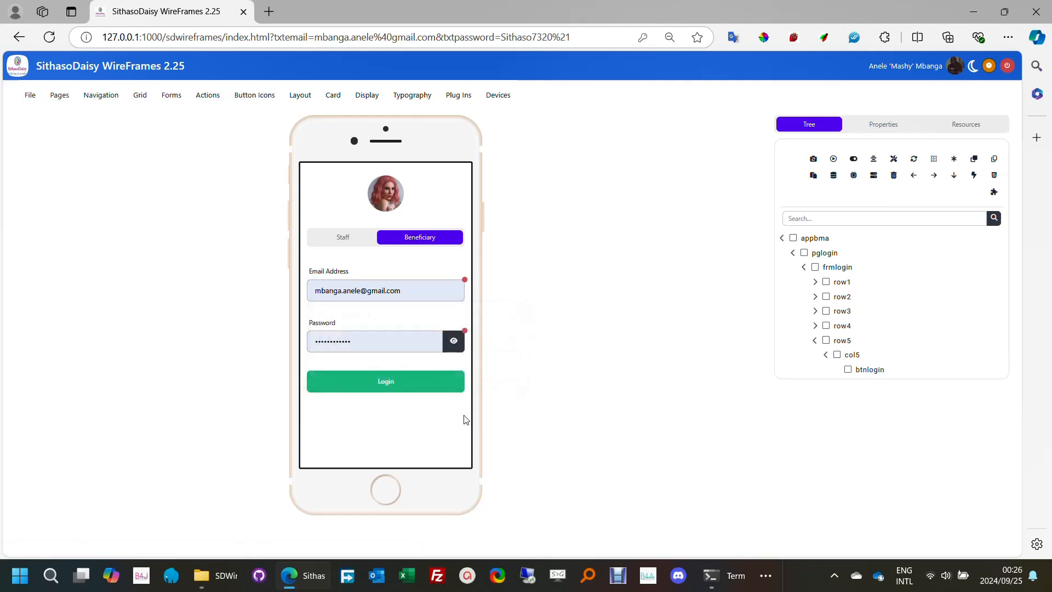